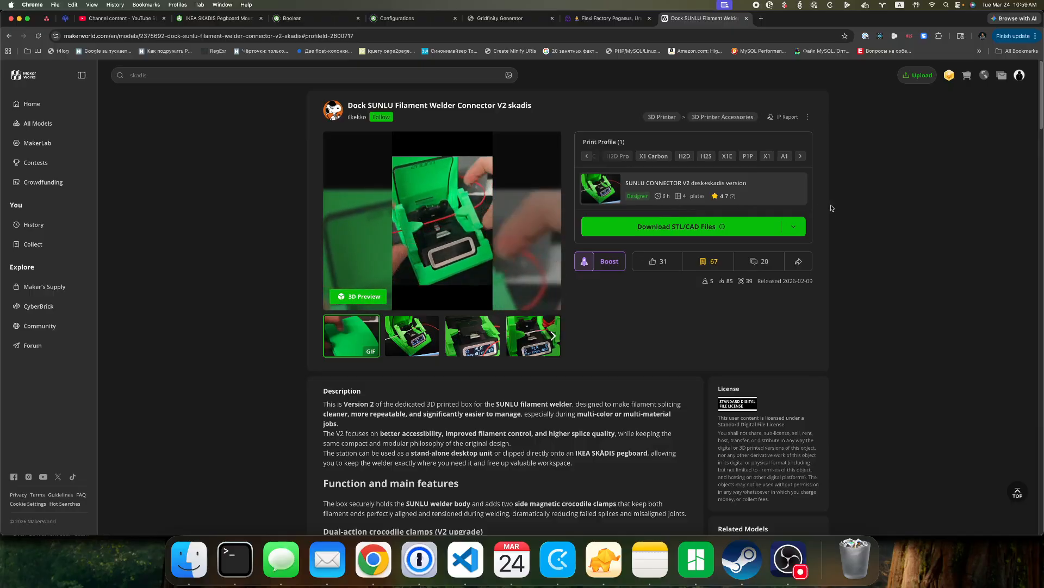
# Download the welder dock's STL files and save SUNLU+CONNECTOR+V2_stls.zip in the Downloads folder.
pyautogui.click(798, 235)
pyautogui.click(719, 278)
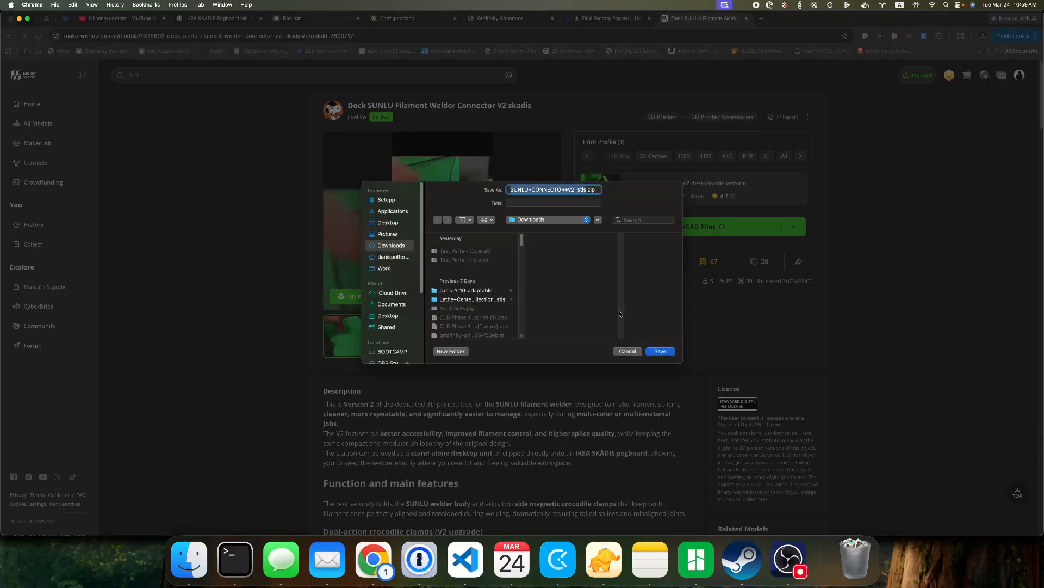
pyautogui.click(659, 351)
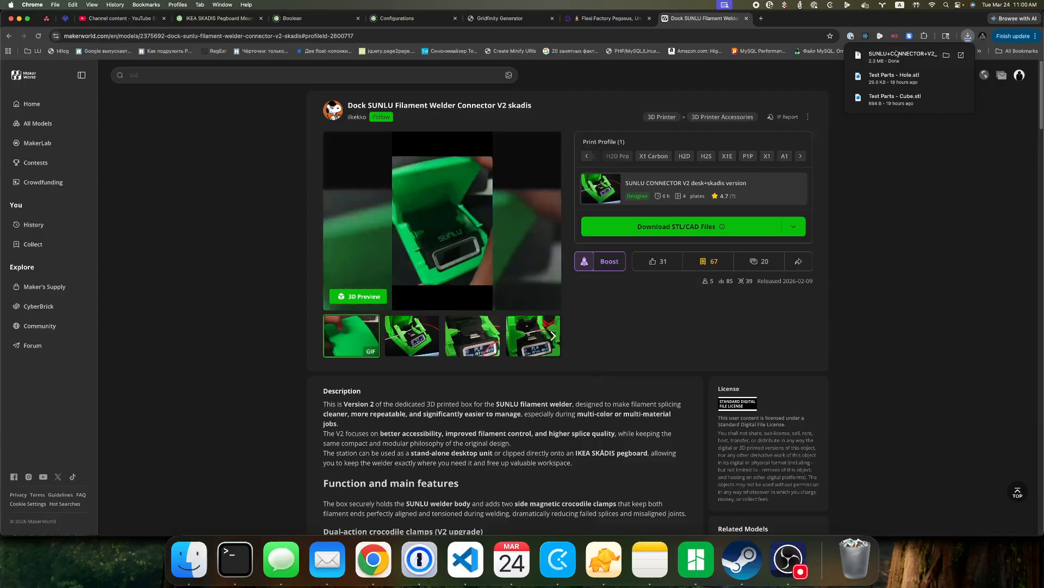
# Search the model page for "magnets" and read the magnet size given in the description.
pyautogui.scroll(-6, 564, 394)
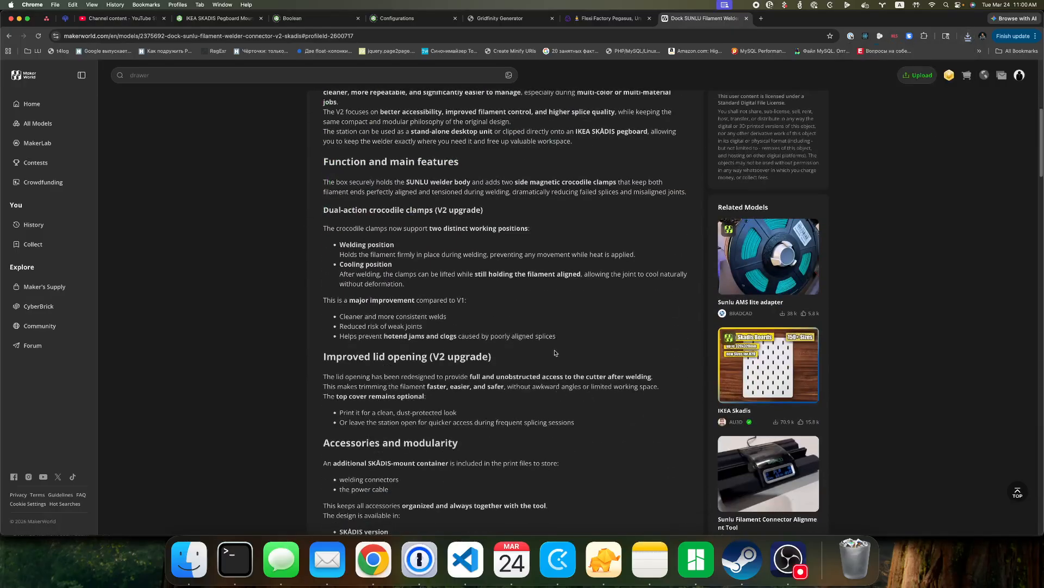
pyautogui.press('super+f')
pyautogui.write('magnets')
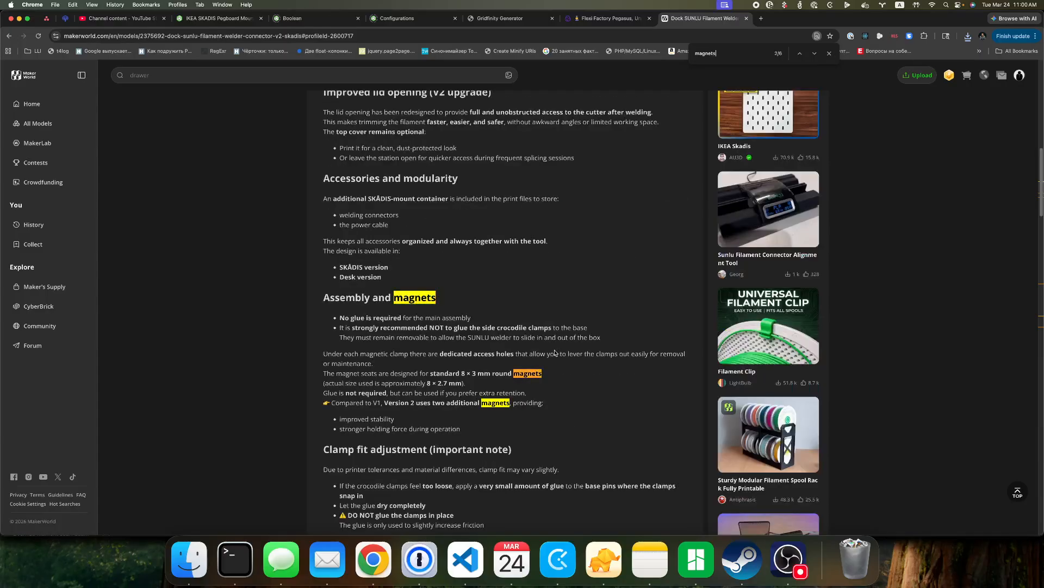
pyautogui.moveTo(461, 373); pyautogui.dragTo(477, 374)
pyautogui.scroll(10, 575, 415)
pyautogui.scroll(-5, 687, 206)
# Switch to Finder, unpack the downloaded SUNLU archive in Downloads and preview obj_3_coccodrillo dx.stl.
pyautogui.click(193, 569)
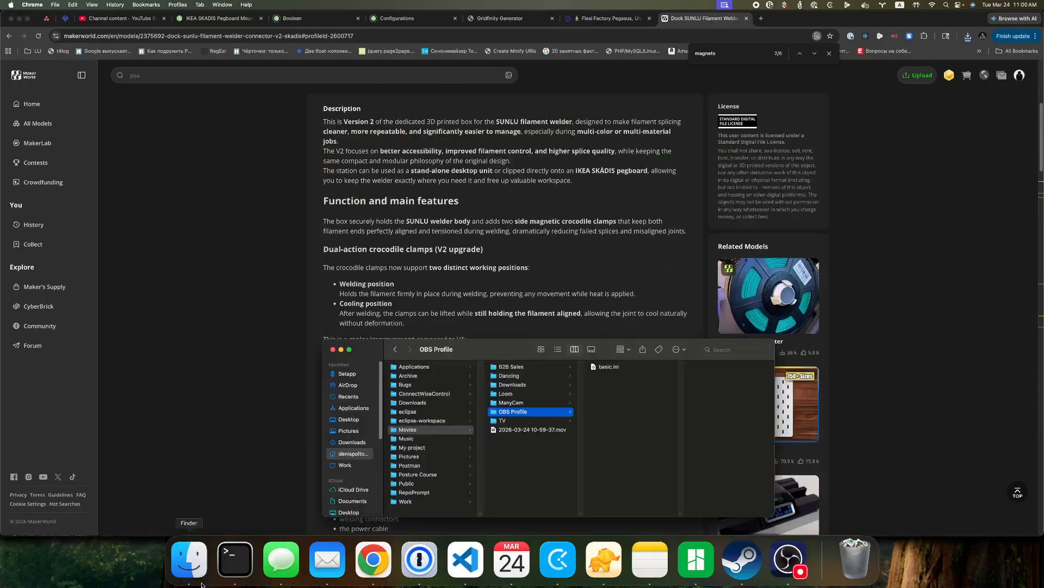
pyautogui.click(345, 443)
pyautogui.doubleClick(420, 378)
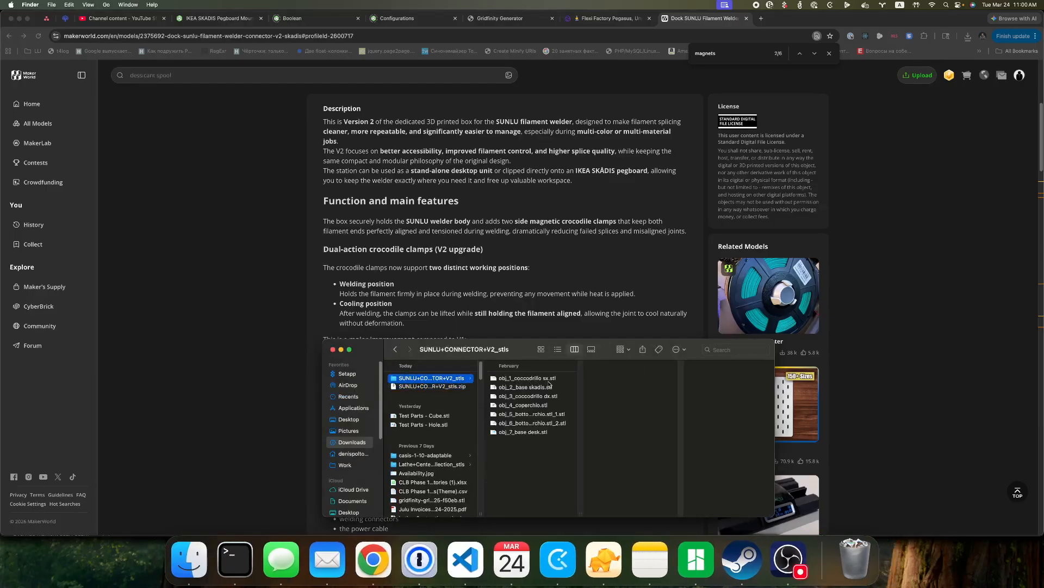
pyautogui.click(530, 397)
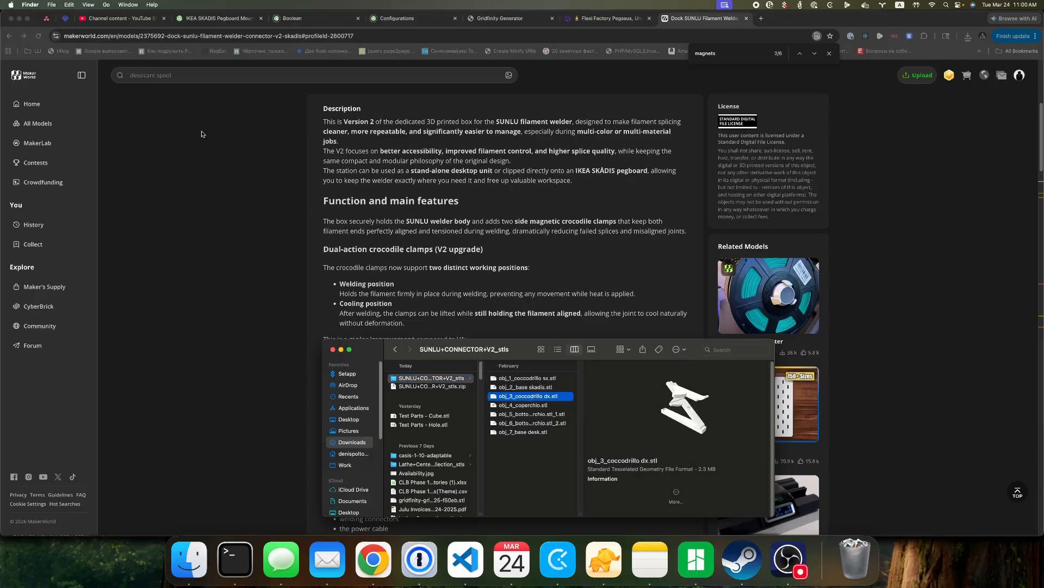
# Switch to Onshape, reload the timed-out session and sign in with the saved login after entering the 1Password account password.
pyautogui.click(220, 18)
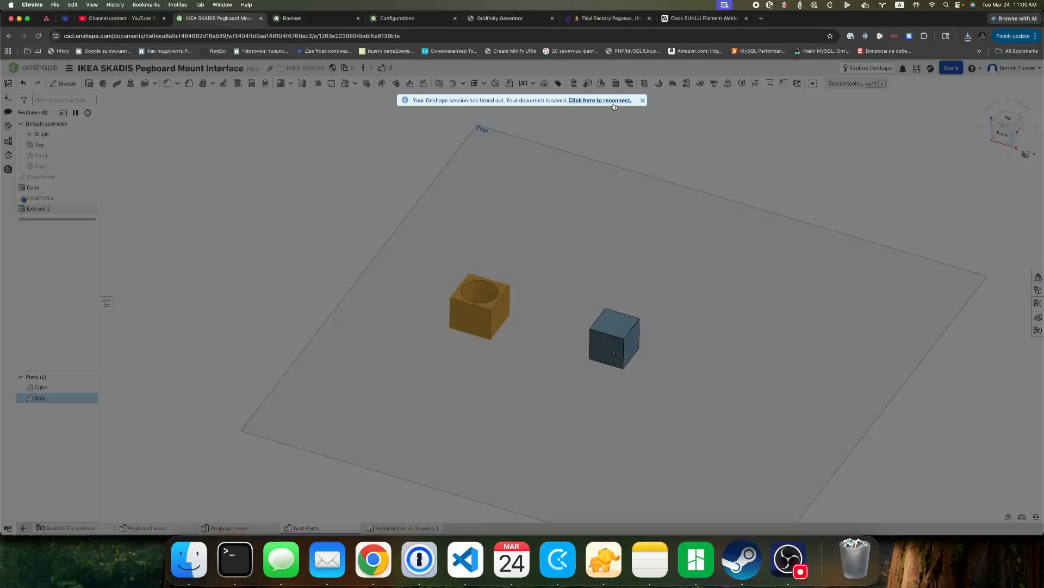
pyautogui.click(608, 101)
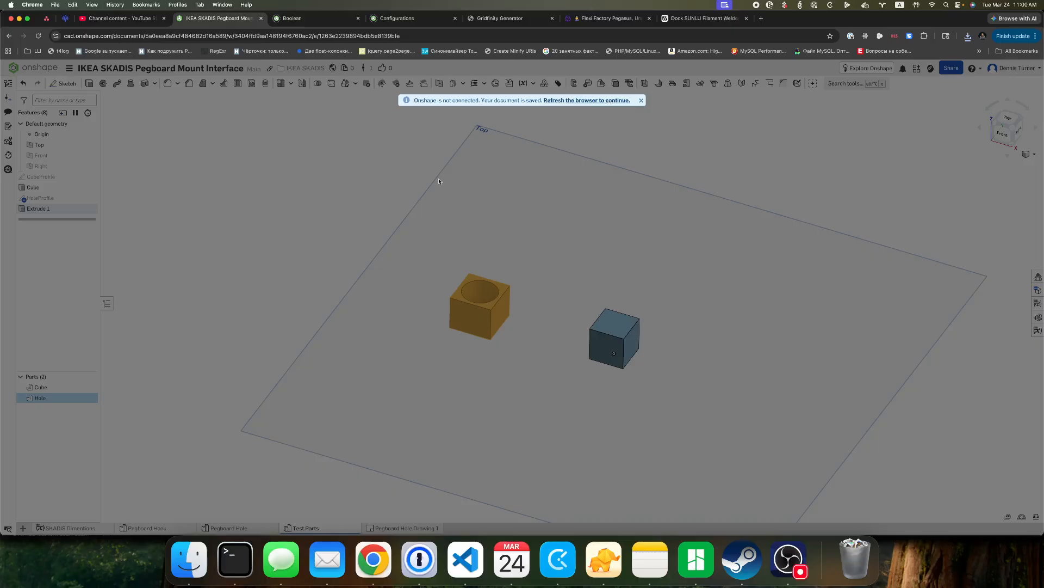
pyautogui.click(595, 102)
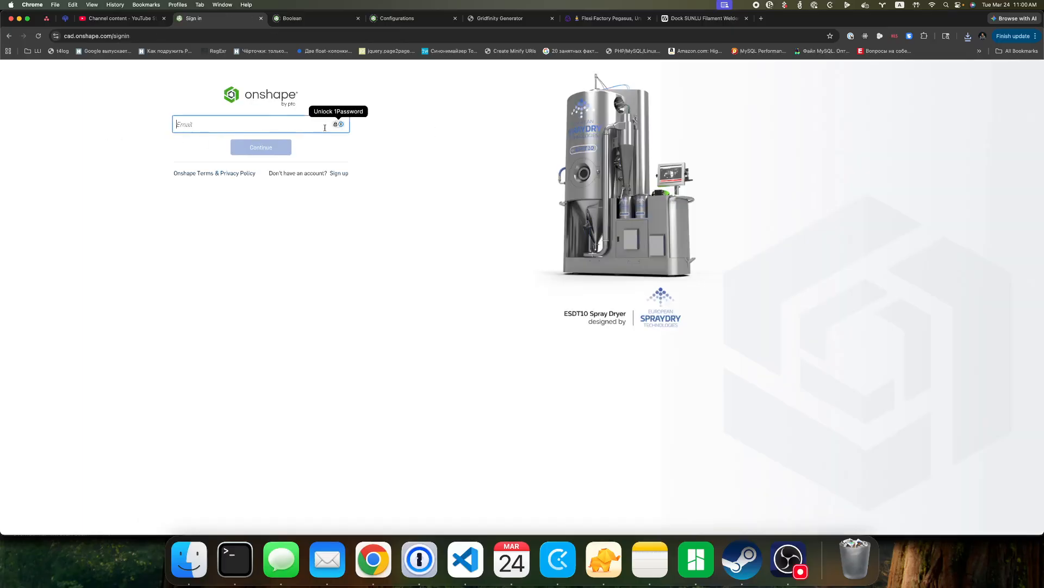
pyautogui.click(334, 127)
pyautogui.write('••')
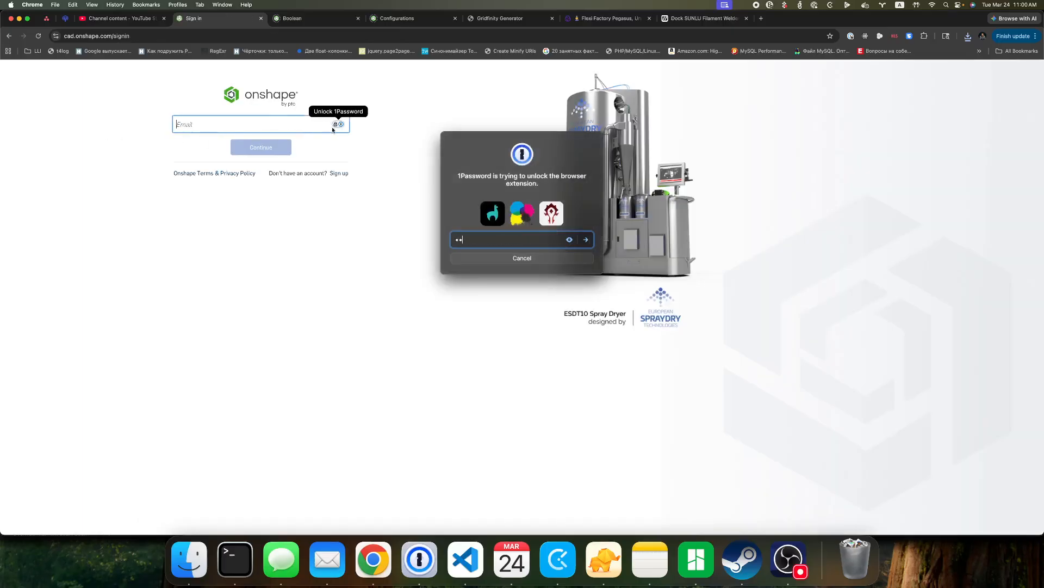
pyautogui.press('Return')
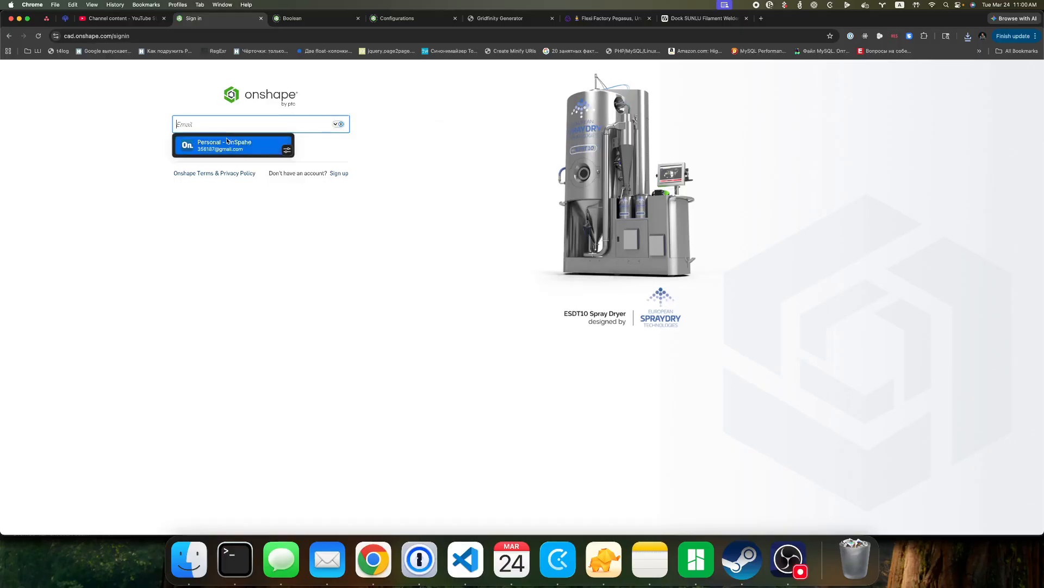
pyautogui.click(227, 140)
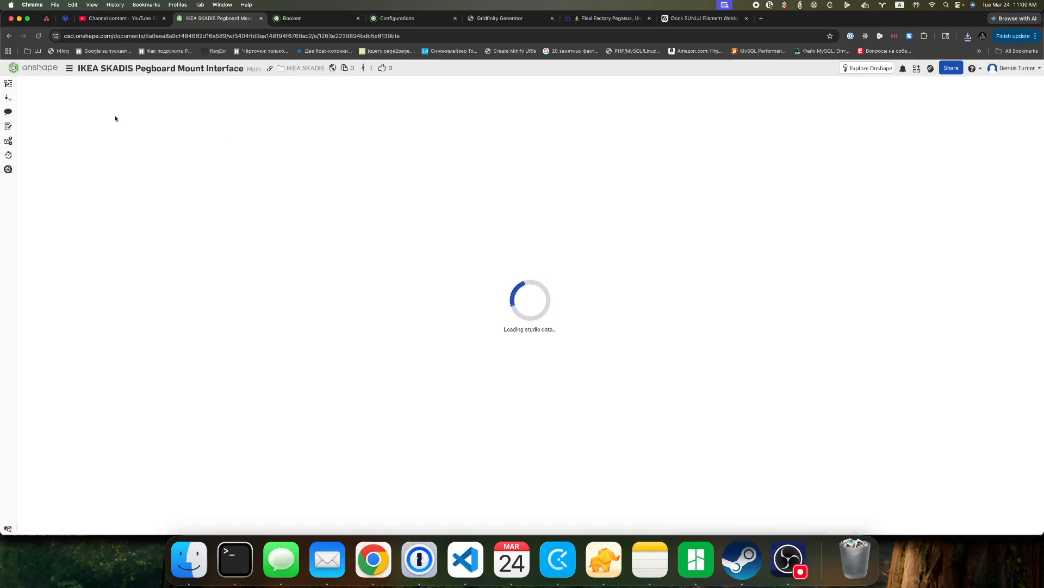
# Create a public document named "Remix Dock SUNLU Filament Welder Connector V2 skadis magnets size", copying the model title from its MakerWorld page.
pyautogui.click(40, 70)
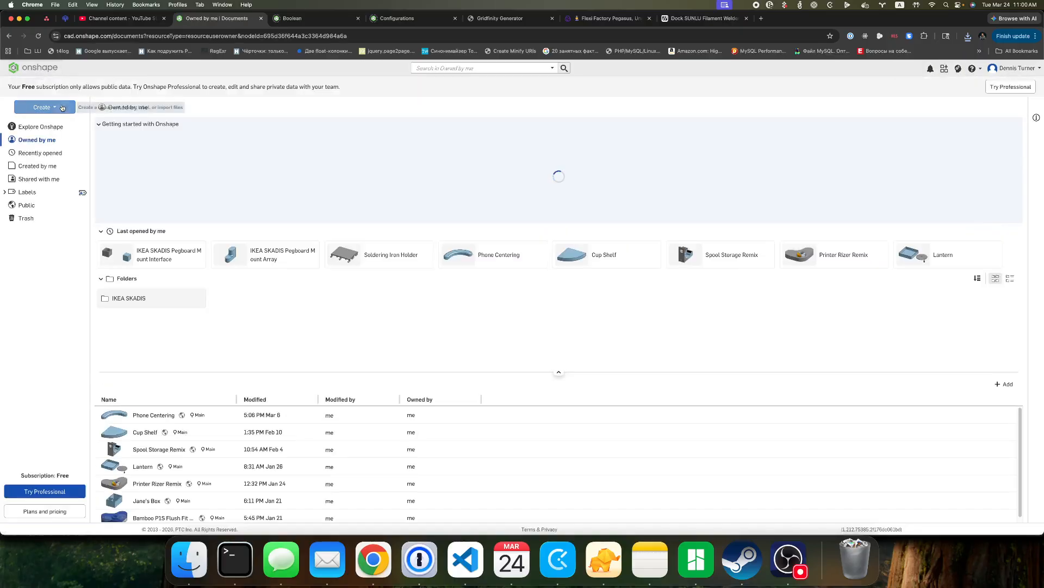
pyautogui.click(44, 107)
pyautogui.click(53, 123)
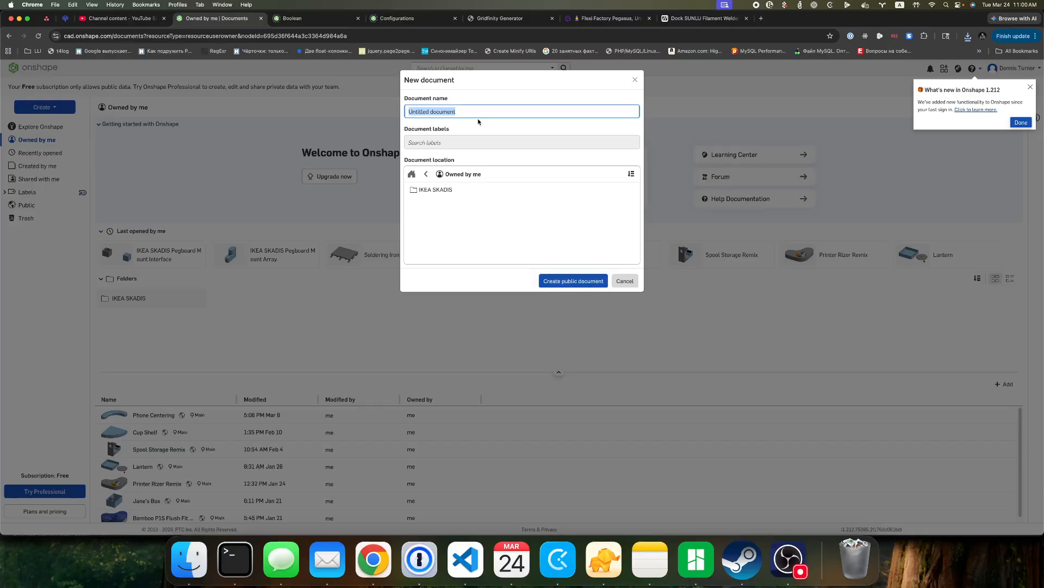
pyautogui.write('Remix')
pyautogui.click(702, 18)
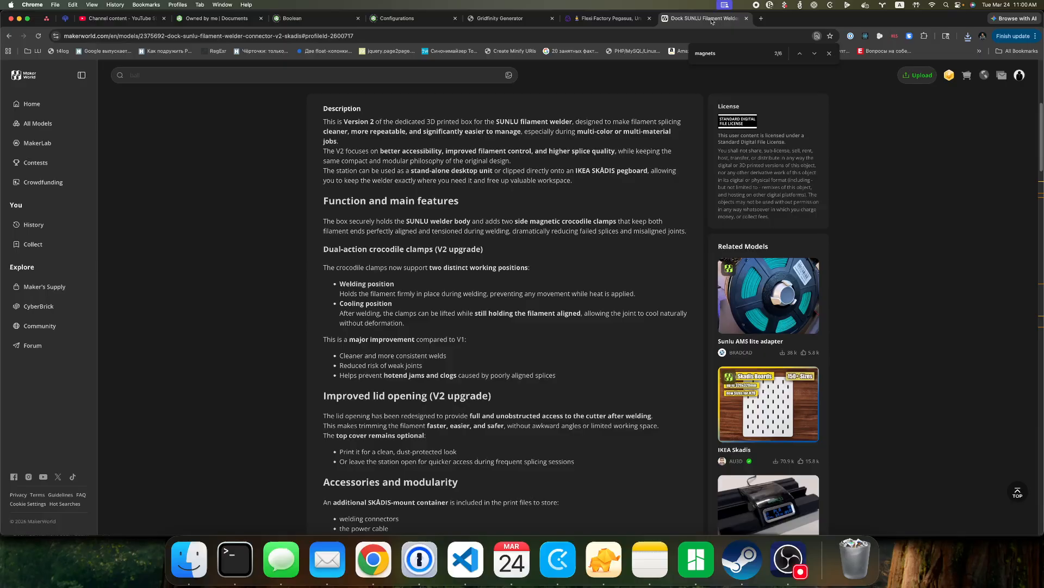
pyautogui.scroll(5, 517, 125)
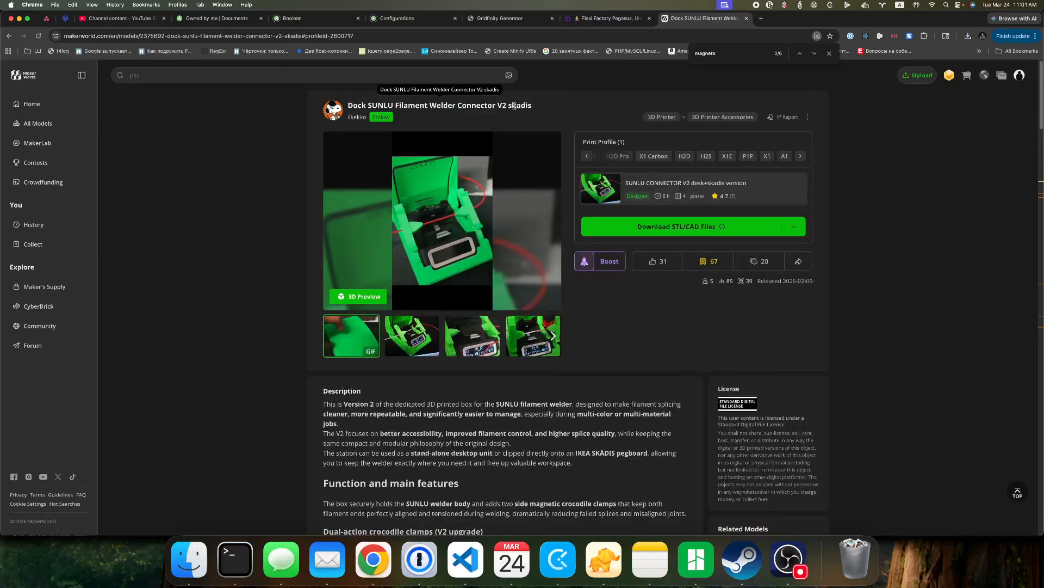
pyautogui.tripleClick(418, 106)
pyautogui.press('super+c')
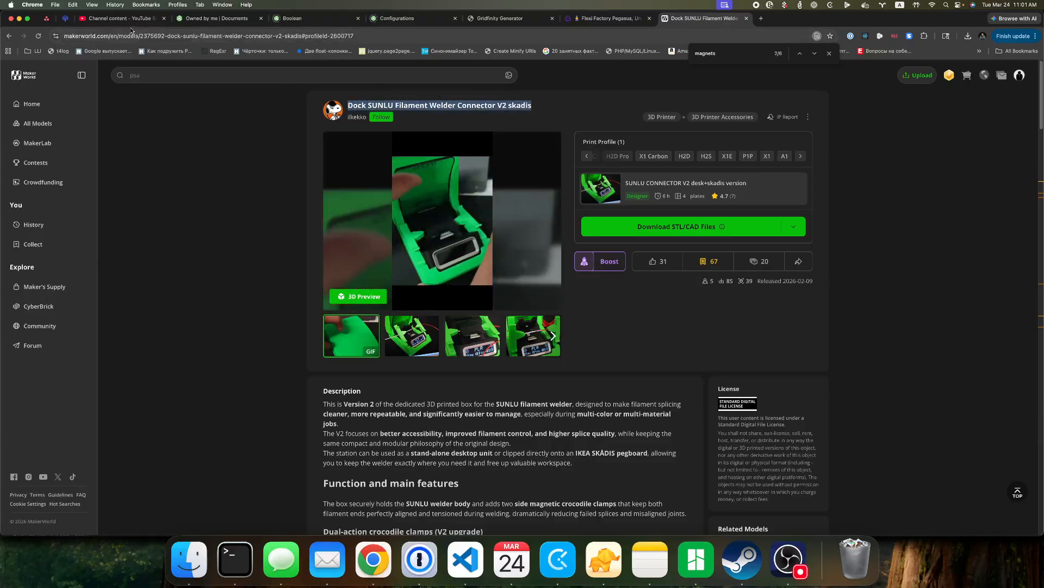
pyautogui.click(215, 18)
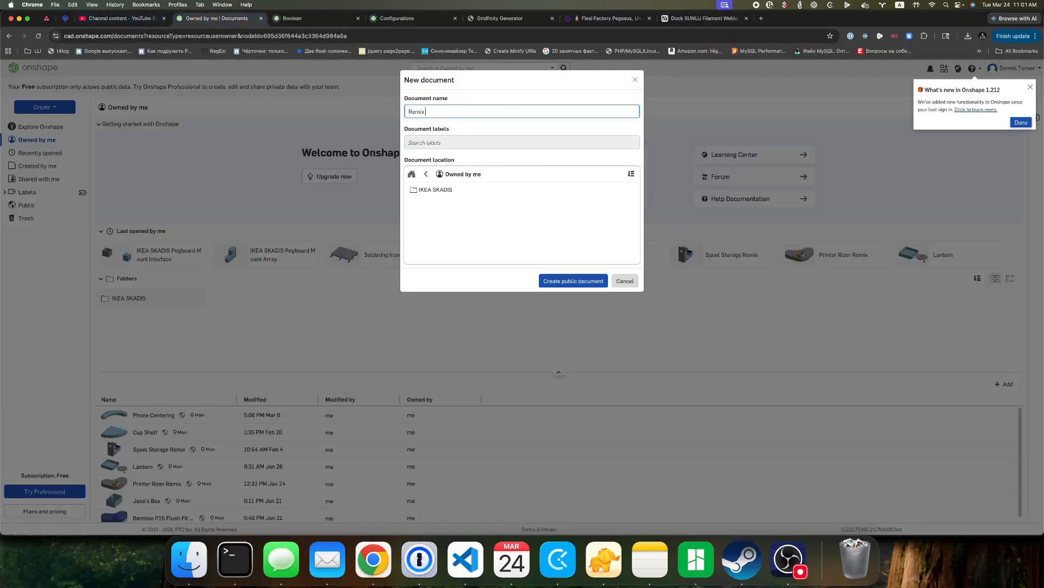
pyautogui.press('super+v')
pyautogui.write('mag')
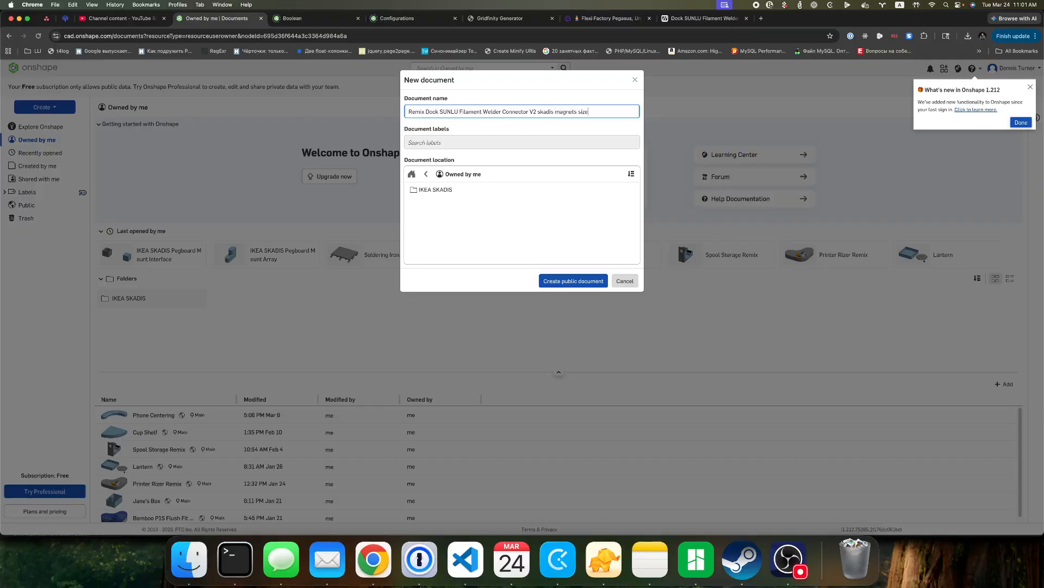
pyautogui.click(580, 281)
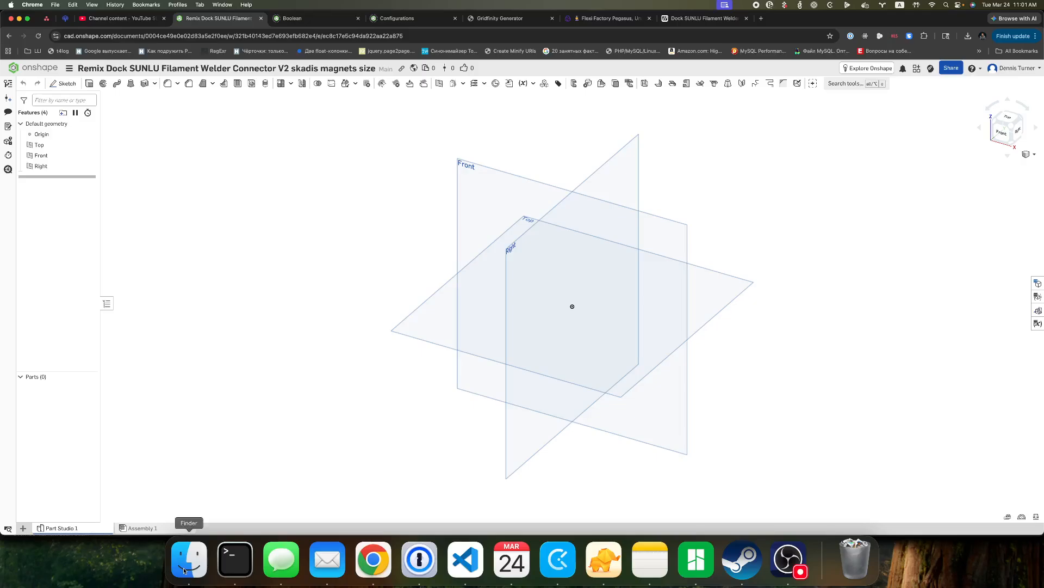
# Import obj_1_coccodrillo sx.stl and obj_3_coccodrillo dx.stl from the unpacked download folder, with millimeter units.
pyautogui.click(23, 528)
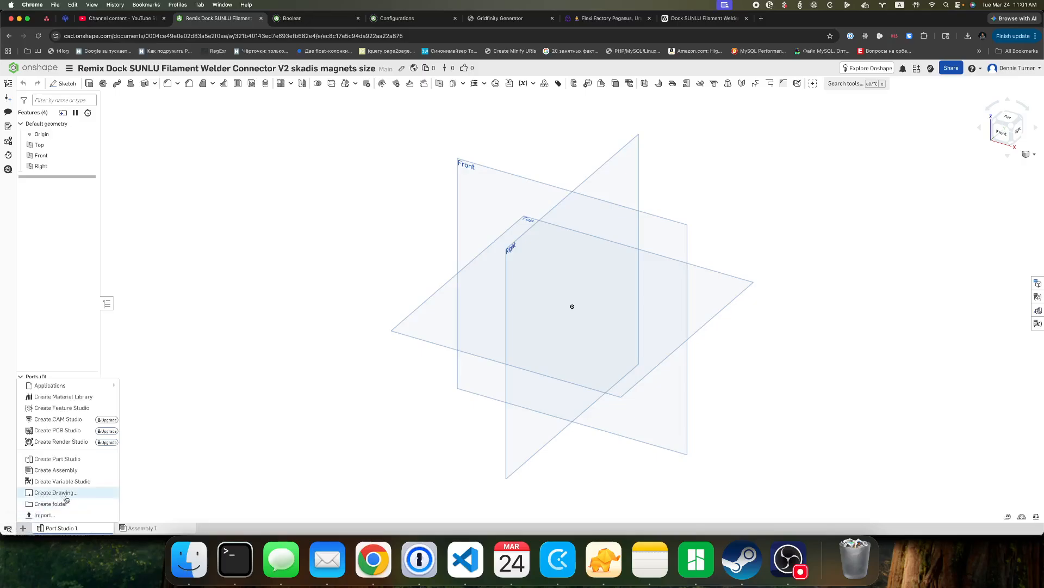
pyautogui.click(60, 515)
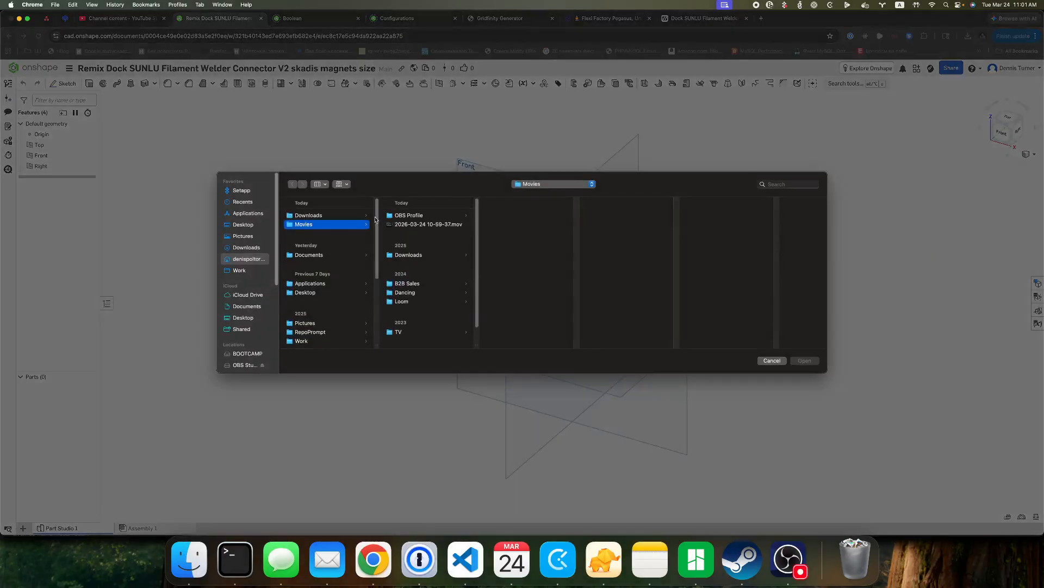
pyautogui.click(321, 217)
pyautogui.click(430, 216)
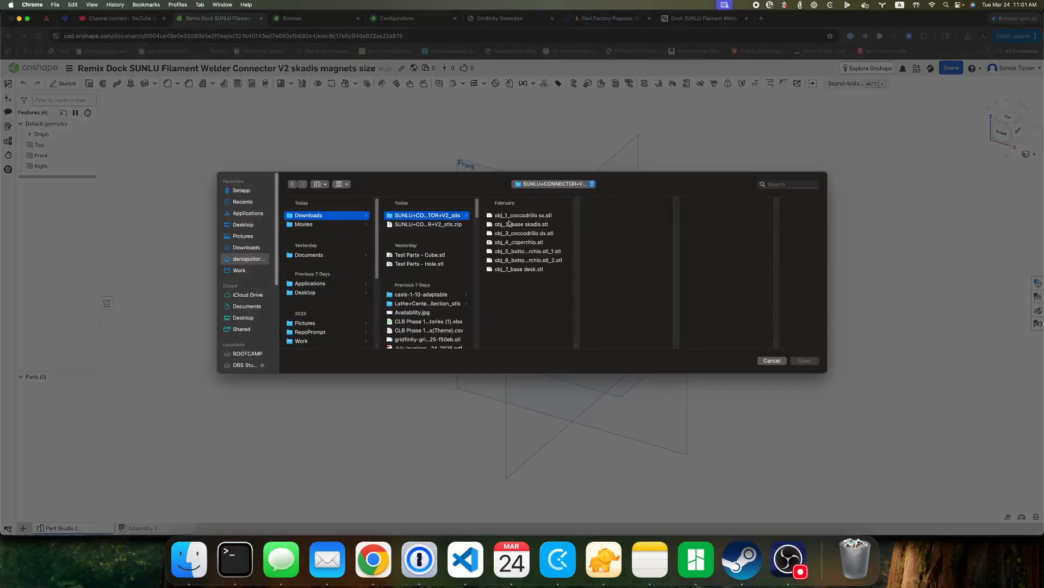
pyautogui.click(519, 217)
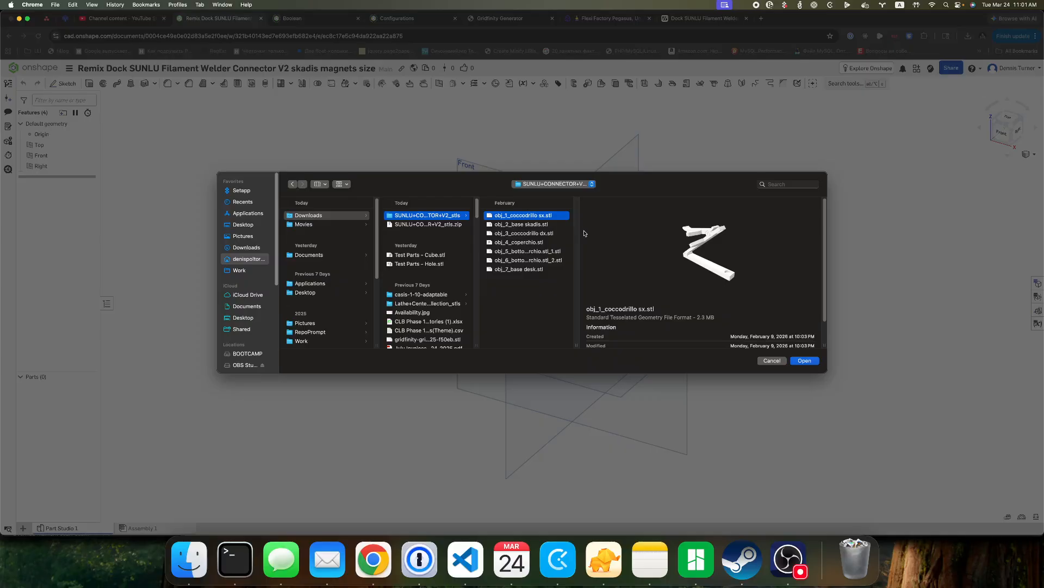
pyautogui.keyDown('super'); pyautogui.click(545, 235); pyautogui.keyUp('super')
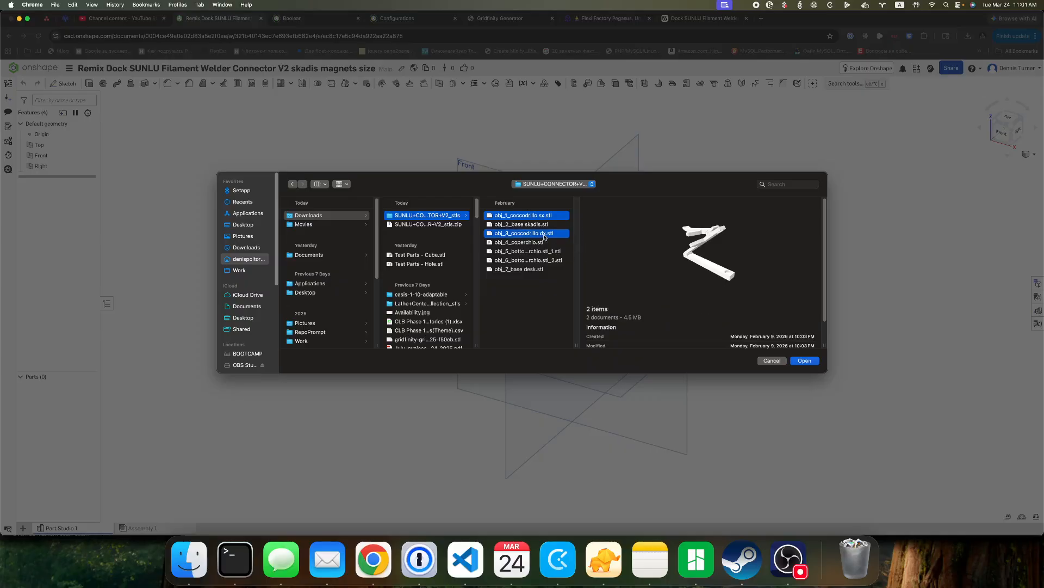
pyautogui.click(804, 361)
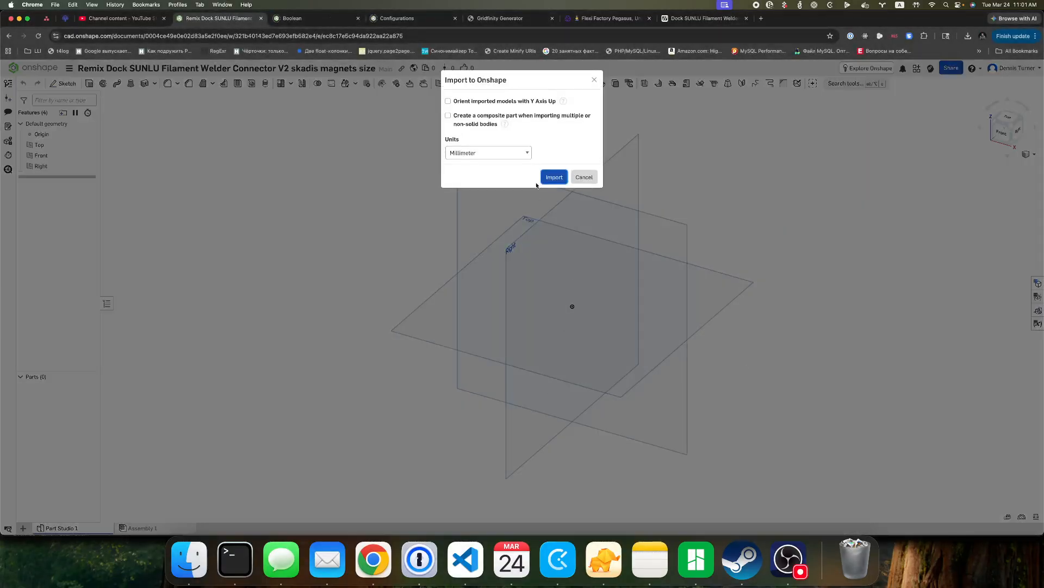
pyautogui.click(553, 177)
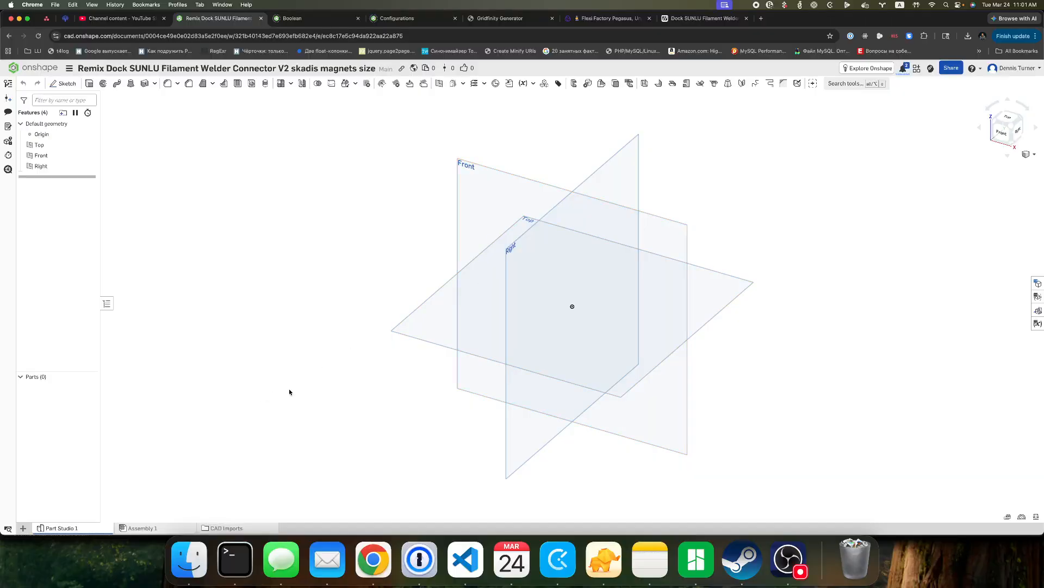
# Open the CAD Imports folder and view the imported obj_1_coccodrillo sx.stl file.
pyautogui.click(229, 526)
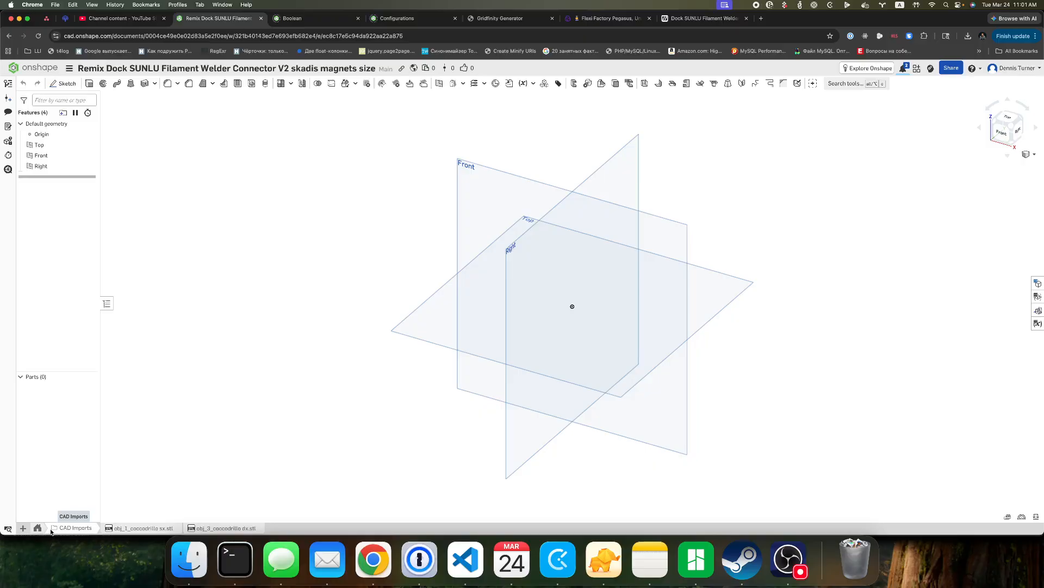
pyautogui.click(140, 527)
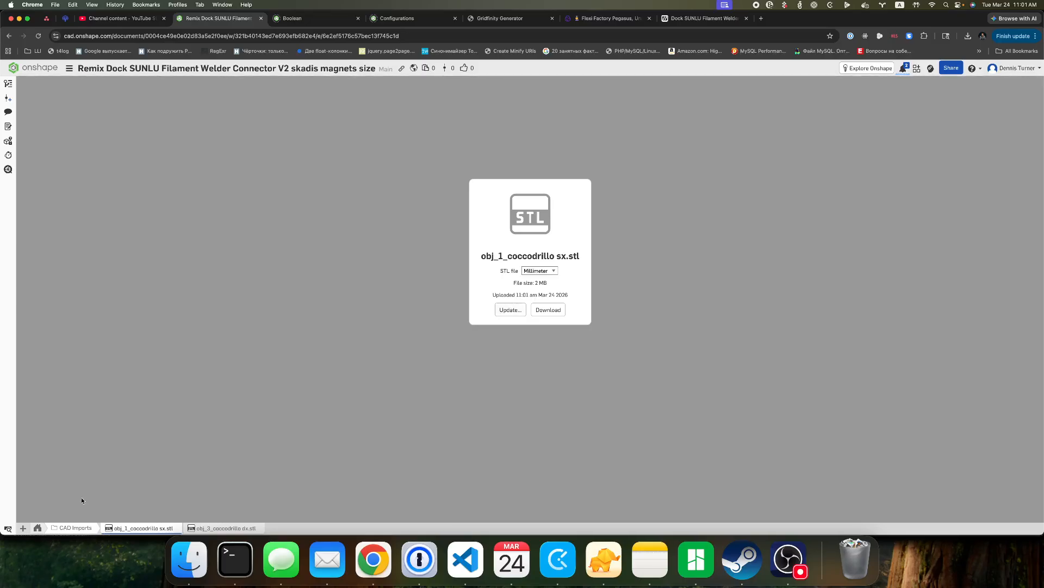
pyautogui.click(23, 530)
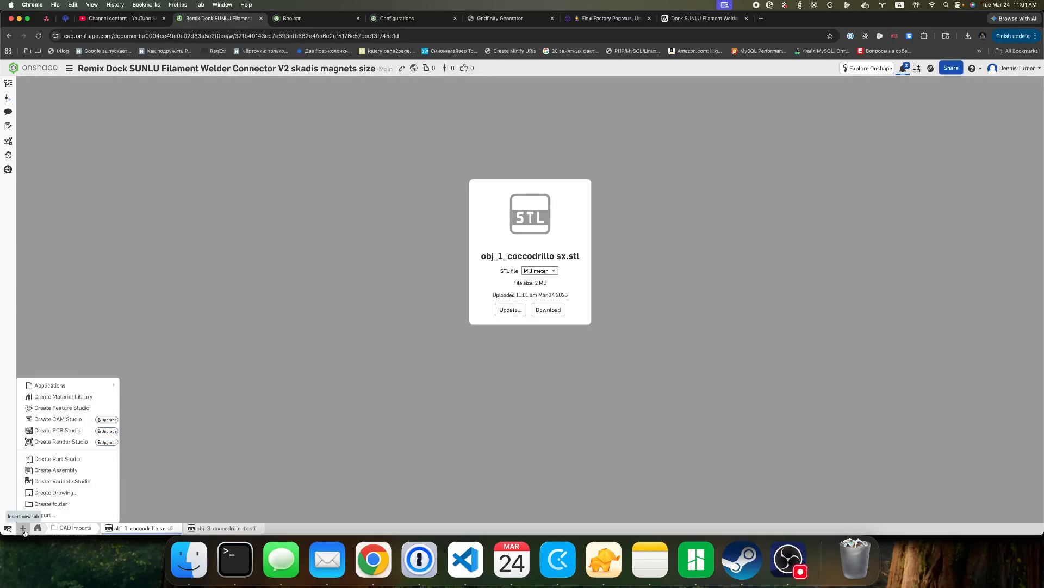
# Show the list of all document tabs, open Assembly 1 and collapse the CAD Imports folder.
pyautogui.click(8, 529)
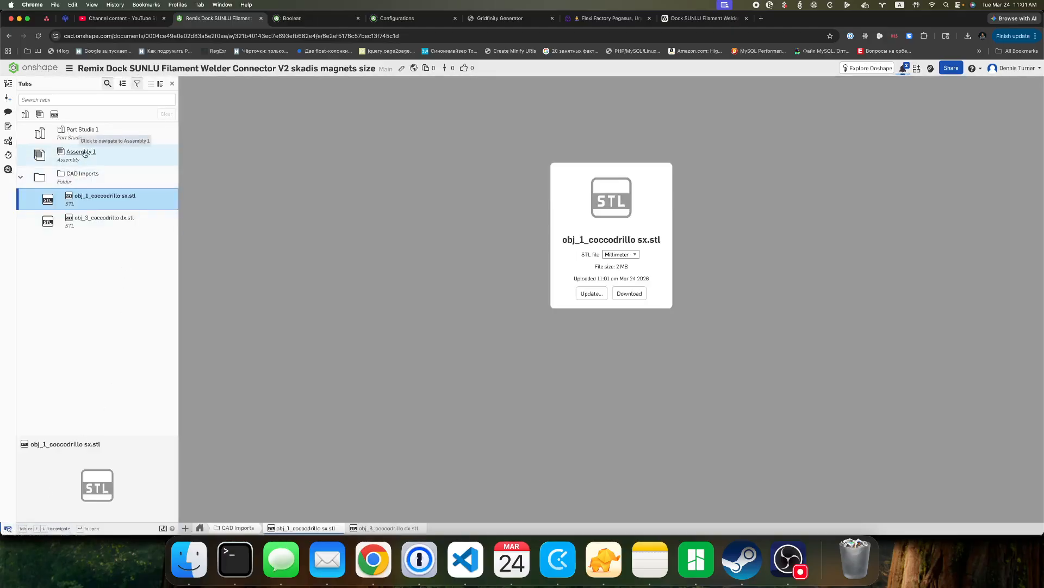
pyautogui.click(85, 133)
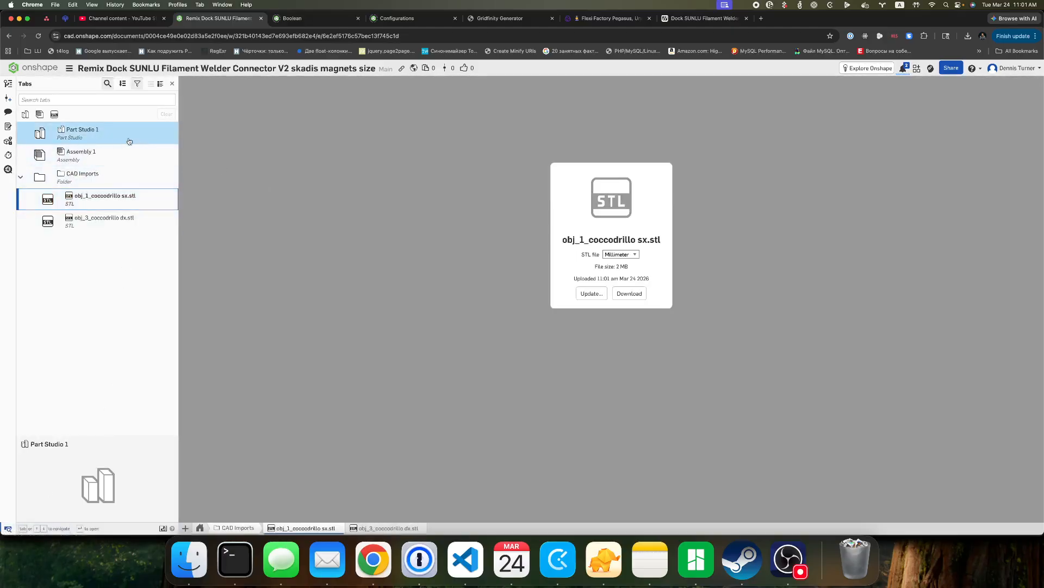
pyautogui.doubleClick(68, 153)
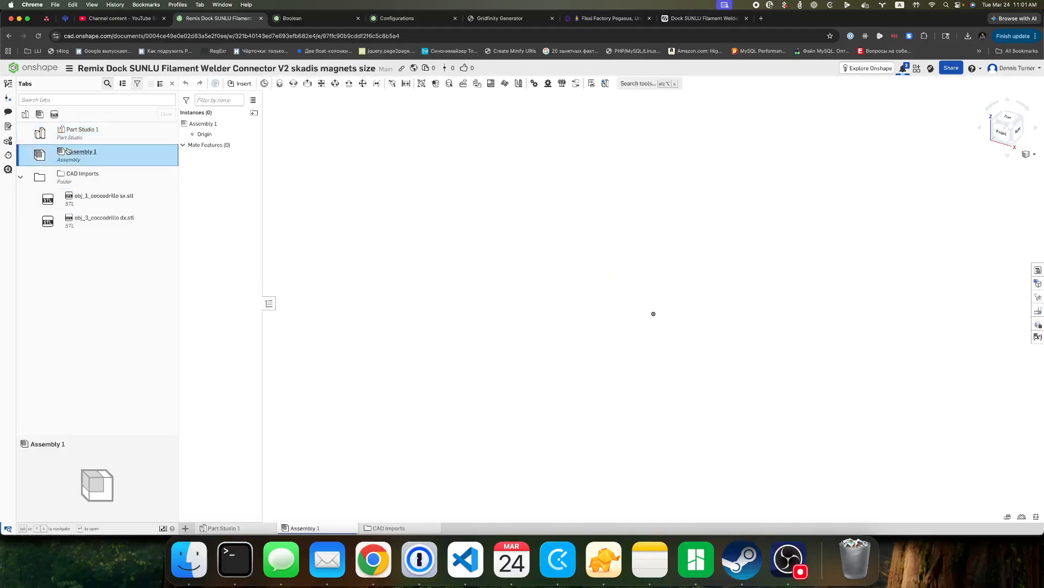
pyautogui.doubleClick(79, 177)
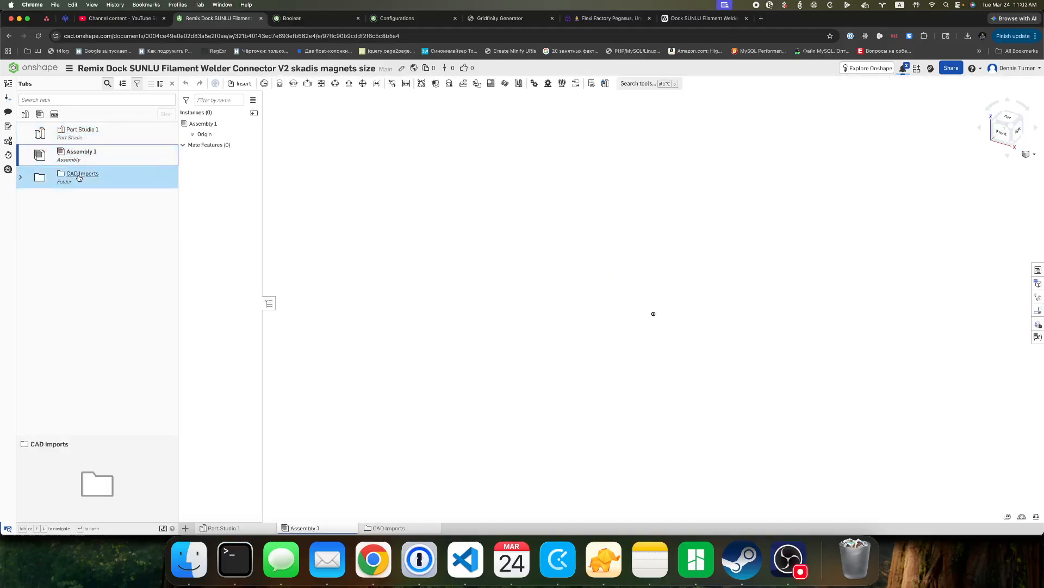
# Look through Part Studio 1, Assembly 1 and the imported STL files in the list of all document tabs and close the list.
pyautogui.doubleClick(79, 178)
pyautogui.doubleClick(78, 134)
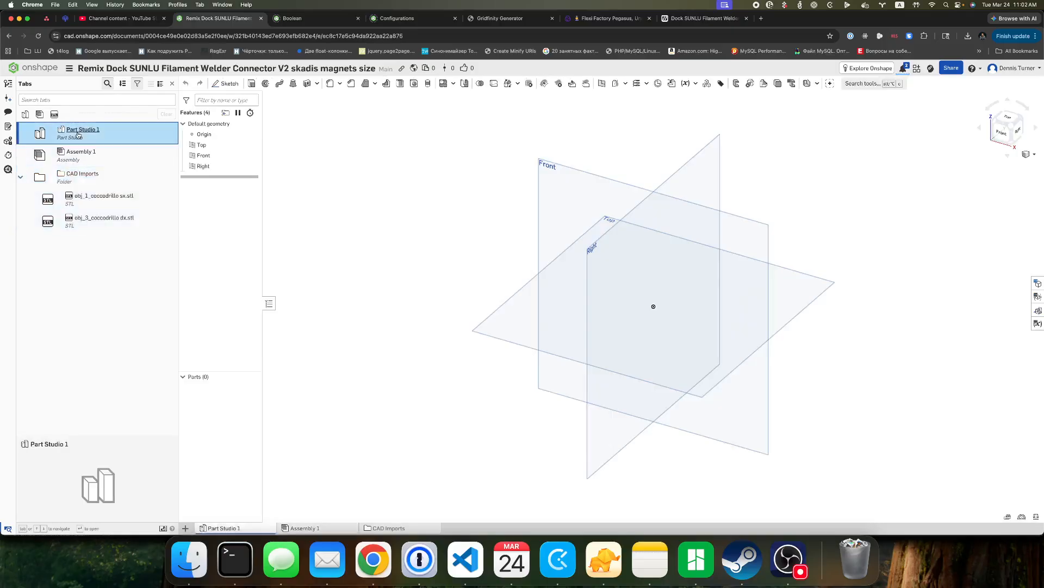
pyautogui.doubleClick(62, 199)
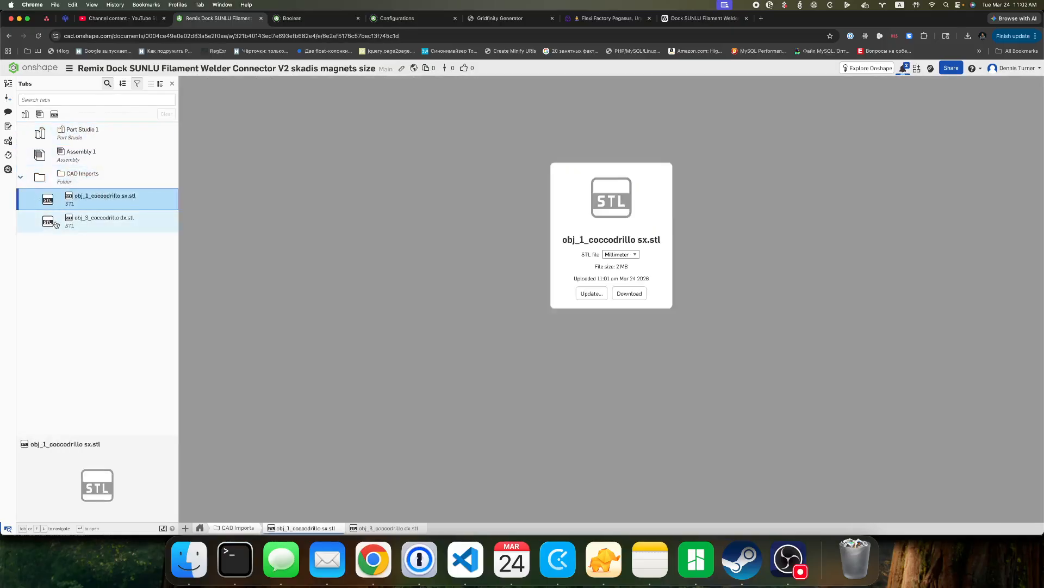
pyautogui.click(56, 224)
pyautogui.doubleClick(79, 155)
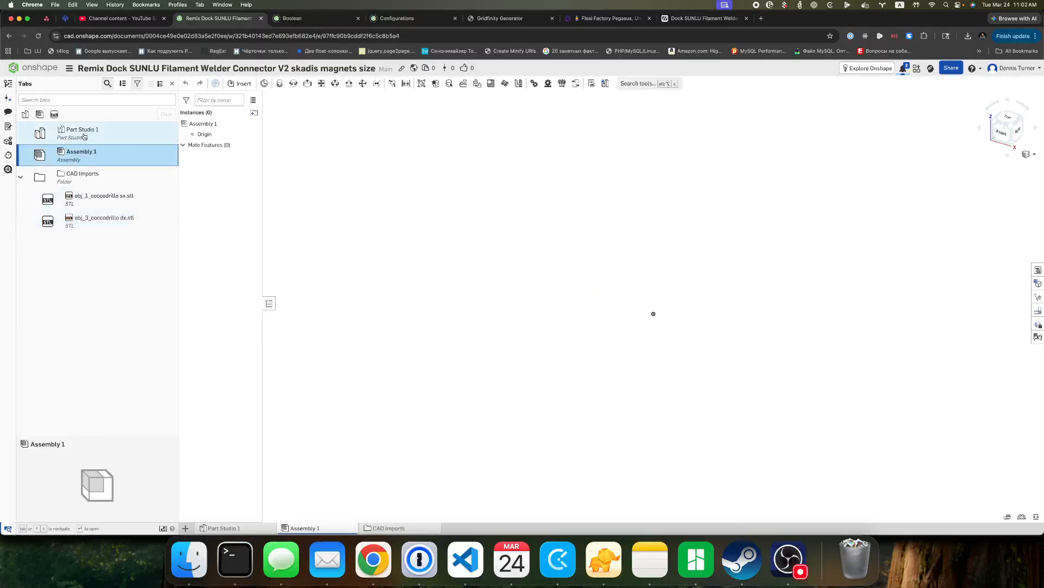
pyautogui.click(84, 136)
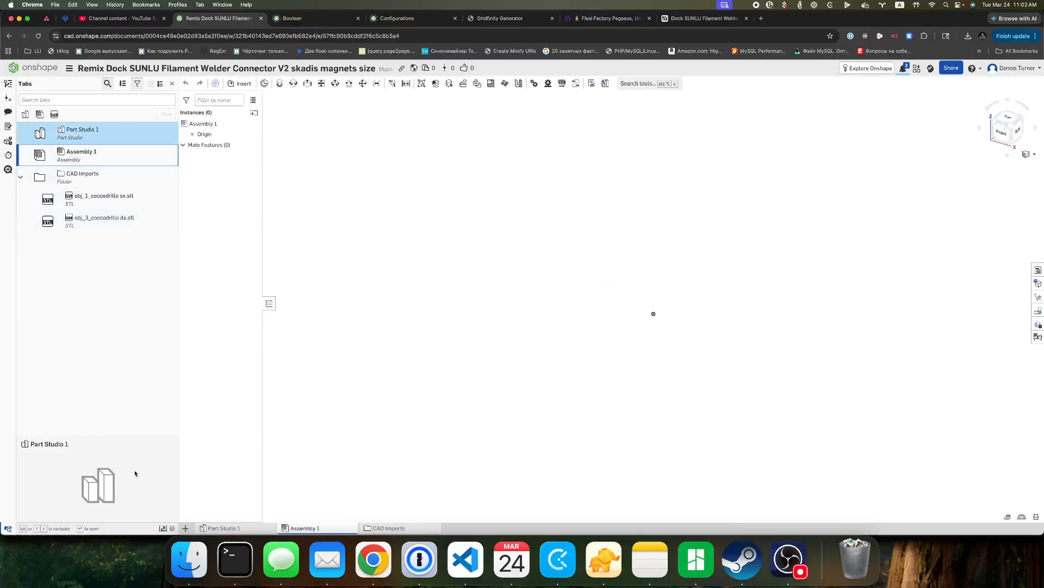
pyautogui.click(9, 529)
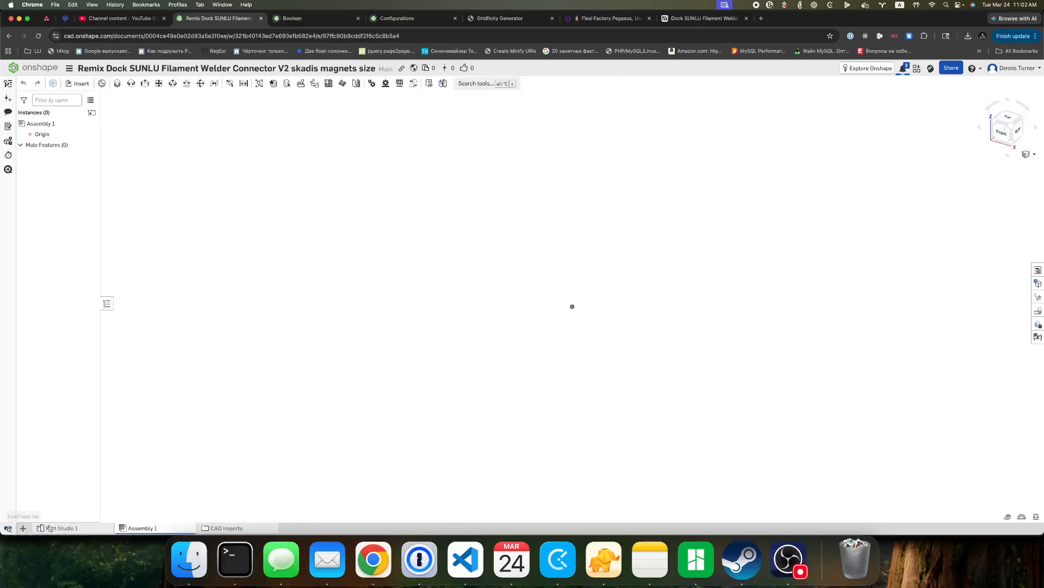
# View obj_1_coccodrillo sx.stl in the CAD Imports folder and check its file update option without replacing the file.
pyautogui.click(76, 527)
pyautogui.click(148, 528)
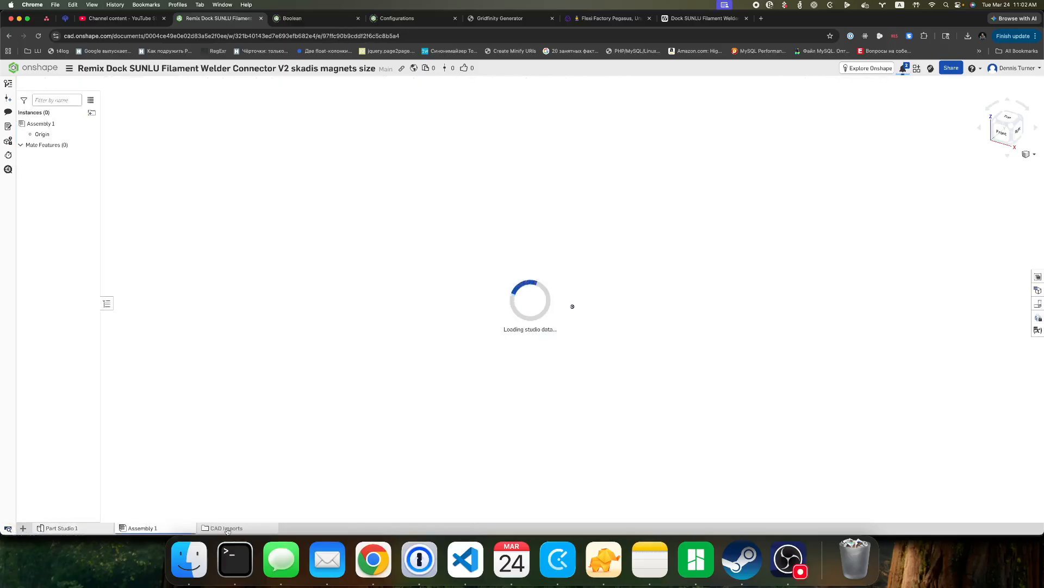
pyautogui.click(243, 530)
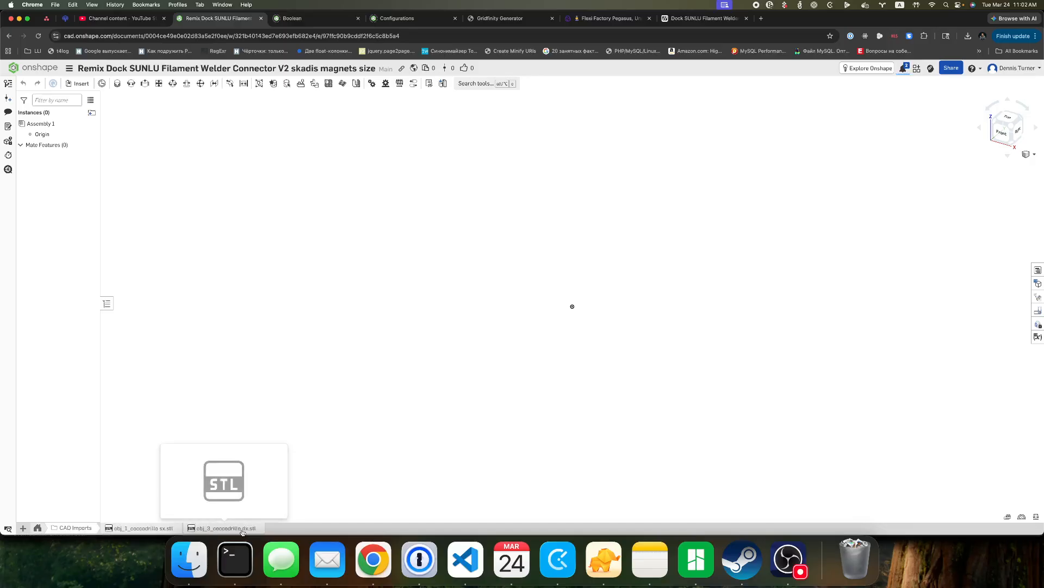
pyautogui.click(133, 528)
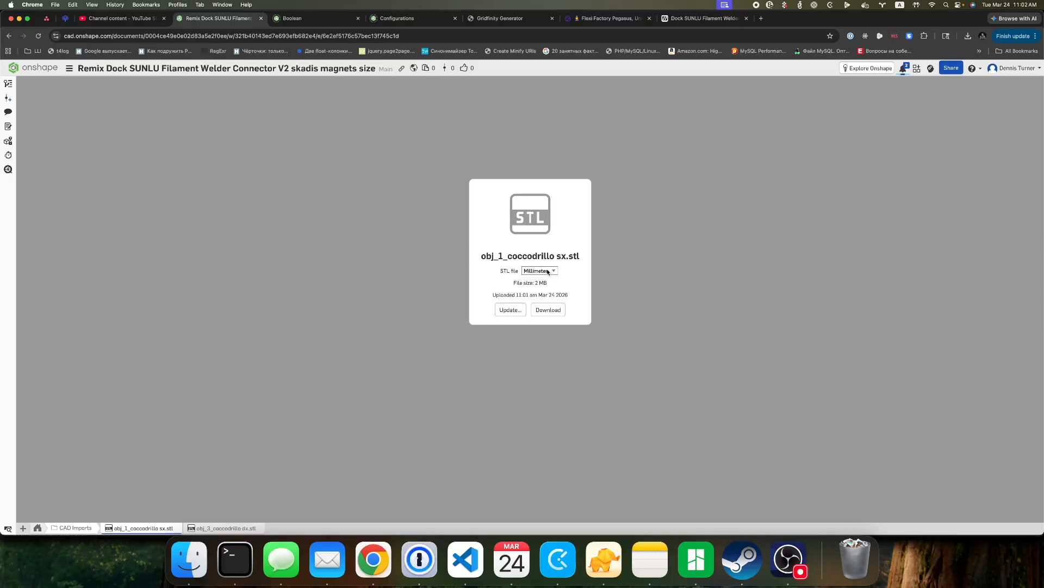
pyautogui.click(510, 314)
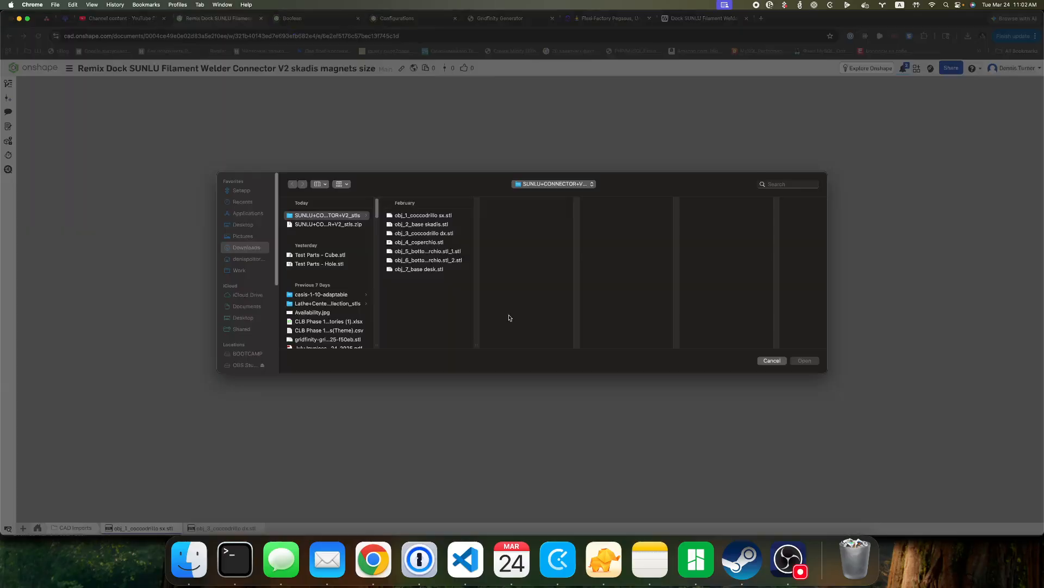
pyautogui.click(772, 361)
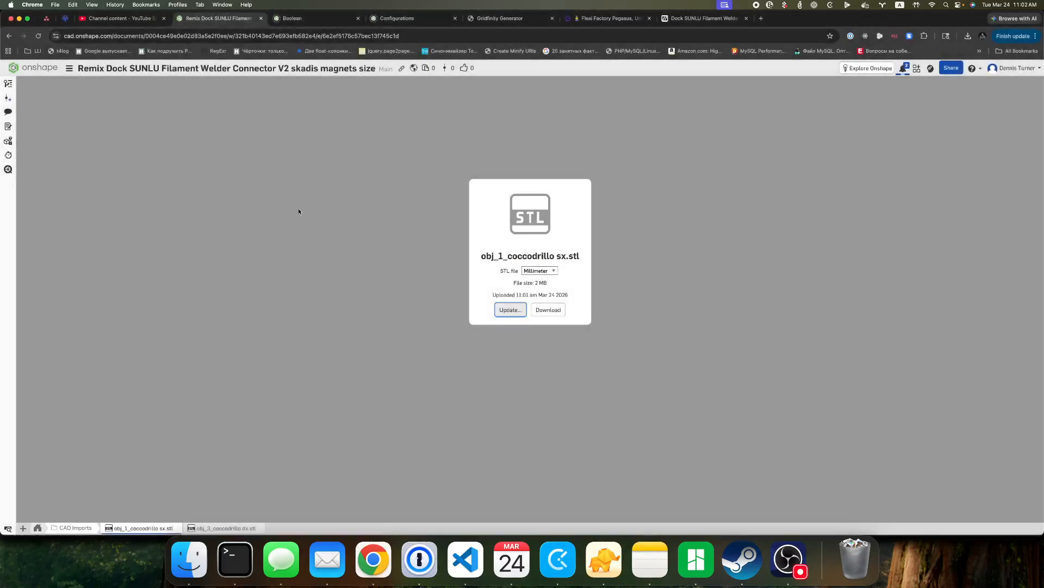
# Try to bring the imported geometry into Part Studio 1 with a Derived feature from the current document.
pyautogui.click(35, 531)
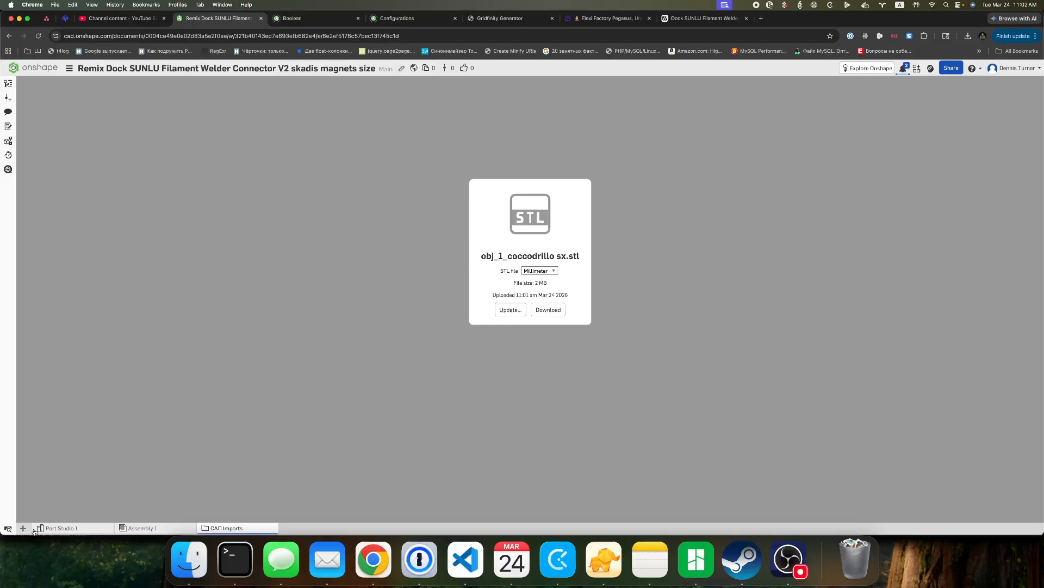
pyautogui.click(62, 529)
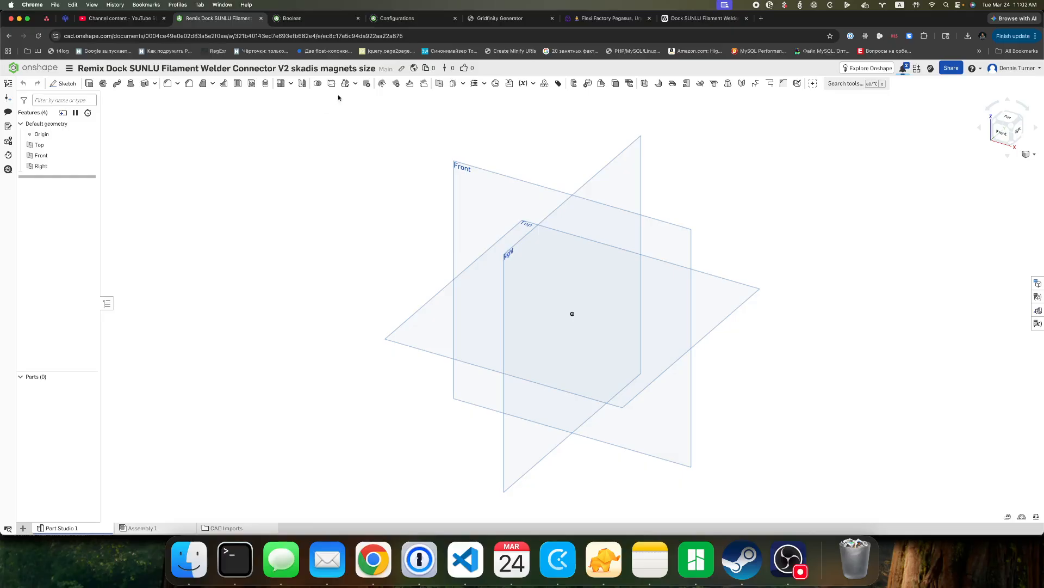
pyautogui.click(510, 85)
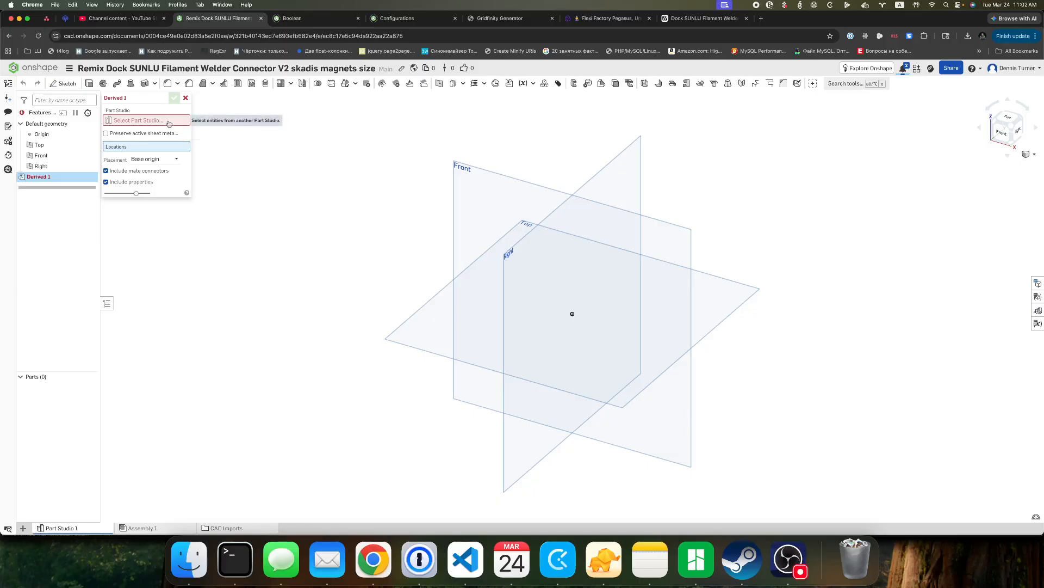
pyautogui.click(169, 121)
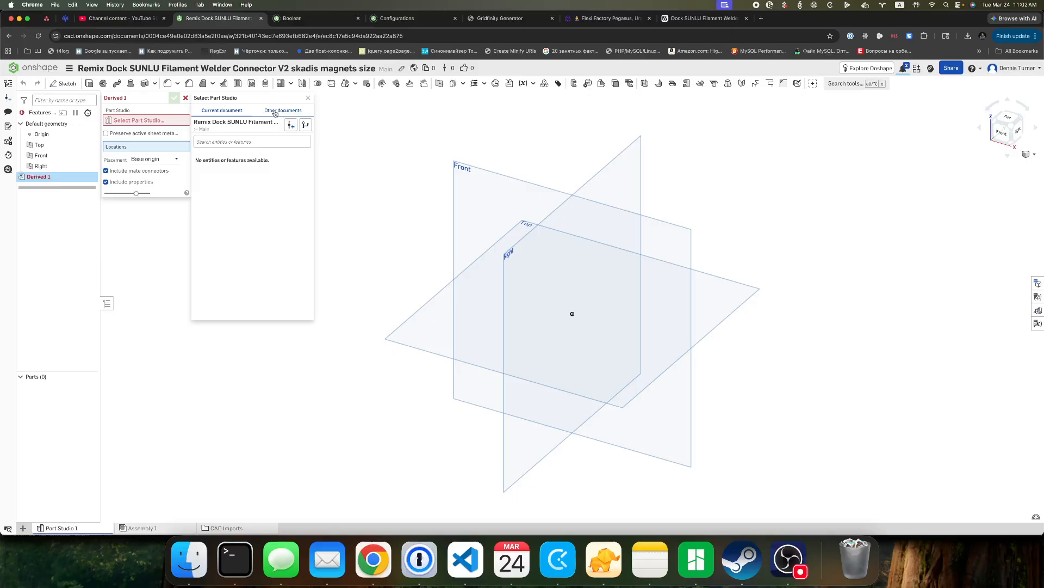
pyautogui.click(308, 98)
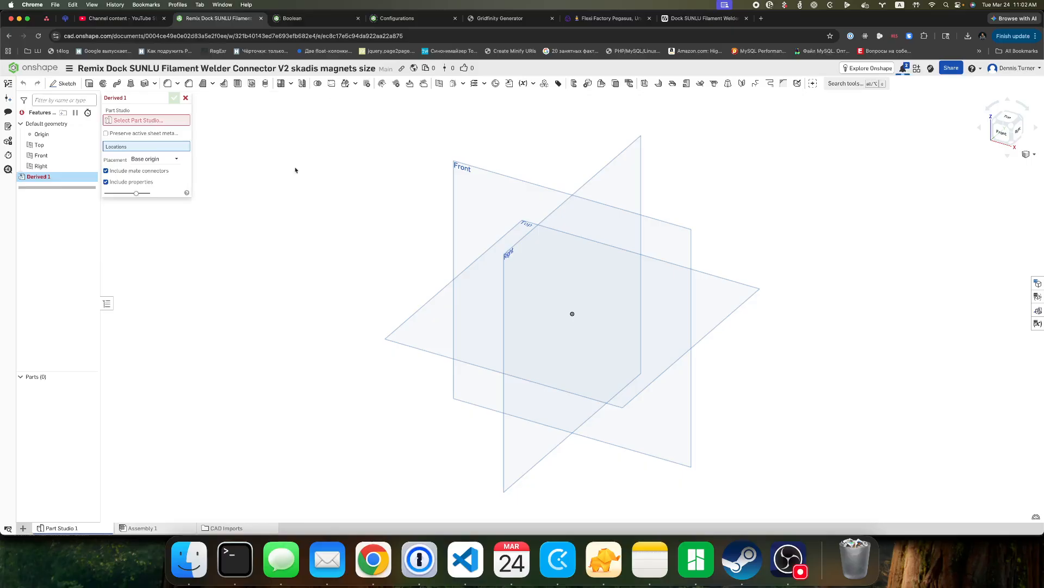
# Import obj_1_coccodrillo sx.stl again with millimeter units and discard the open Derived feature.
pyautogui.click(23, 528)
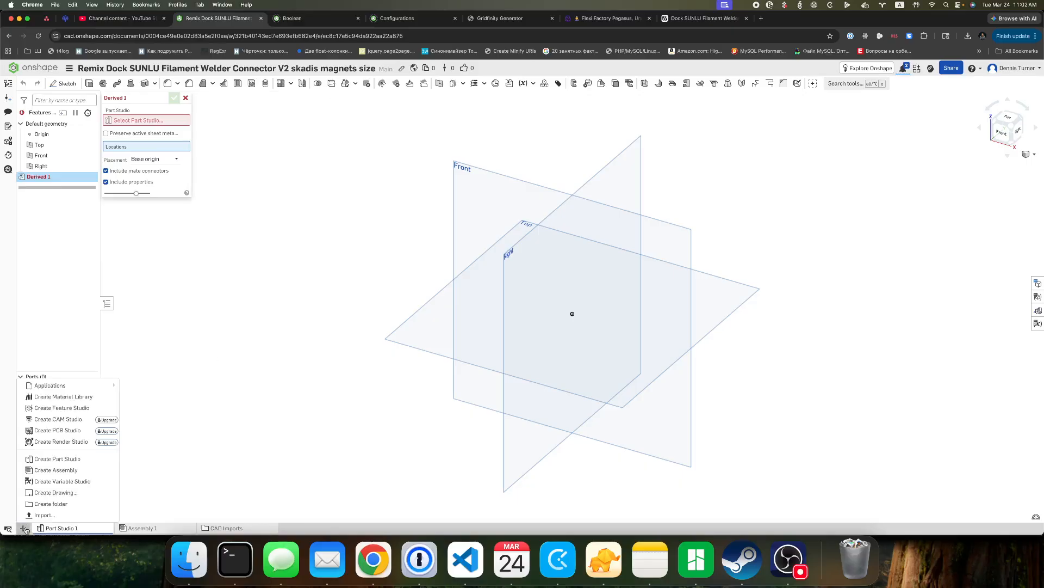
pyautogui.click(81, 514)
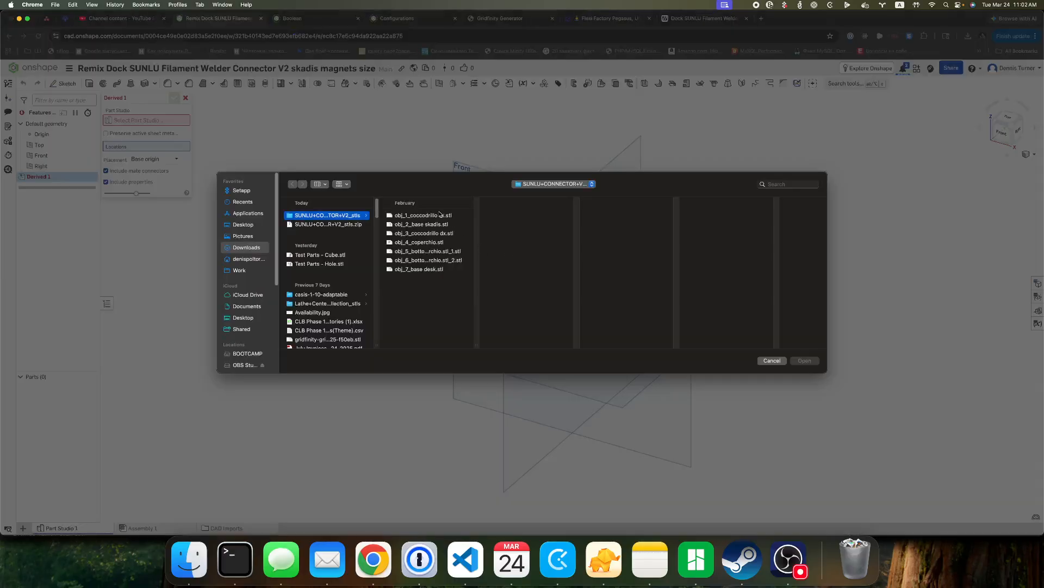
pyautogui.click(439, 215)
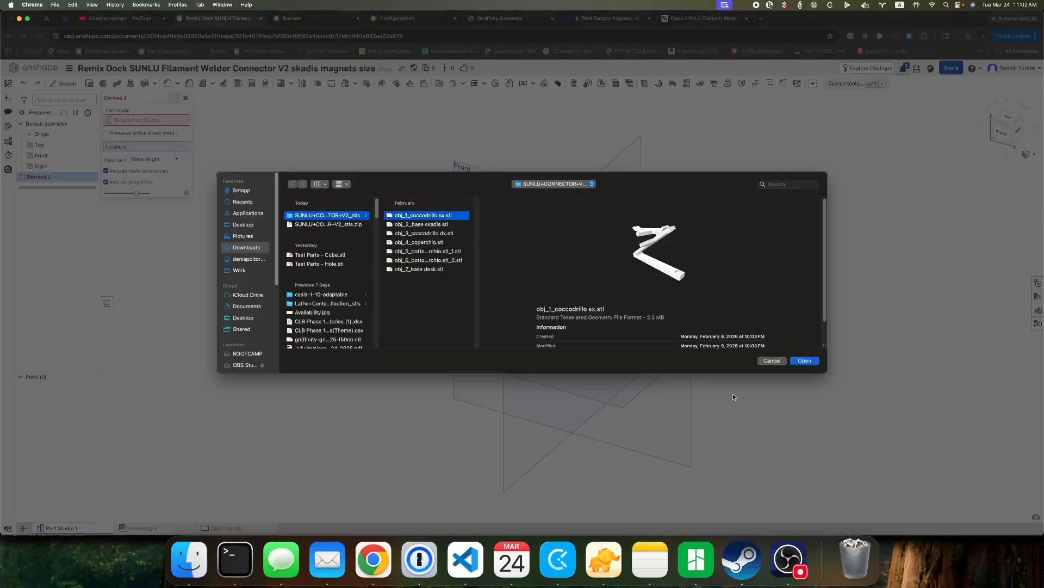
pyautogui.click(811, 361)
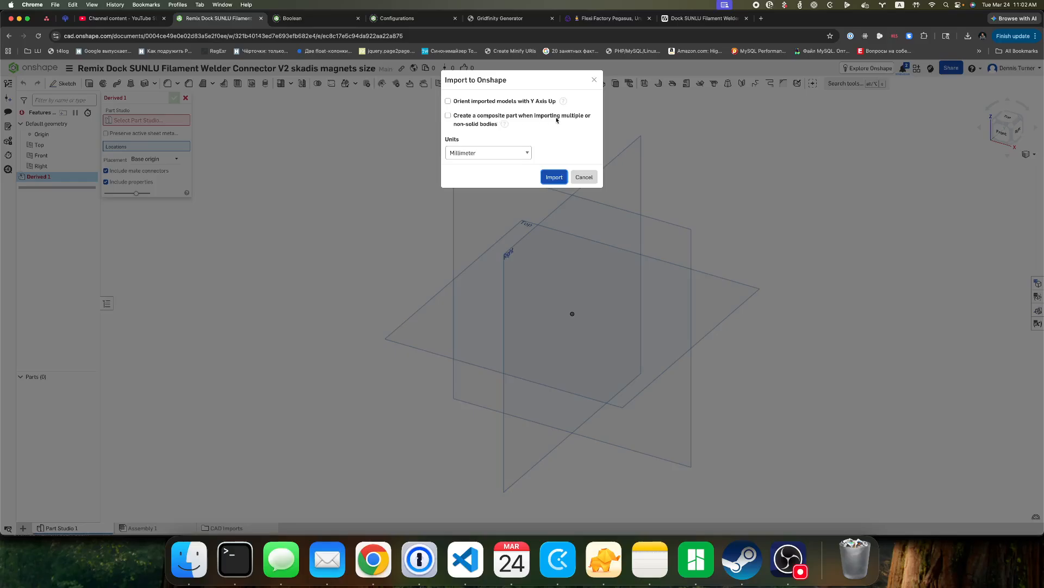
pyautogui.click(553, 178)
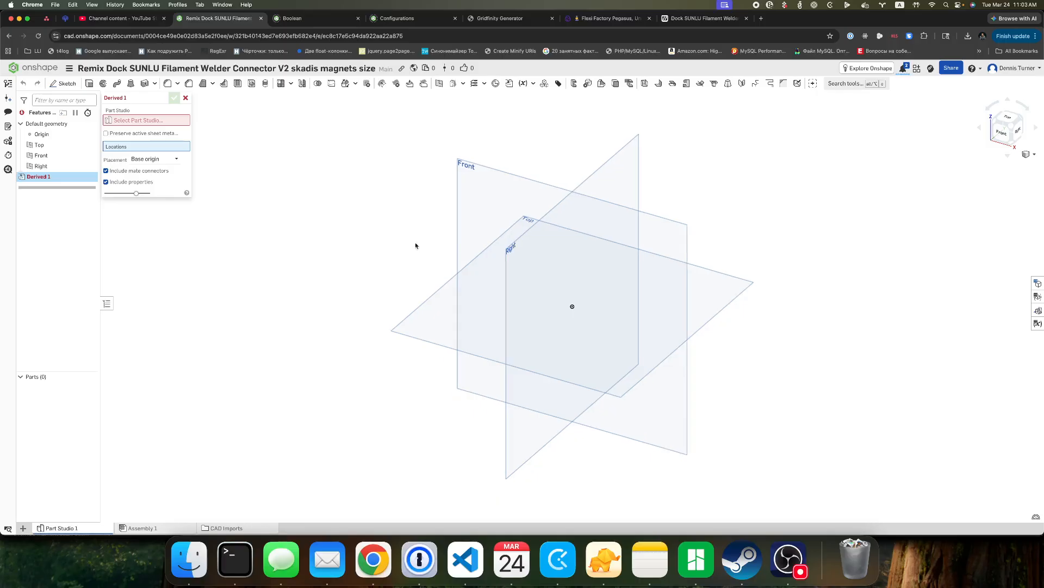
pyautogui.click(185, 98)
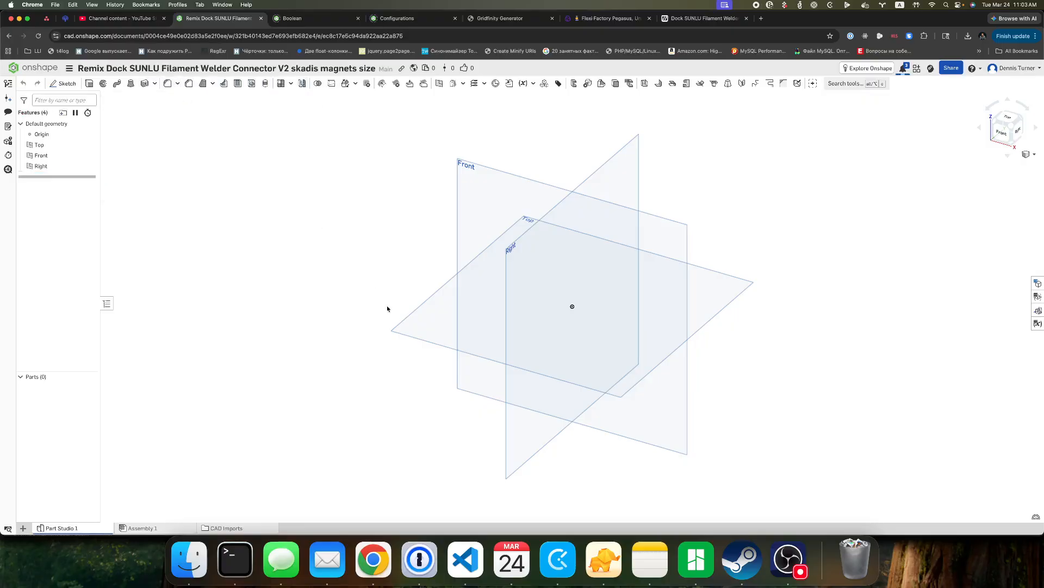
# Compare the two imported obj_1_coccodrillo sx.stl files and obj_3_coccodrillo dx.stl in the CAD Imports folder.
pyautogui.scroll(-5, 305, 429)
pyautogui.scroll(5, 288, 447)
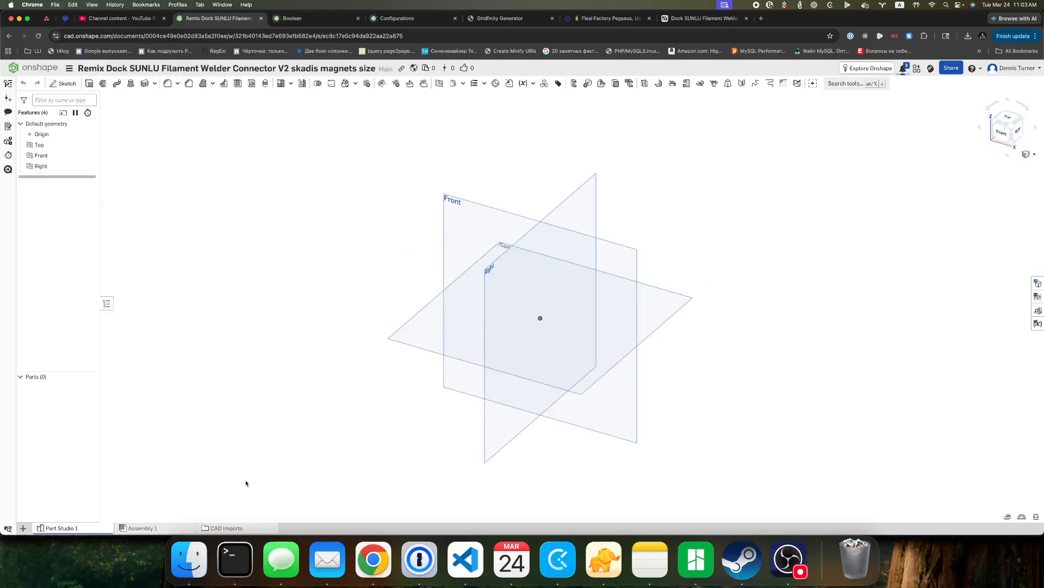
pyautogui.click(140, 529)
pyautogui.hscroll(3, 218, 529)
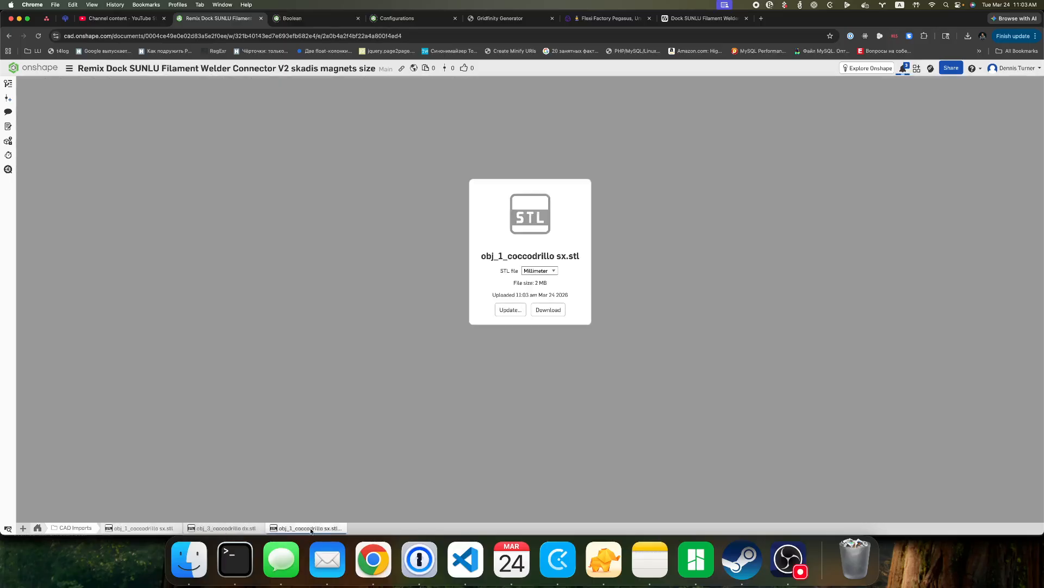
pyautogui.click(144, 528)
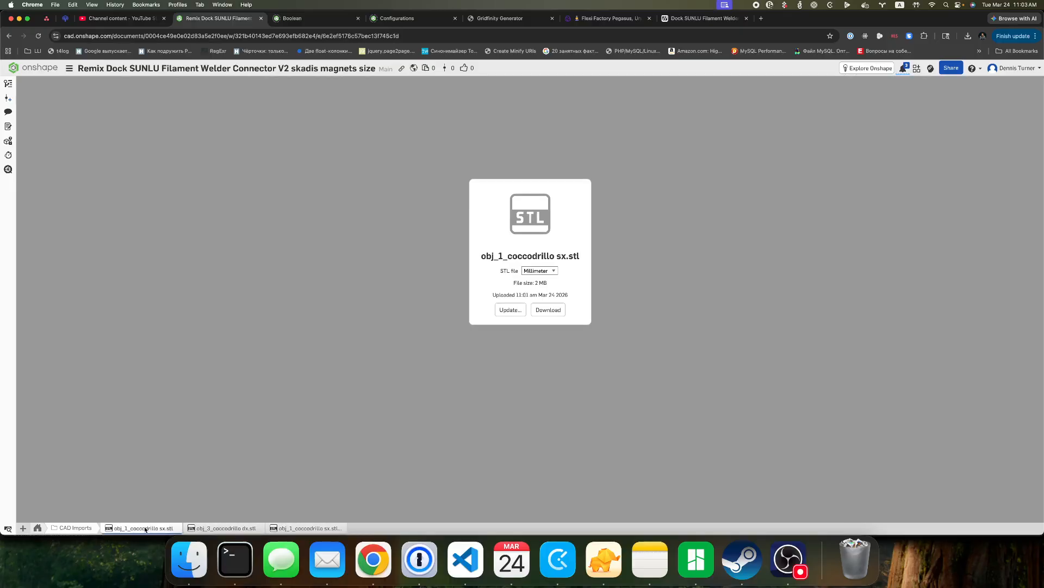
pyautogui.click(206, 530)
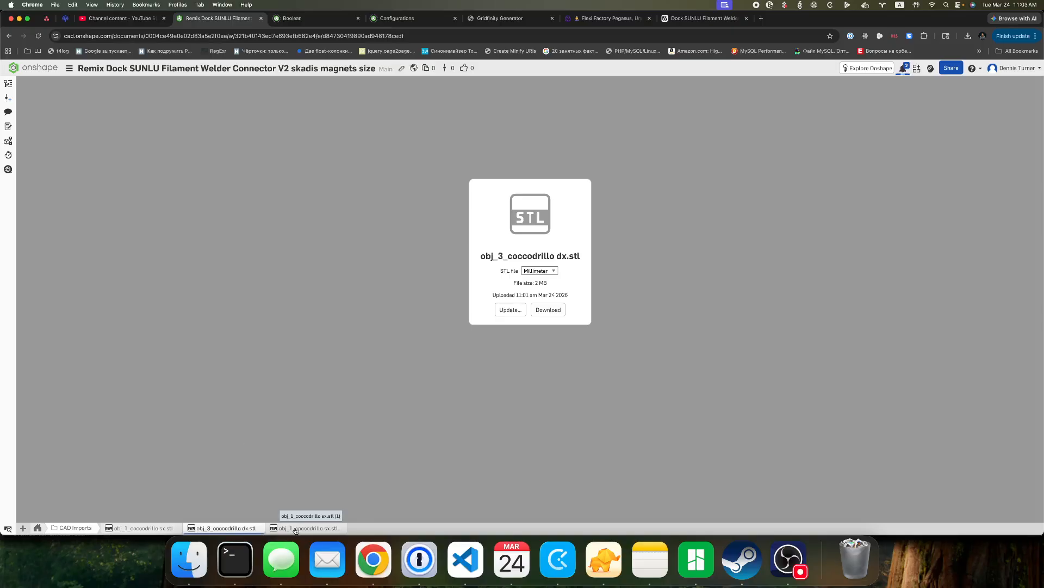
pyautogui.click(296, 530)
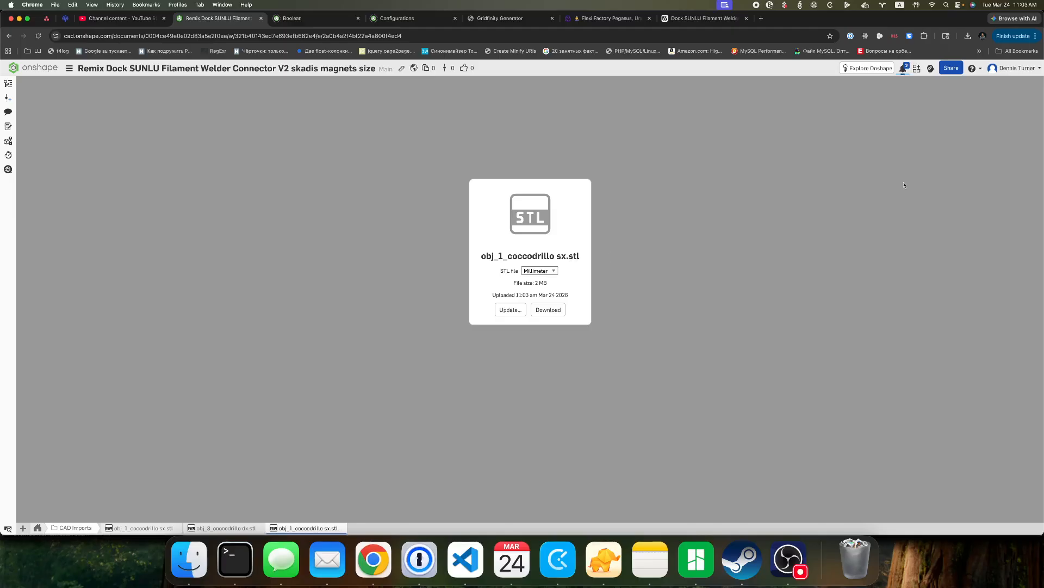
# Check the STL import progress in the notifications and view the obj_3_coccodrillo dx part studio.
pyautogui.click(903, 68)
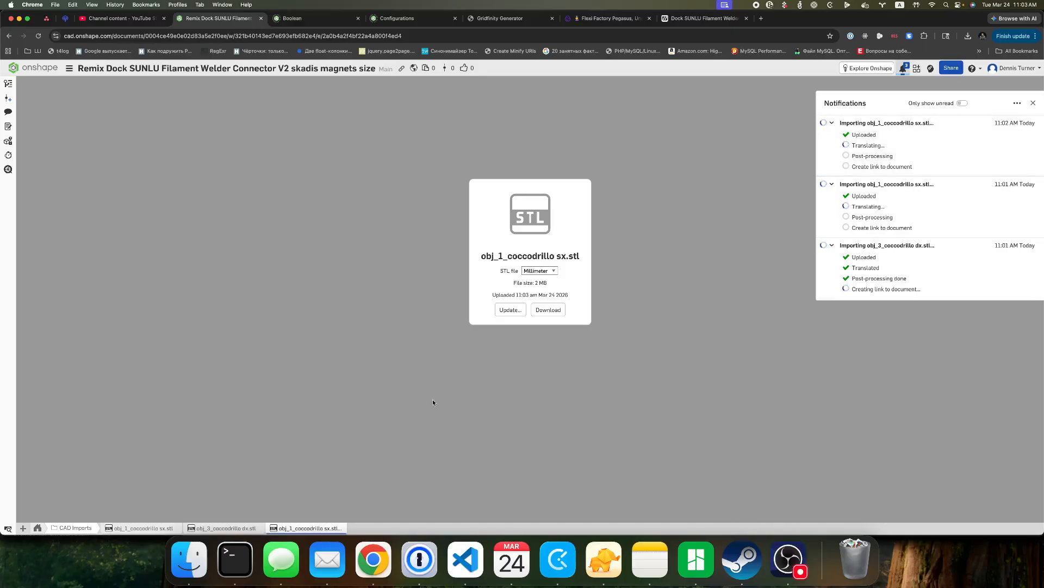
pyautogui.click(38, 528)
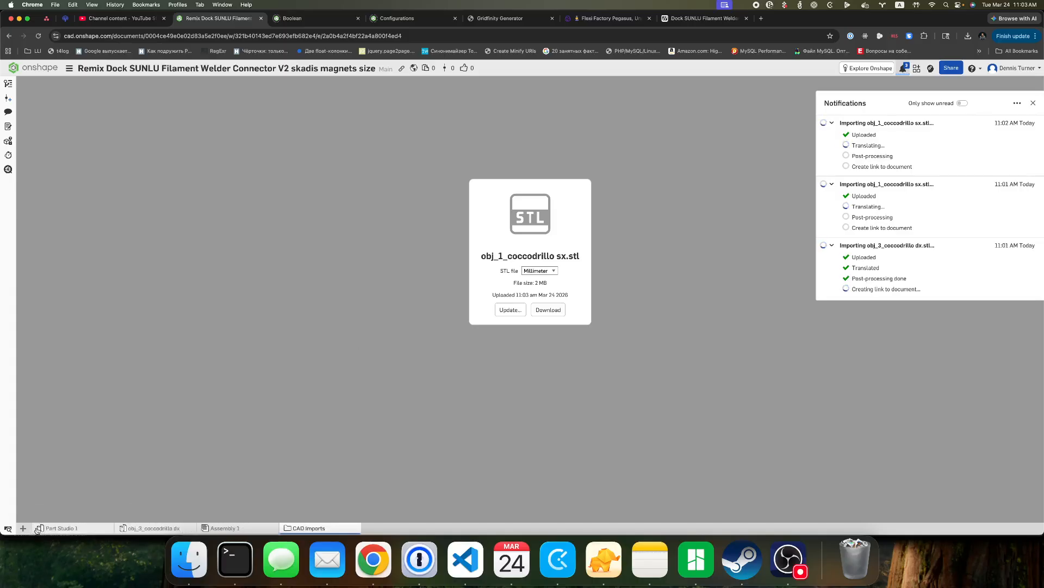
pyautogui.click(157, 529)
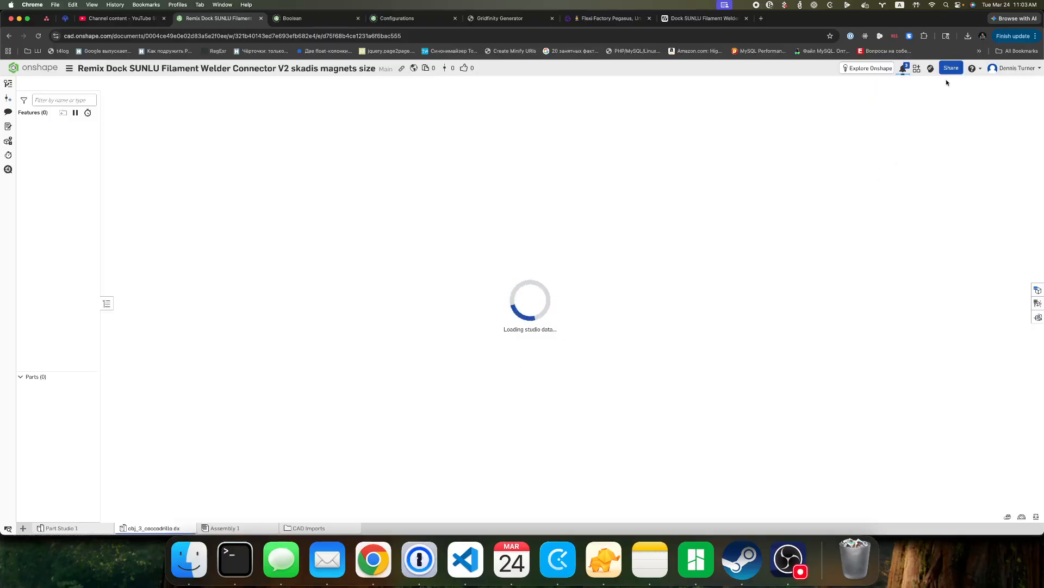
pyautogui.click(904, 69)
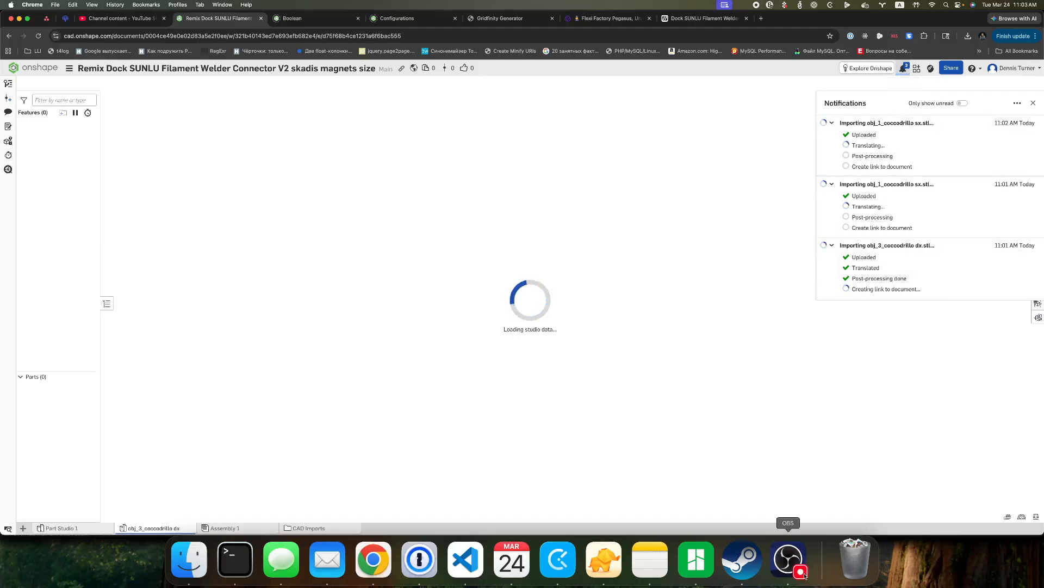
pyautogui.click(788, 562)
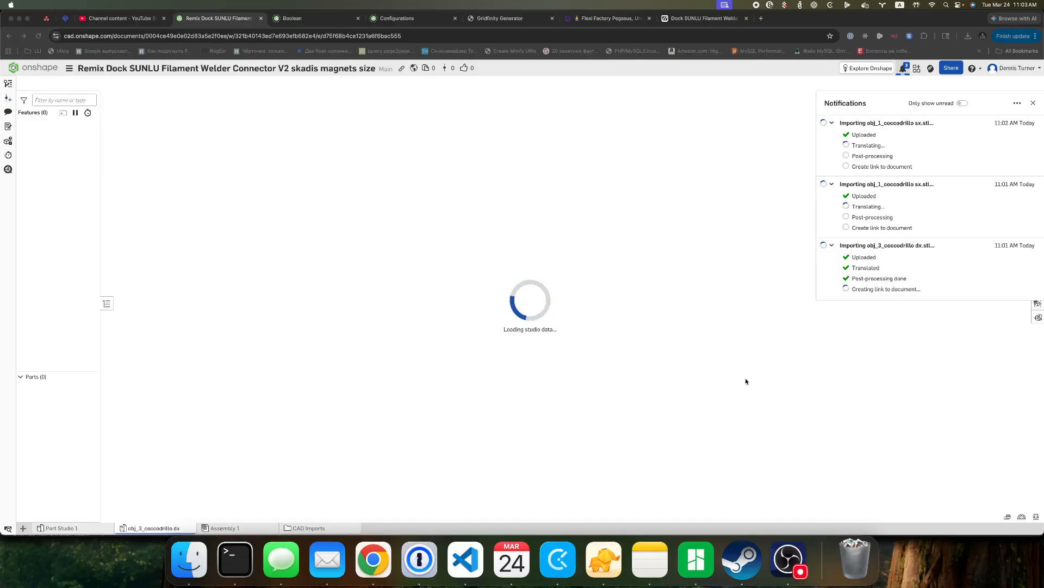
pyautogui.click(798, 388)
pyautogui.scroll(-1, 716, 352)
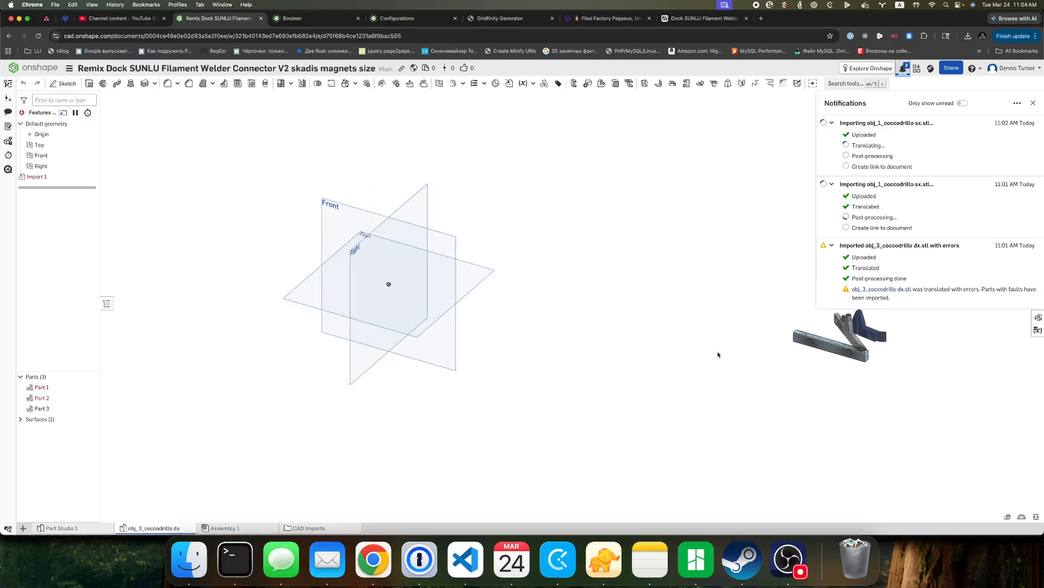
# Rename Part Studio 1 as Remixes and start a Derived feature in it with the source selection open.
pyautogui.click(58, 528)
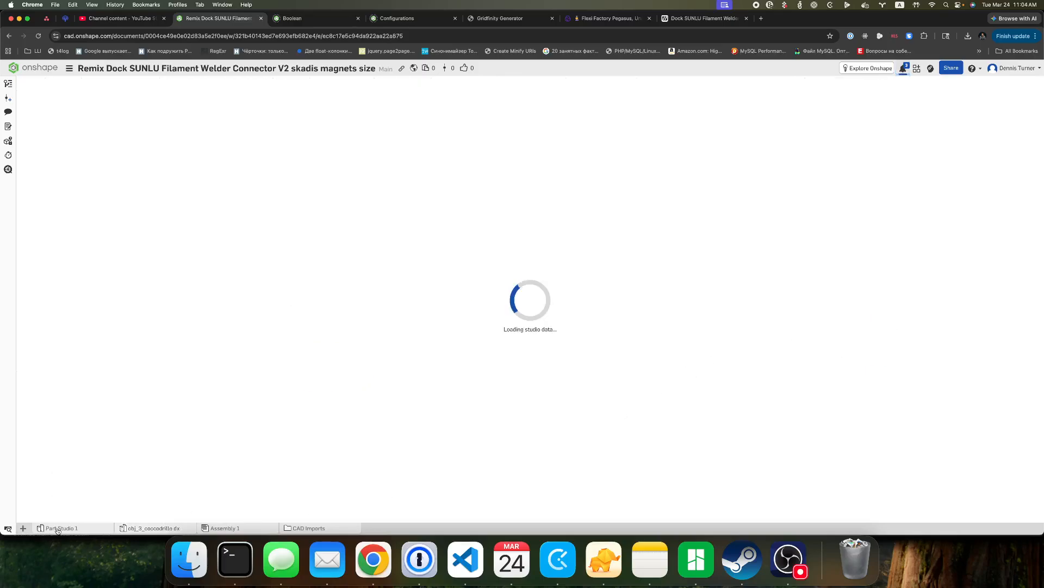
pyautogui.rightClick(57, 528)
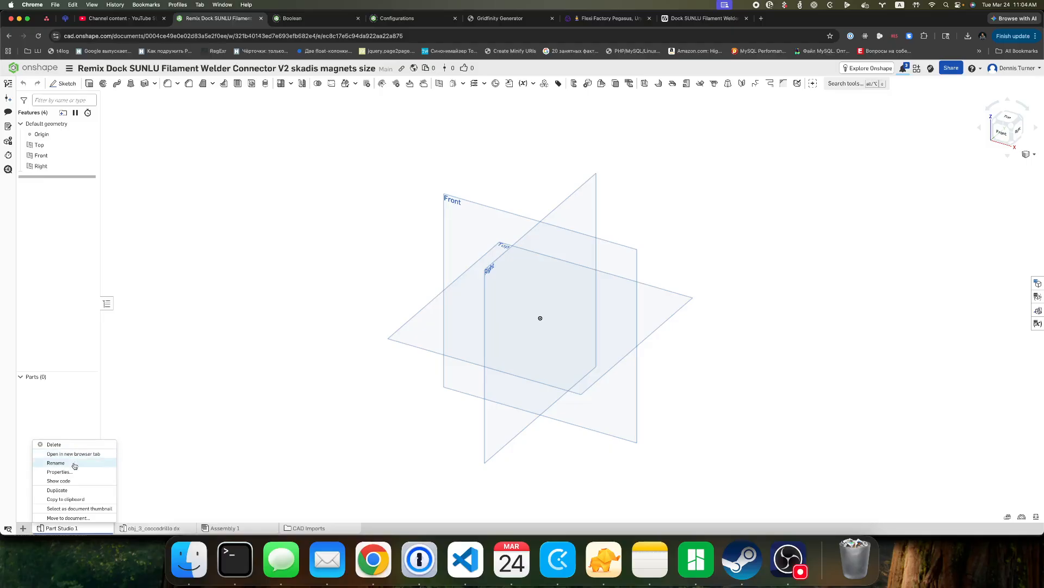
pyautogui.click(72, 464)
pyautogui.write('Remixes')
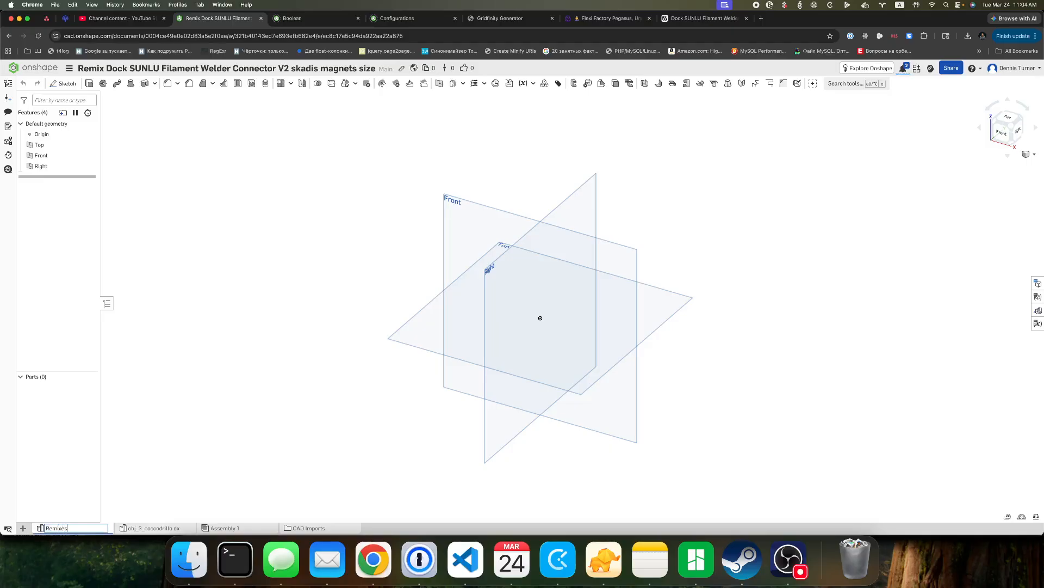
pyautogui.press('Return')
pyautogui.click(509, 83)
pyautogui.click(171, 123)
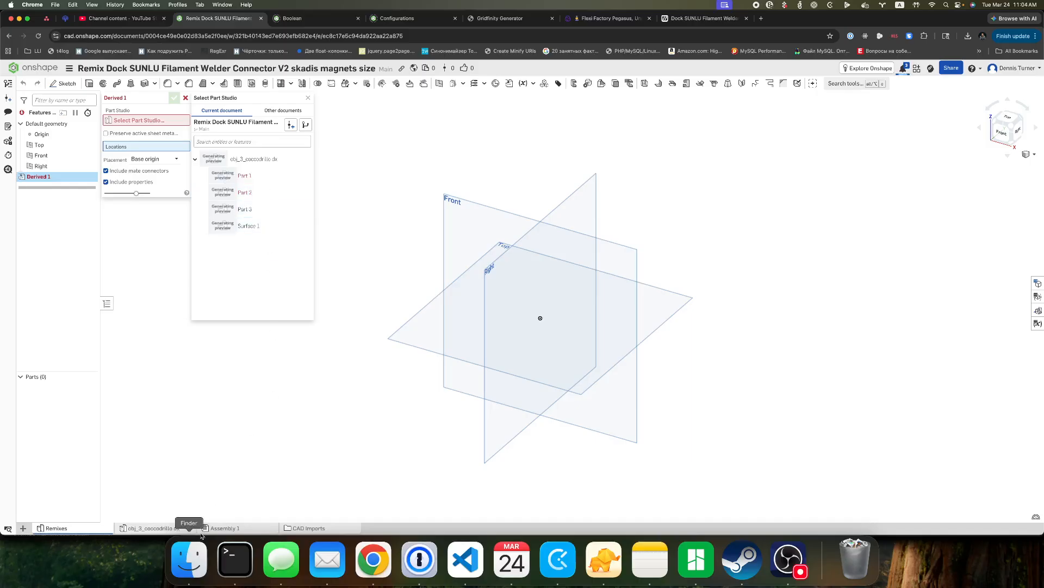
# Examine the imported clamp geometry in the obj_3_coccodrillo dx part studio and locate its Surface 1.
pyautogui.click(157, 528)
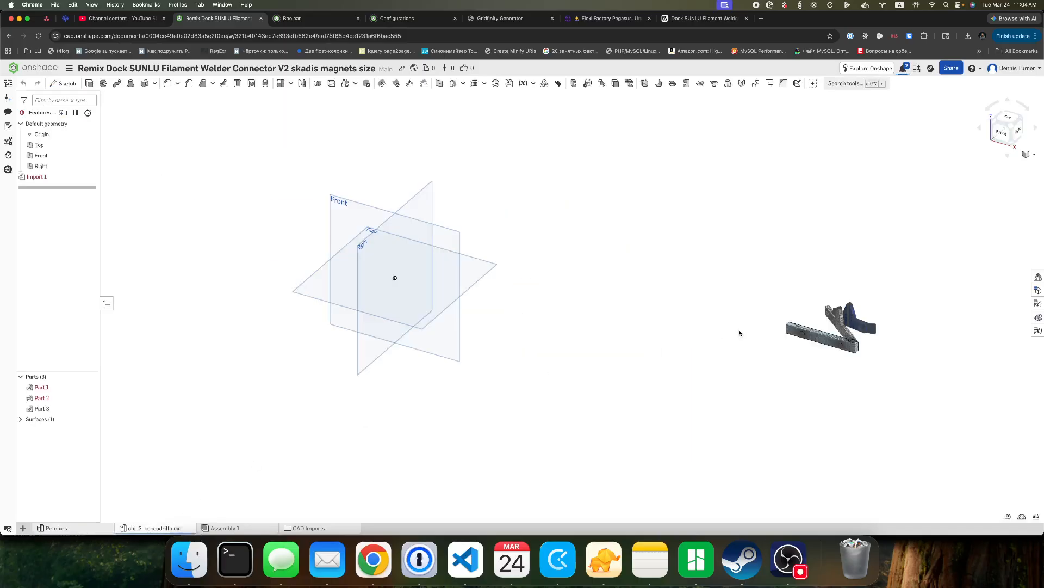
pyautogui.scroll(5, 892, 333)
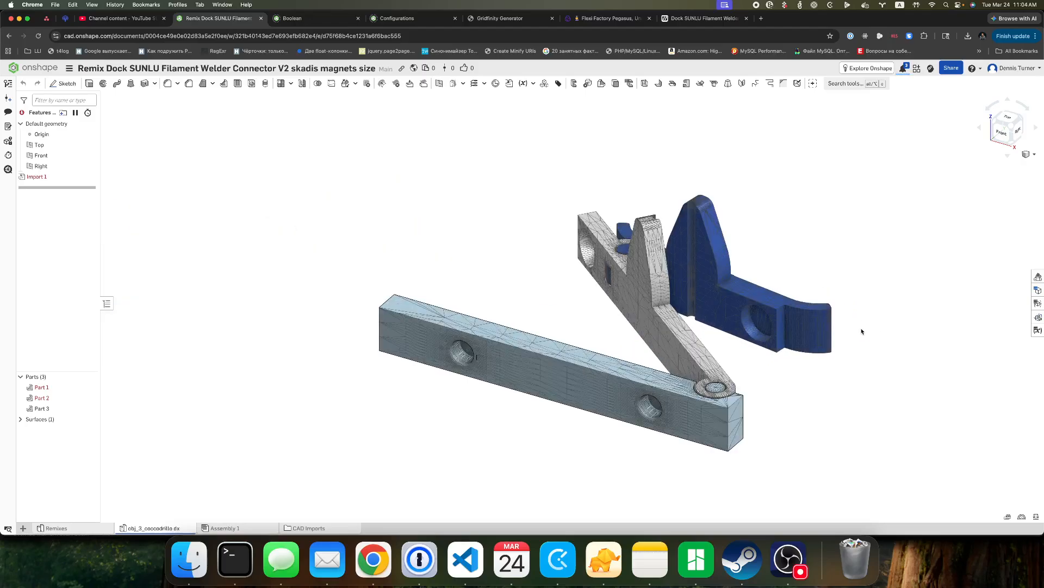
pyautogui.scroll(-2, 861, 331)
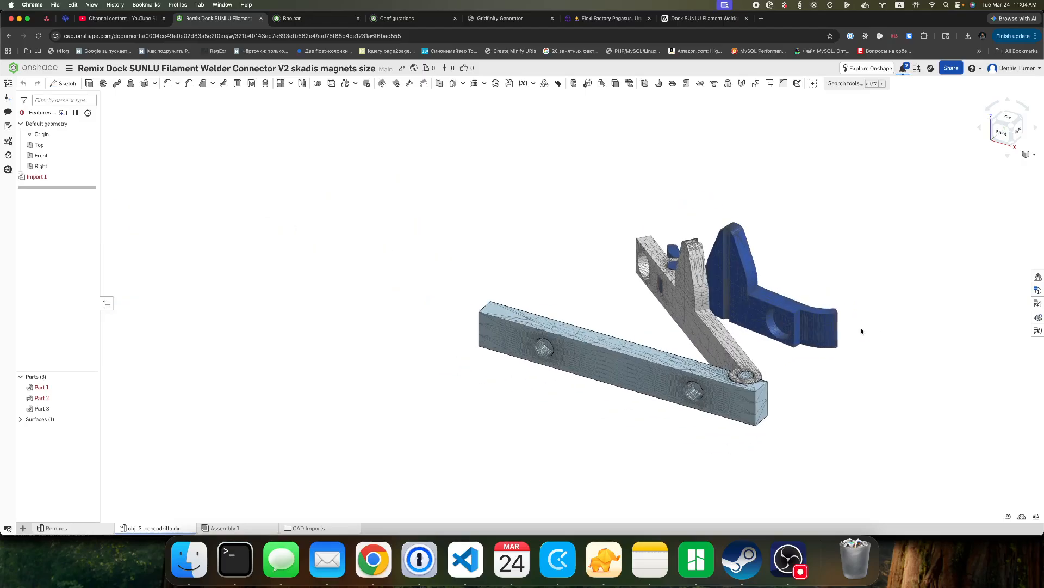
pyautogui.click(20, 419)
pyautogui.click(54, 431)
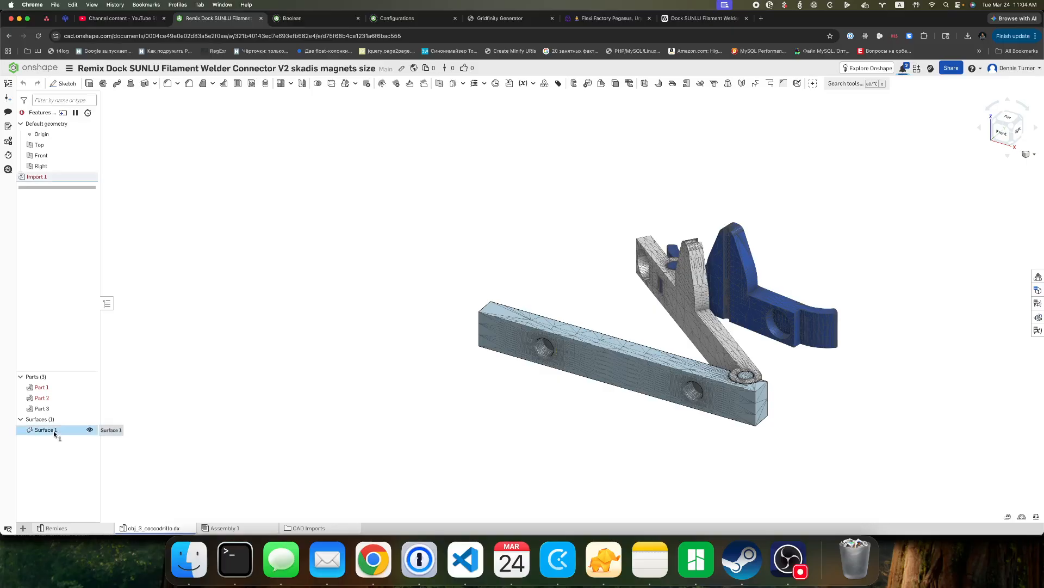
pyautogui.scroll(10, 586, 360)
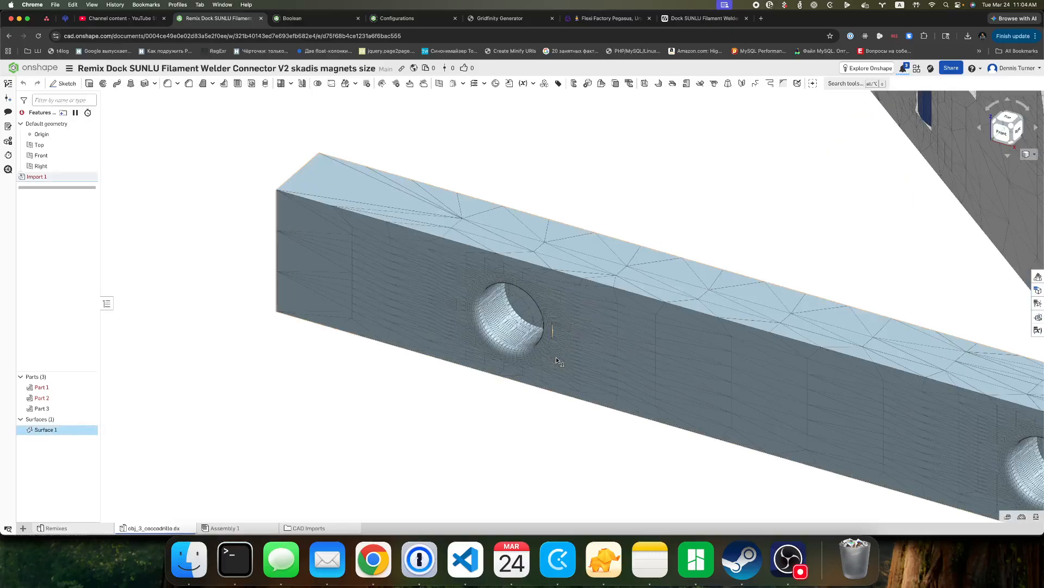
pyautogui.scroll(-5, 552, 332)
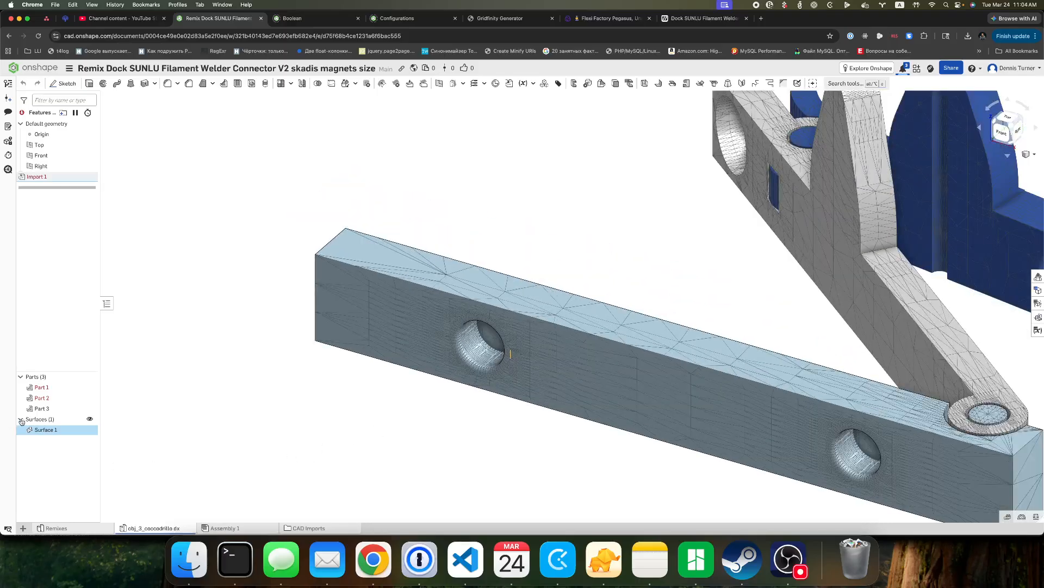
# Highlight Part 3, Part 2 and Part 1 together with Surface 1 to check the whole clamp, and clear the selection.
pyautogui.click(40, 408)
pyautogui.click(41, 398)
pyautogui.click(41, 387)
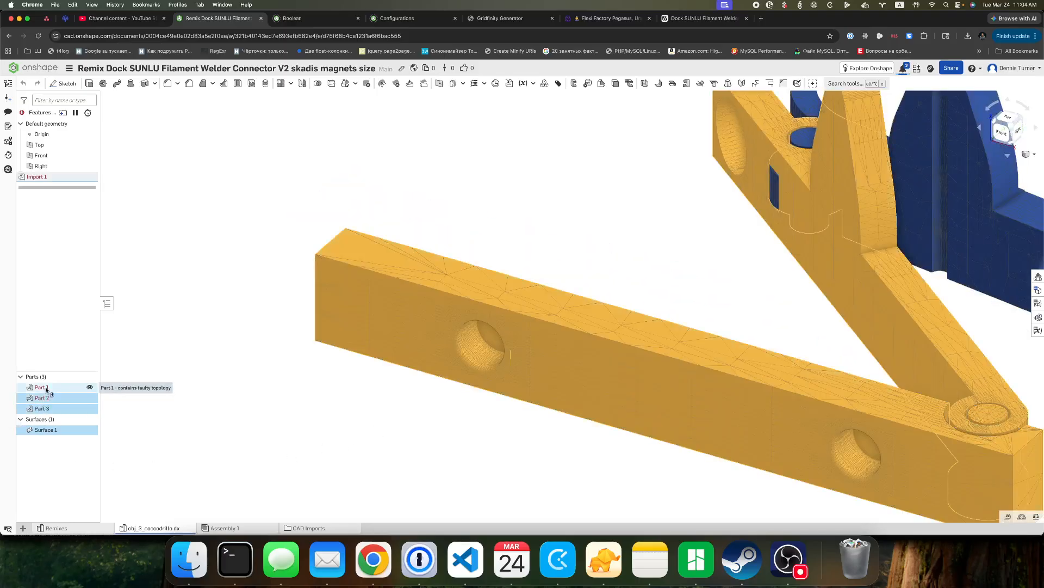
pyautogui.scroll(-1, 277, 390)
pyautogui.scroll(-6, 276, 390)
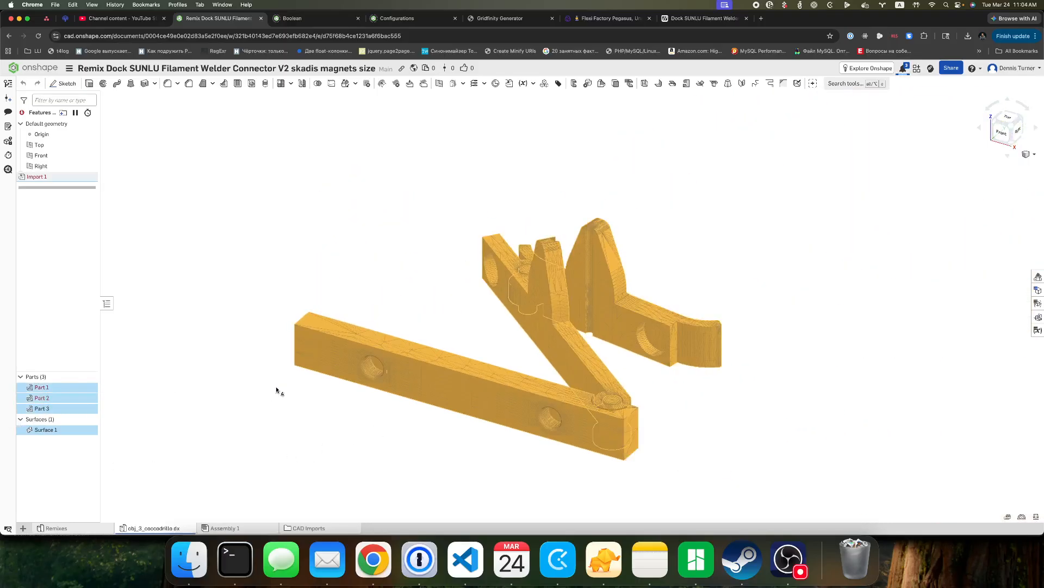
pyautogui.click(202, 392)
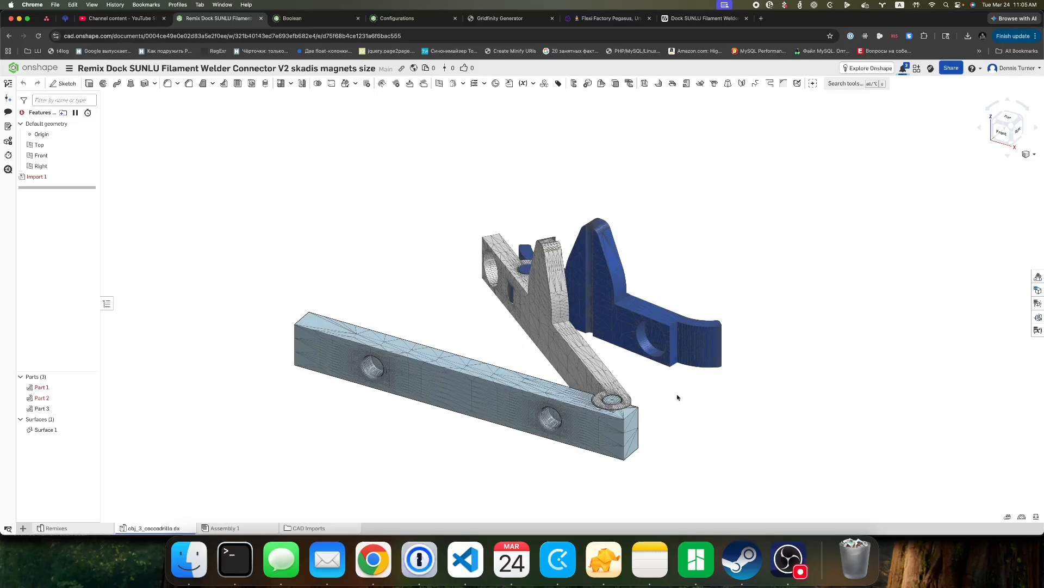
# Inspect the clamp again and highlight only its three parts, leaving Surface 1 out.
pyautogui.scroll(2, 676, 400)
pyautogui.scroll(2, 676, 400)
pyautogui.scroll(-4, 676, 400)
pyautogui.scroll(2, 677, 400)
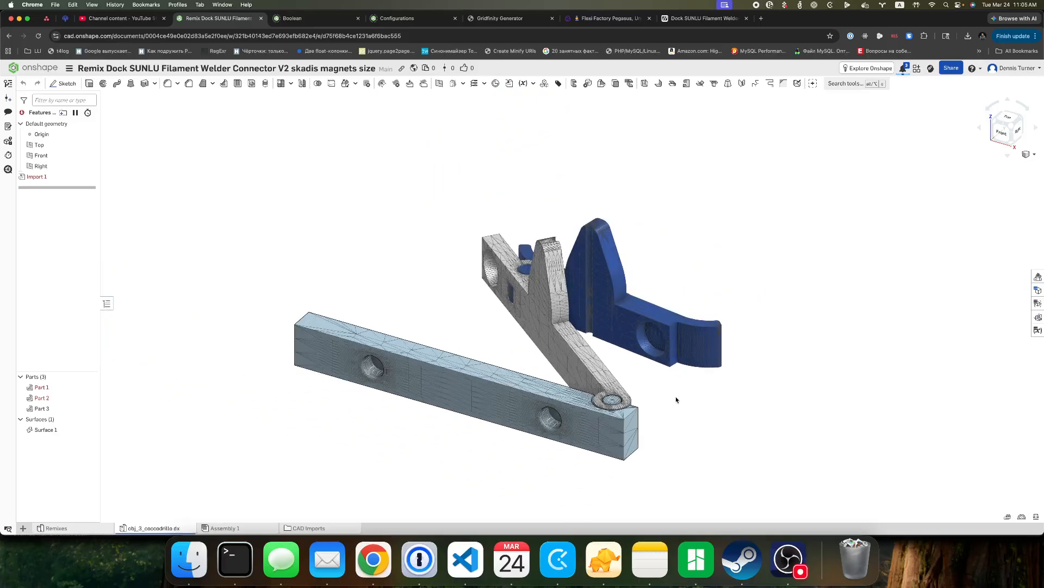
pyautogui.click(50, 409)
pyautogui.click(44, 398)
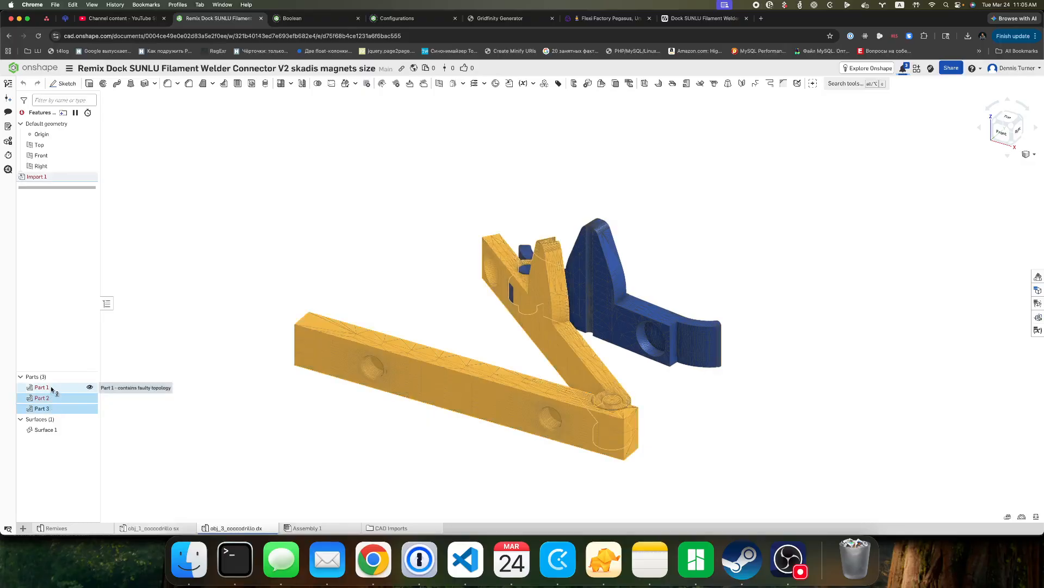
pyautogui.click(49, 386)
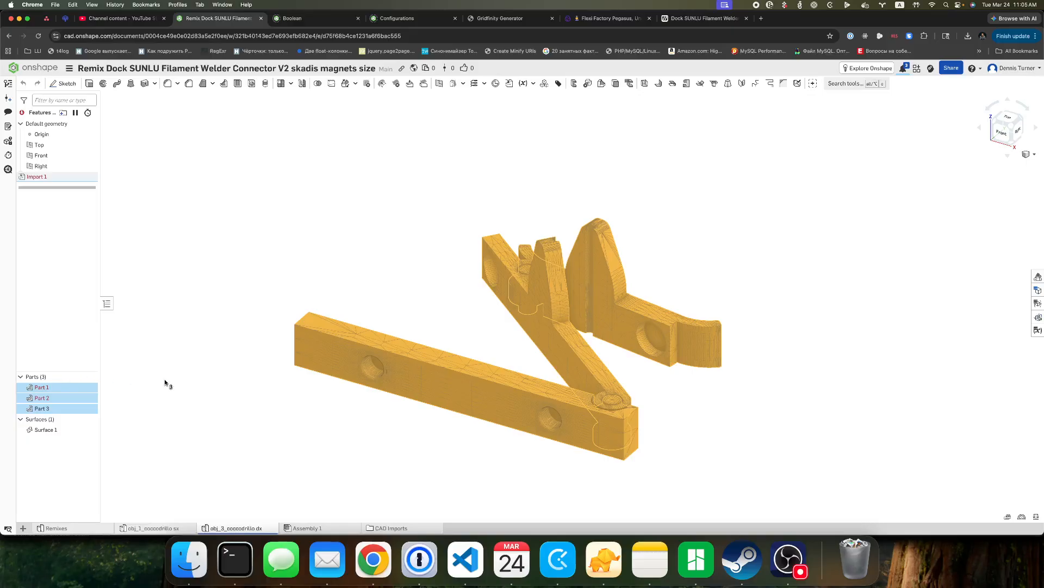
# Derive the entire obj_3_coccodrillo dx part studio into Remixes with base origin placement.
pyautogui.click(68, 528)
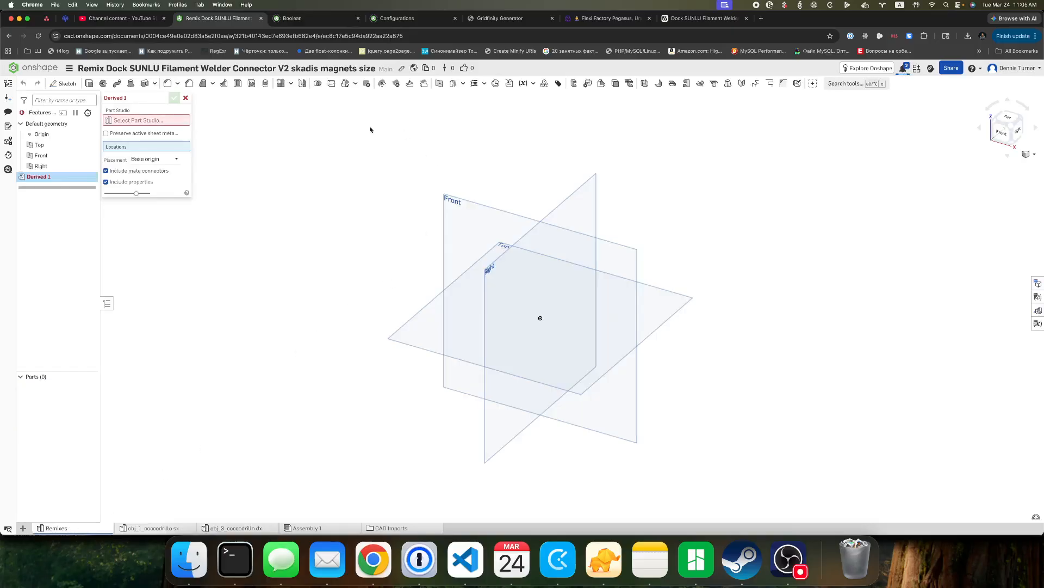
pyautogui.click(139, 120)
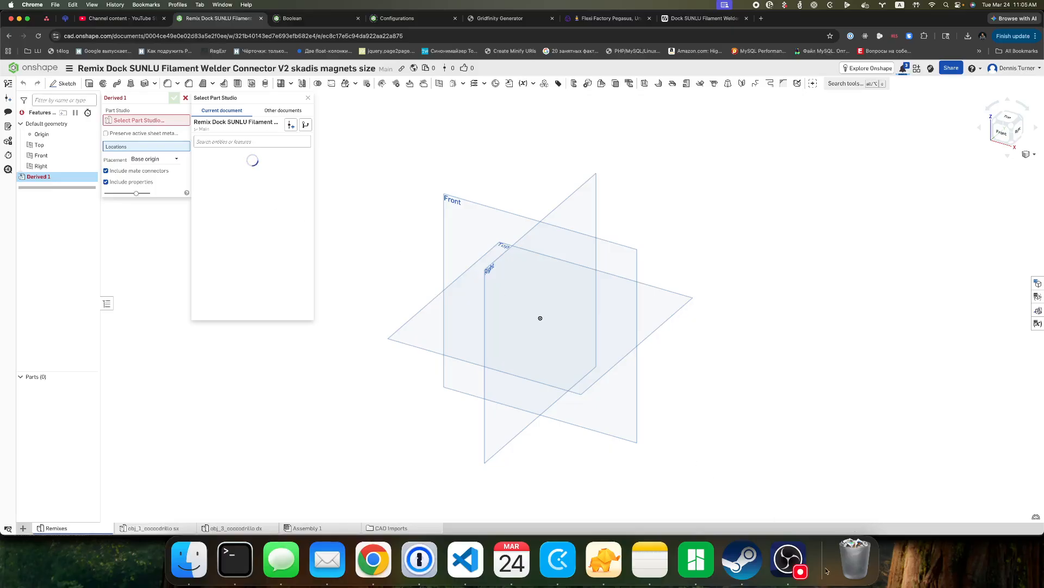
pyautogui.click(788, 559)
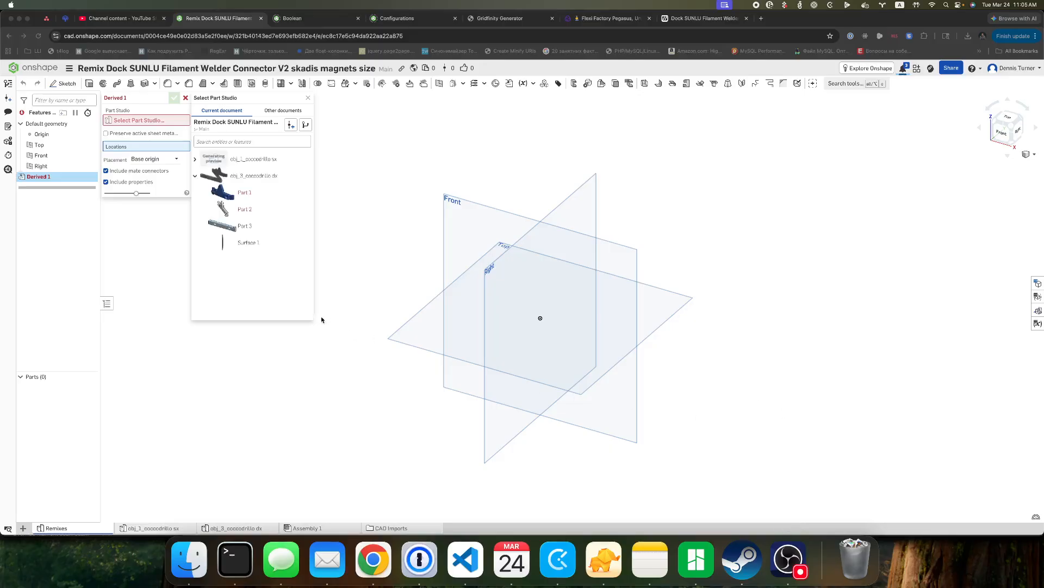
pyautogui.click(248, 308)
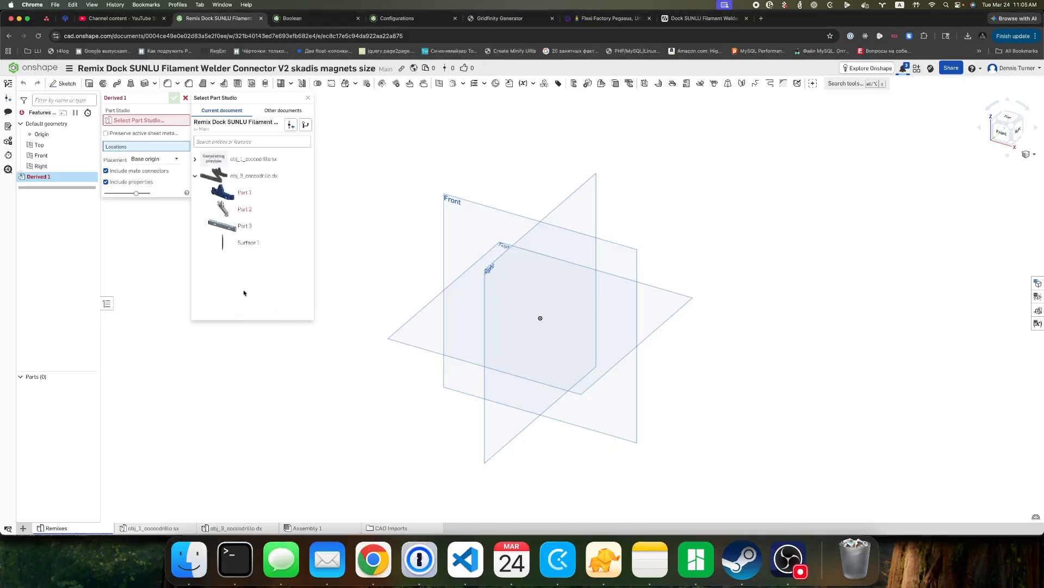
pyautogui.click(263, 197)
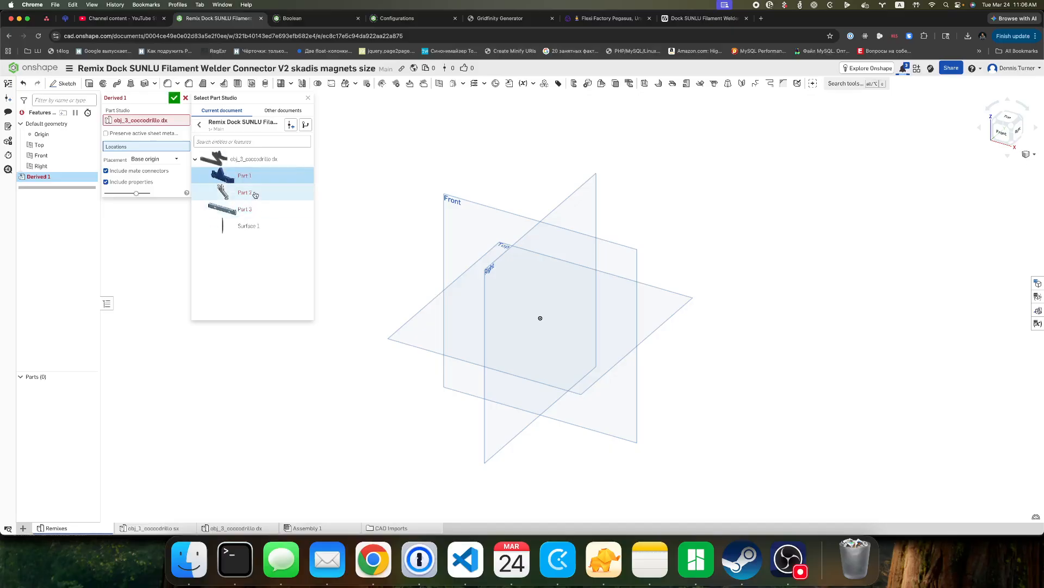
pyautogui.click(262, 198)
pyautogui.click(267, 212)
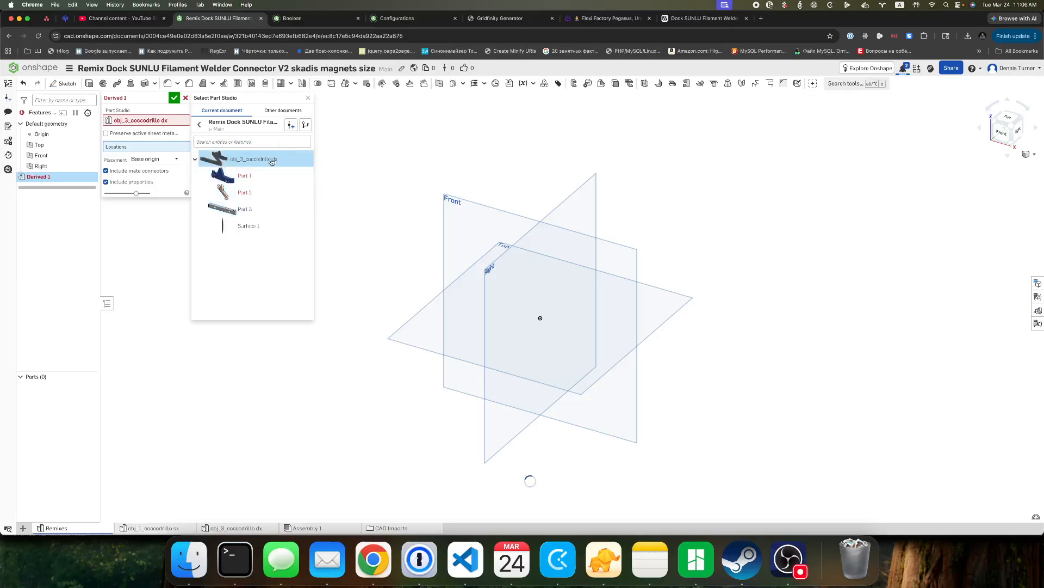
pyautogui.click(787, 556)
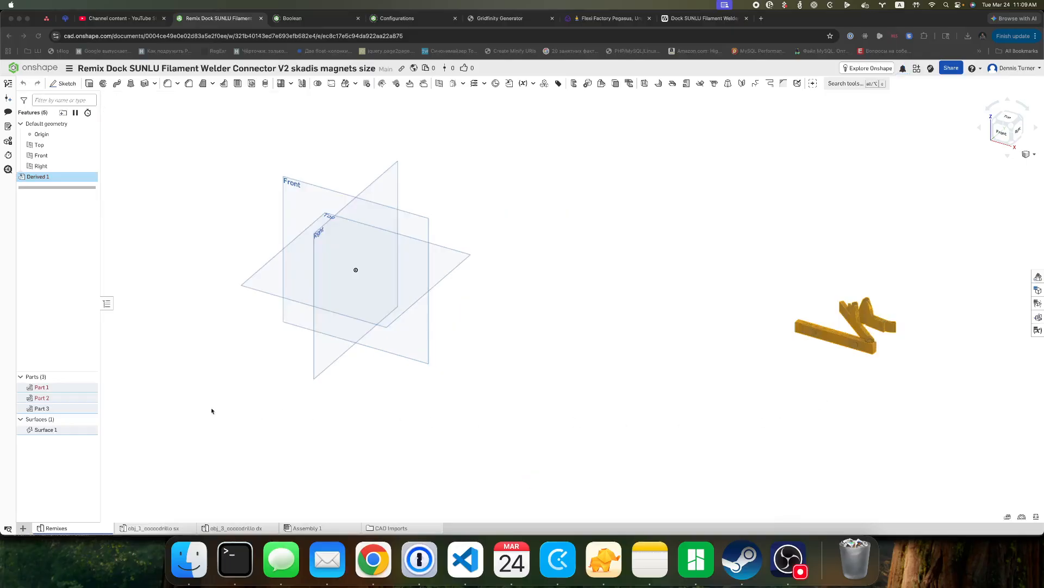
pyautogui.click(209, 406)
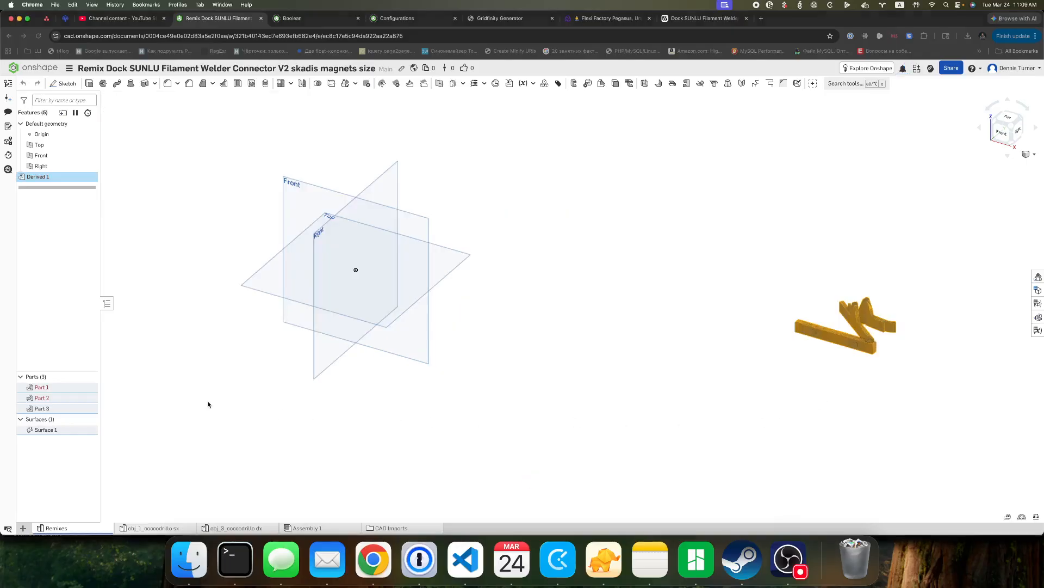
# Rename the feature derived from obj_3_coccodrillo dx as LeftClip.
pyautogui.rightClick(45, 177)
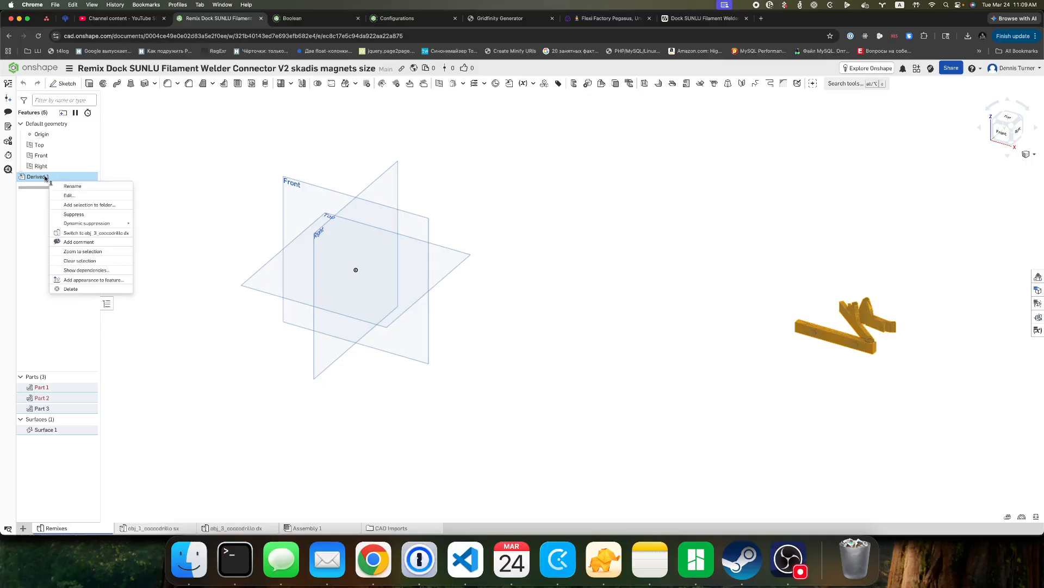
pyautogui.click(75, 187)
pyautogui.write('Lef')
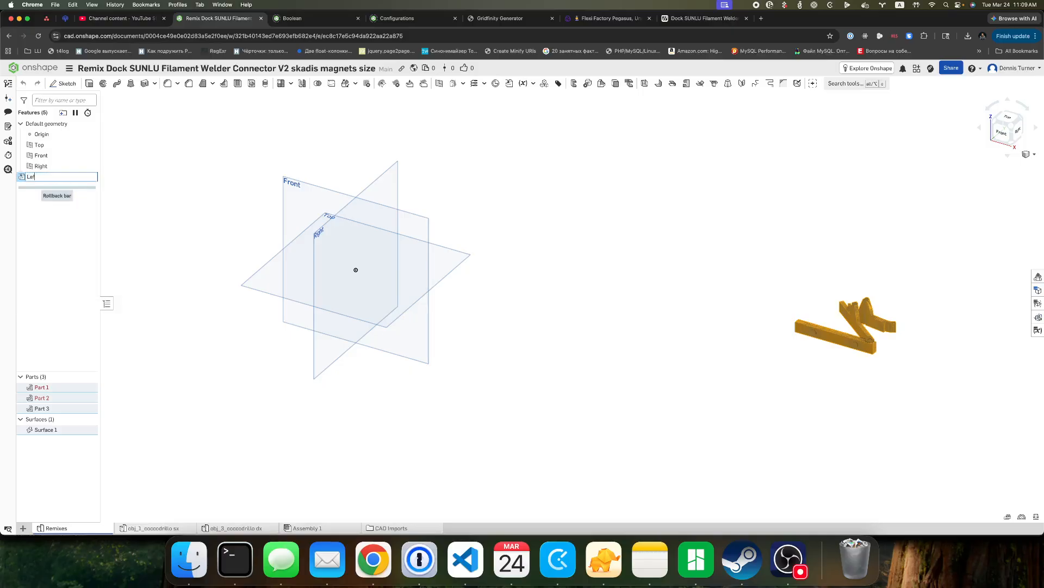
pyautogui.write('tClip')
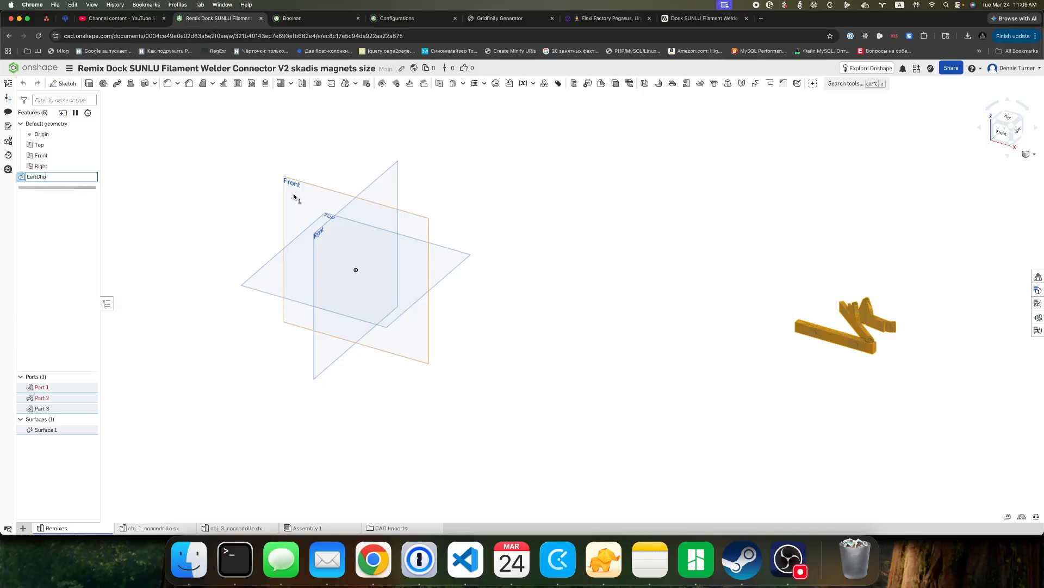
pyautogui.press('Return')
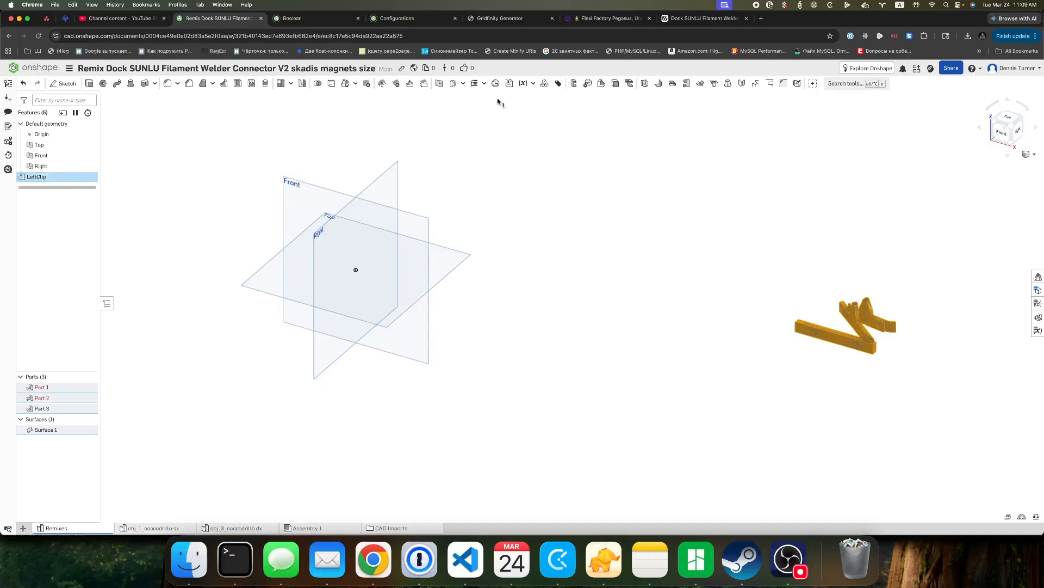
# Add a second Derived feature that brings the entire obj_1_coccodrillo sx part studio into Remixes.
pyautogui.click(508, 83)
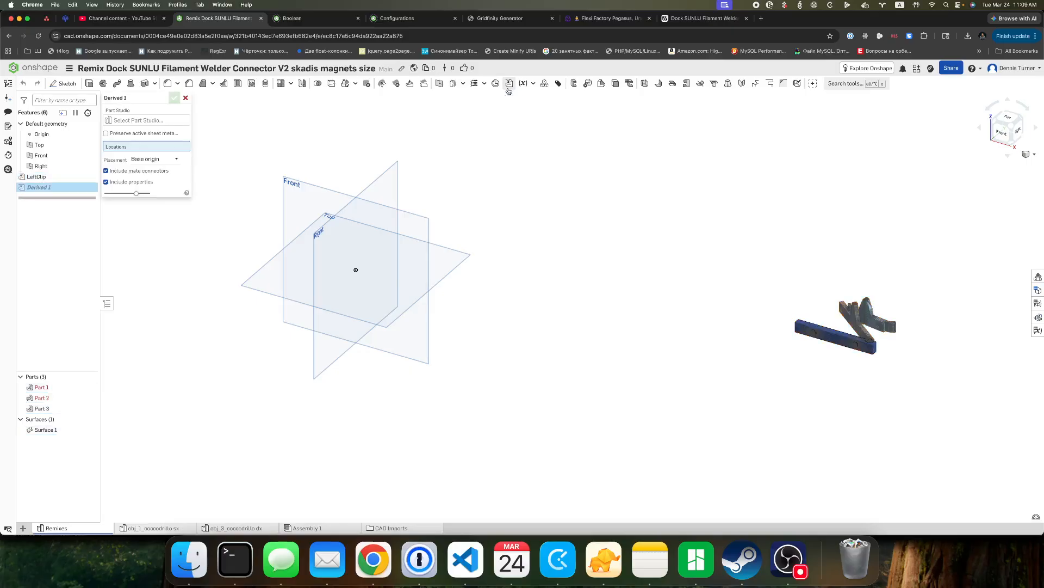
pyautogui.click(161, 120)
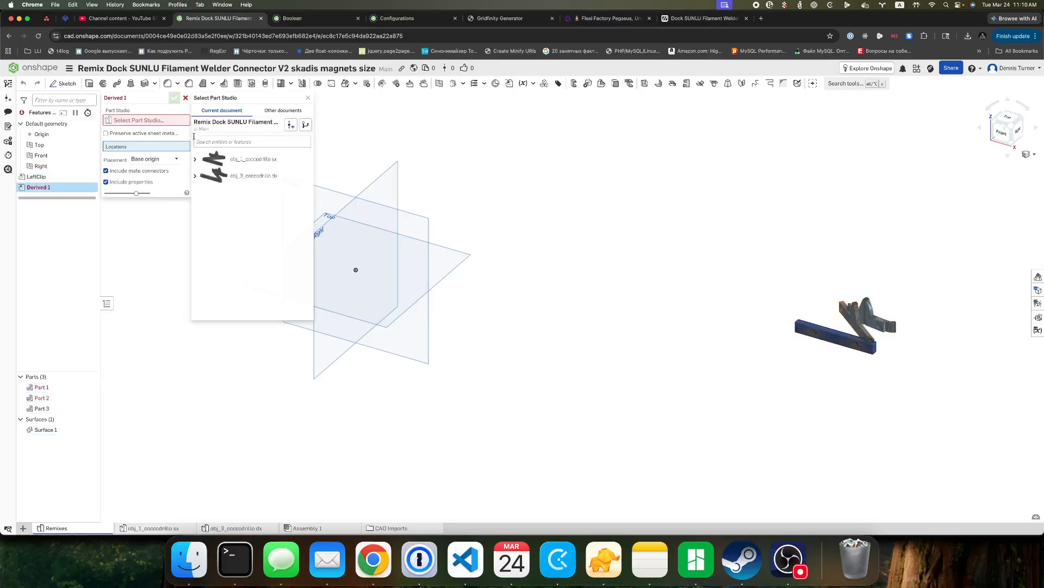
pyautogui.click(238, 163)
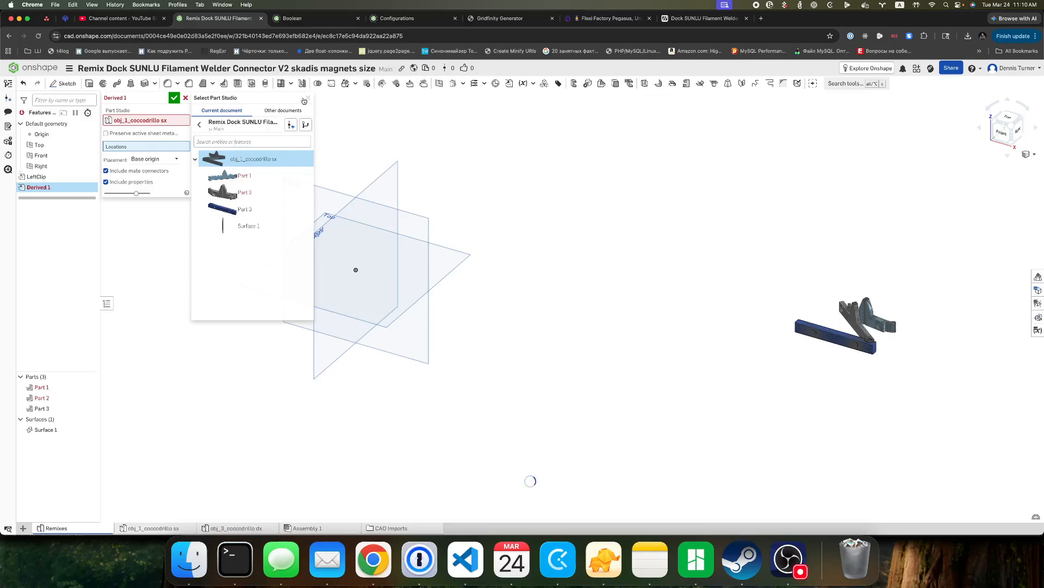
pyautogui.click(308, 101)
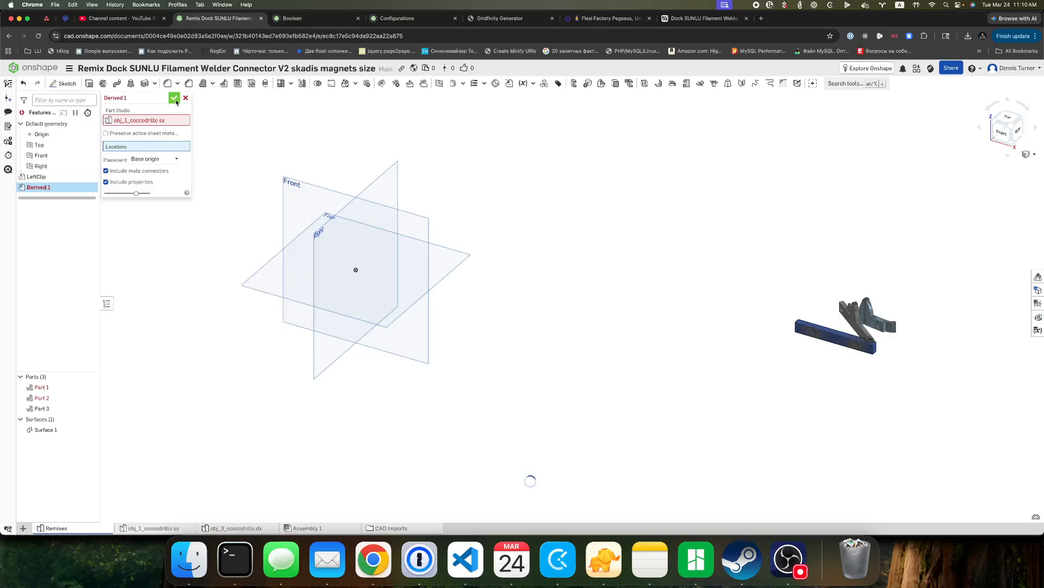
pyautogui.click(174, 99)
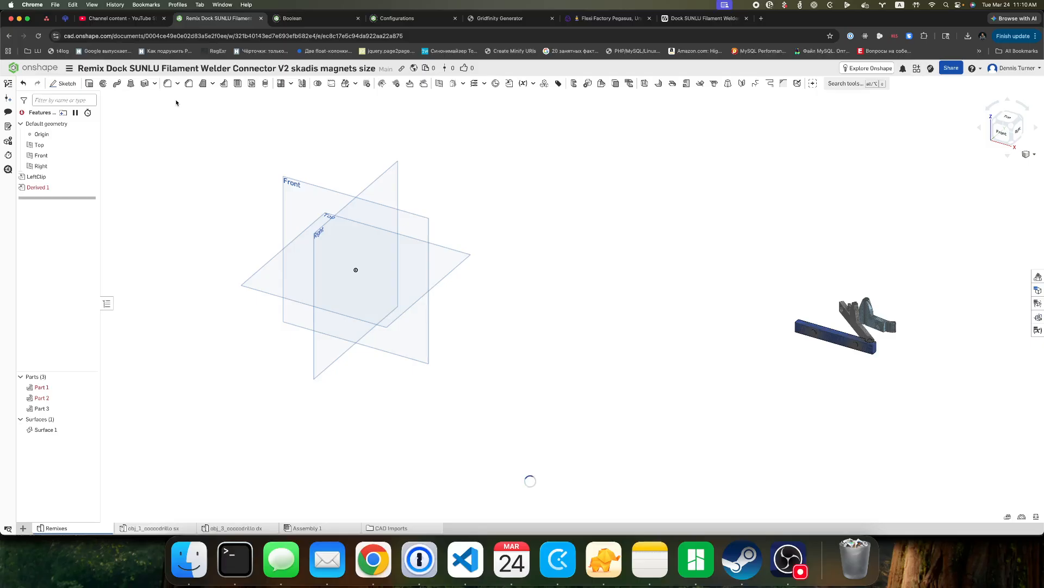
# Rename the feature derived from obj_1_coccodrillo sx as RightClip.
pyautogui.rightClick(32, 188)
pyautogui.click(60, 197)
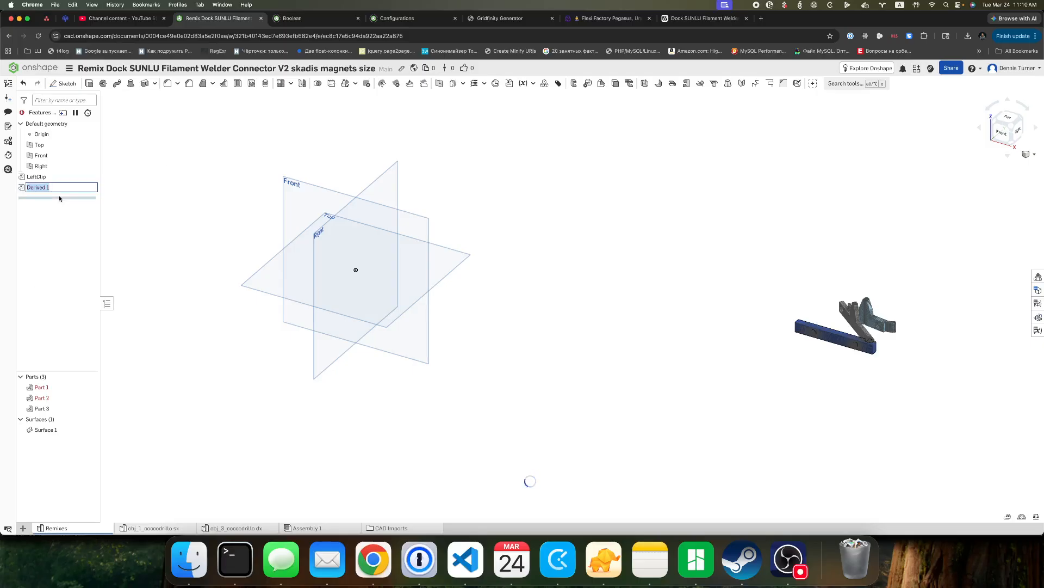
pyautogui.write('RightClip')
pyautogui.press('Return')
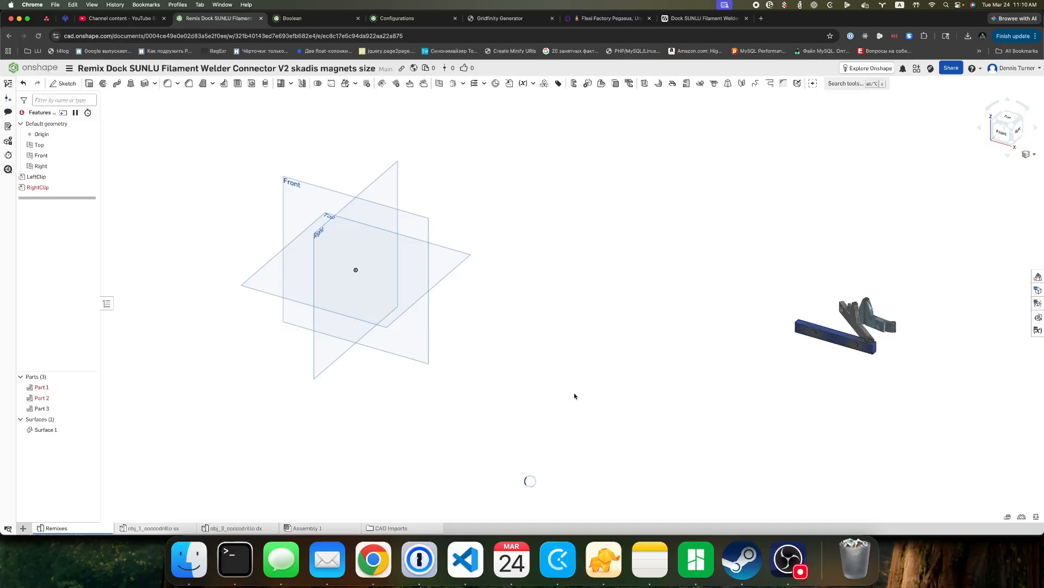
pyautogui.click(788, 559)
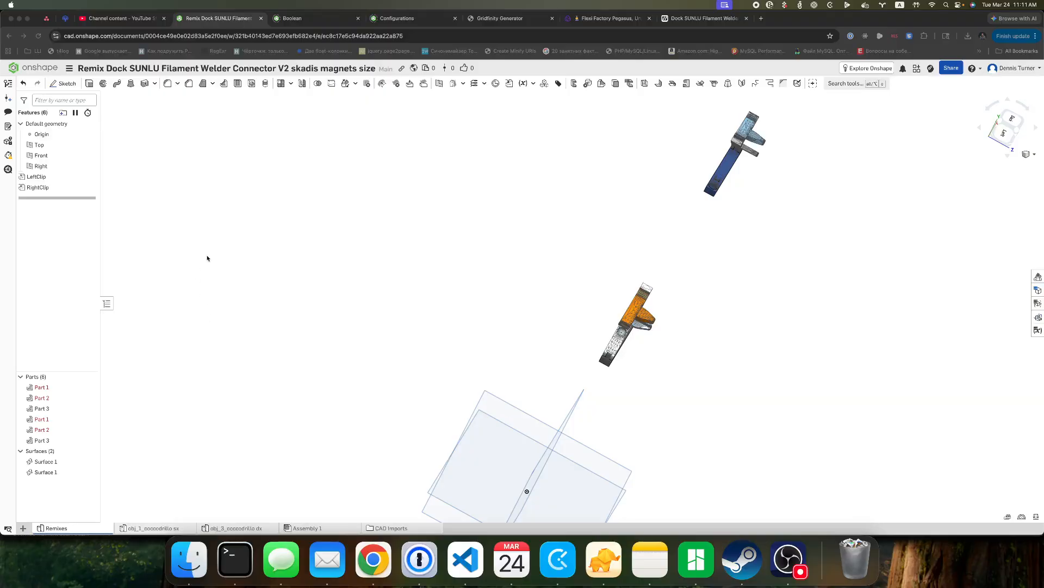
# Rename the feature derived from obj_1_coccodrillo sx as LeftClip.
pyautogui.rightClick(57, 188)
pyautogui.click(104, 196)
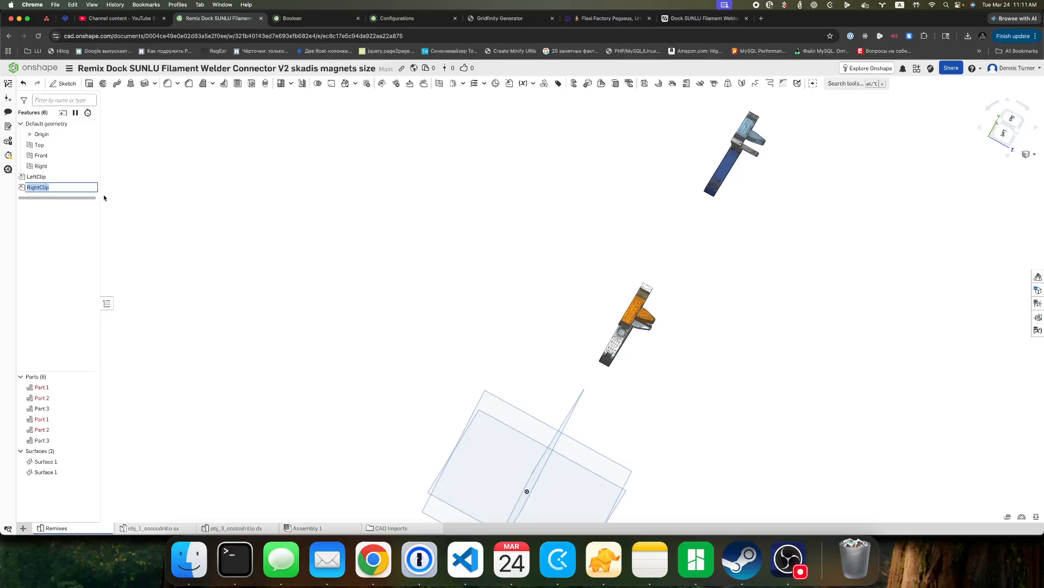
pyautogui.press('Left')
pyautogui.write('L')
pyautogui.press('Return')
# Rename the feature derived from obj_3_coccodrillo dx as RightClip.
pyautogui.click(43, 177)
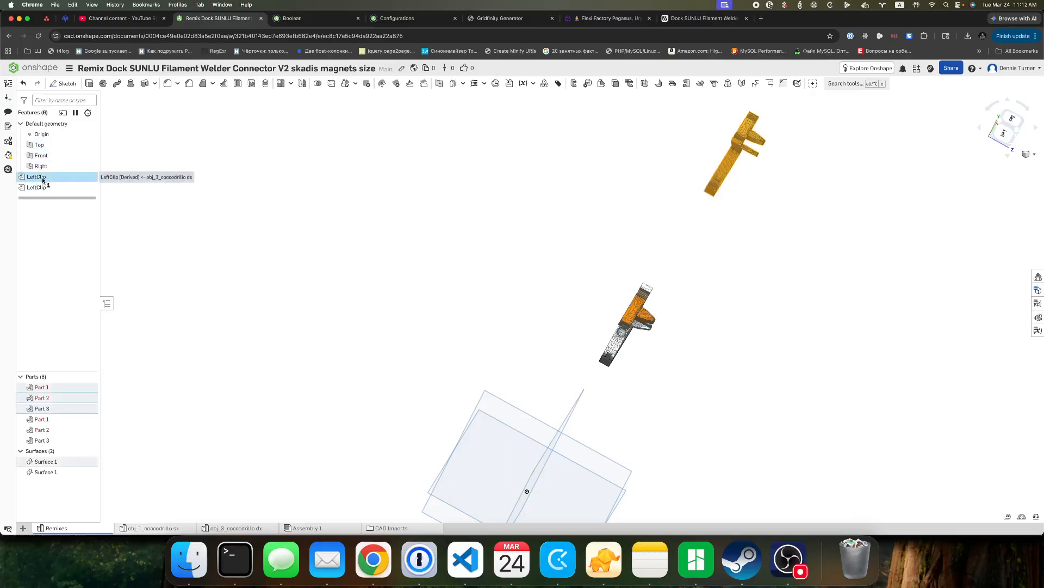
pyautogui.rightClick(43, 180)
pyautogui.click(66, 187)
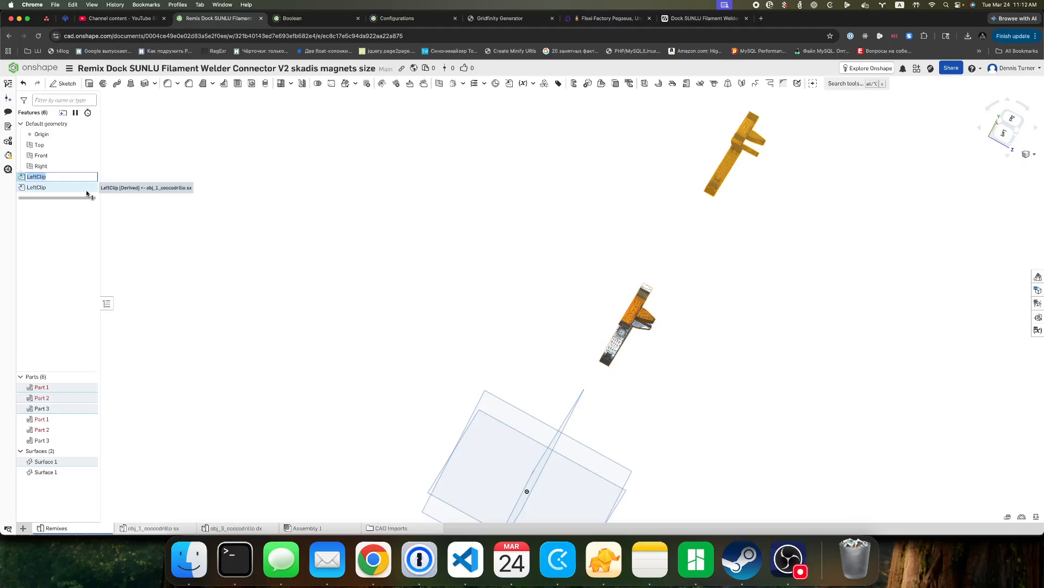
pyautogui.write('Right')
pyautogui.press('Return')
pyautogui.click(720, 341)
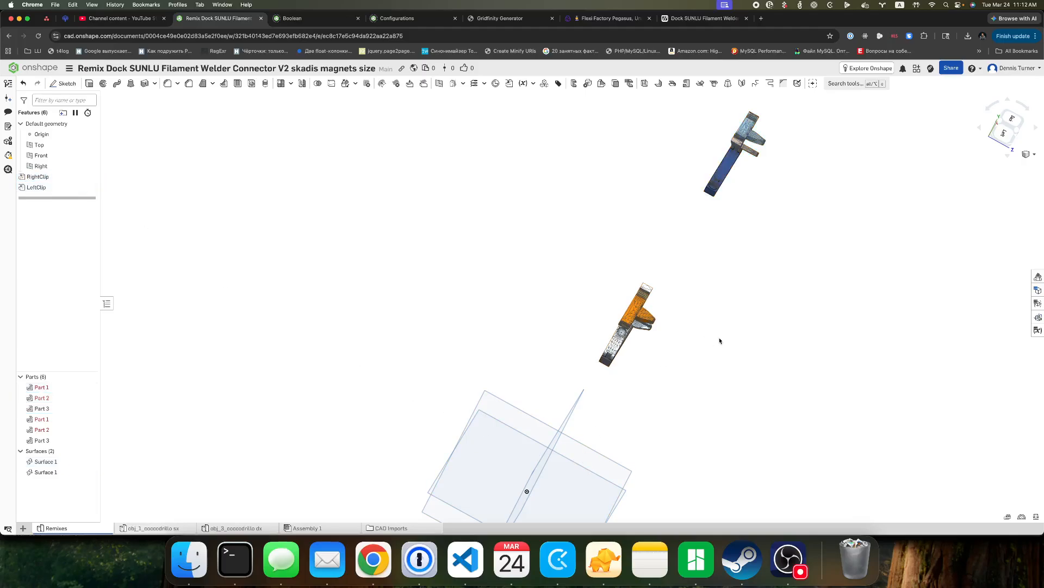
# Examine the round magnet hole at the end of the grey bar on the left clip from several angles.
pyautogui.moveTo(710, 356); pyautogui.dragTo(597, 350, button='right')
pyautogui.scroll(10, 574, 322)
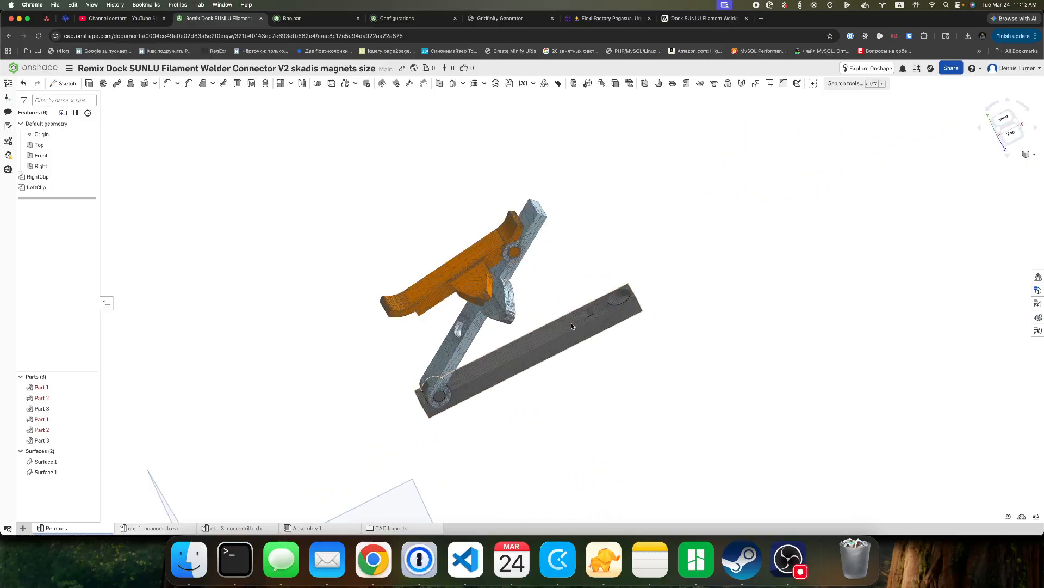
pyautogui.scroll(5, 642, 285)
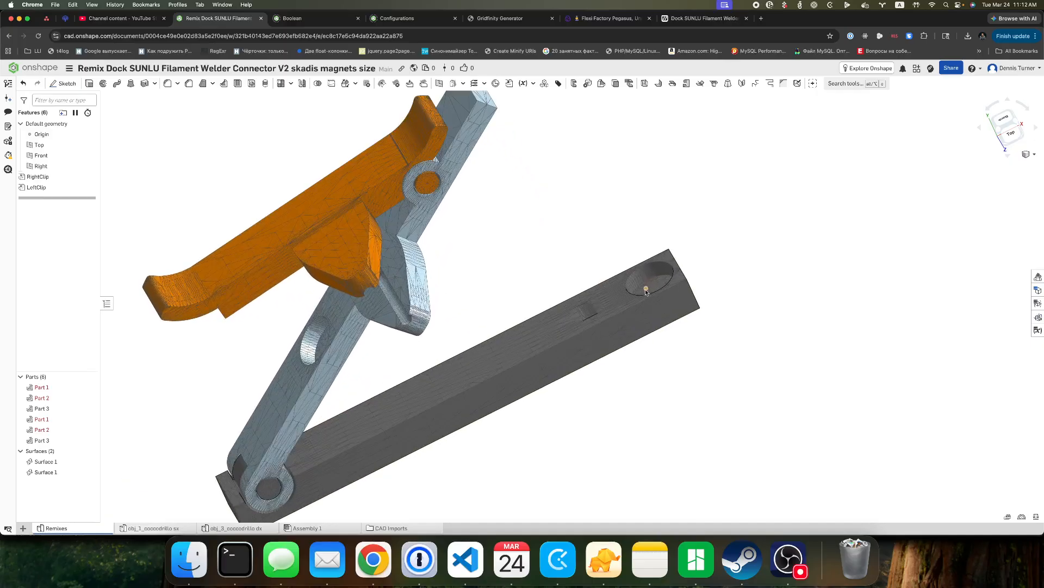
pyautogui.scroll(5, 641, 283)
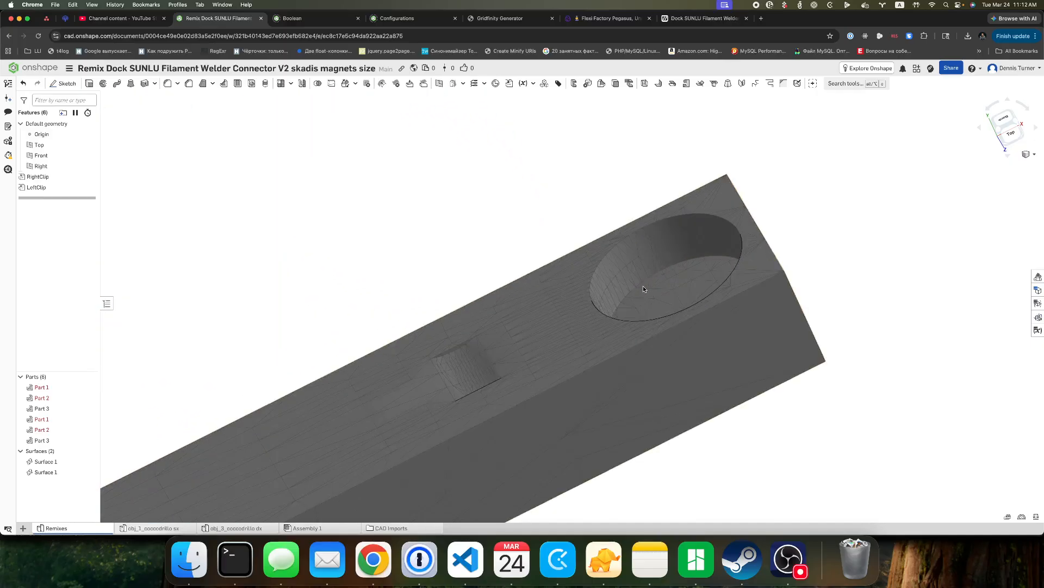
pyautogui.scroll(-3, 643, 285)
pyautogui.moveTo(753, 258); pyautogui.dragTo(700, 388, button='right')
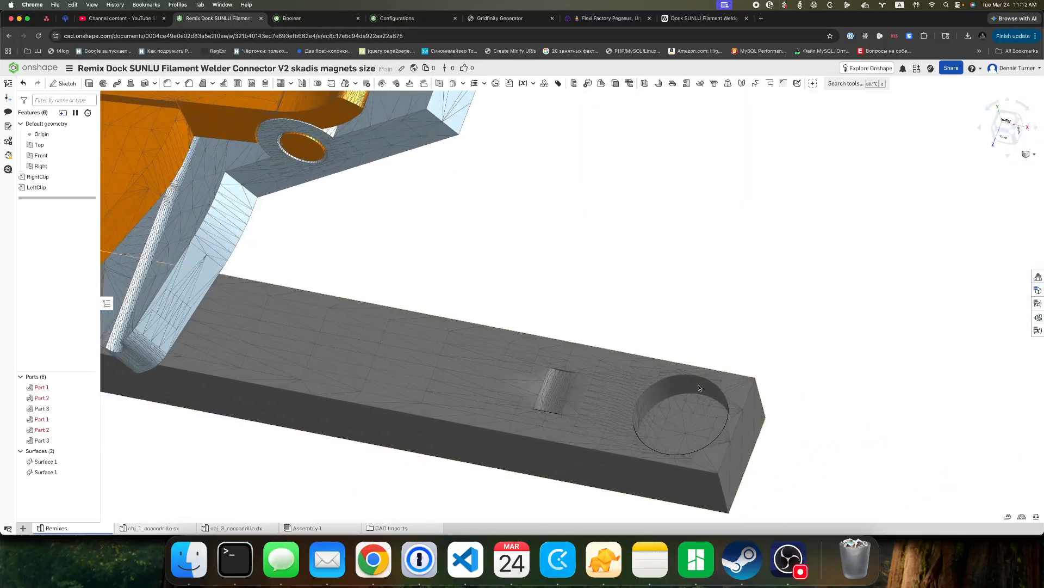
pyautogui.scroll(-10, 697, 411)
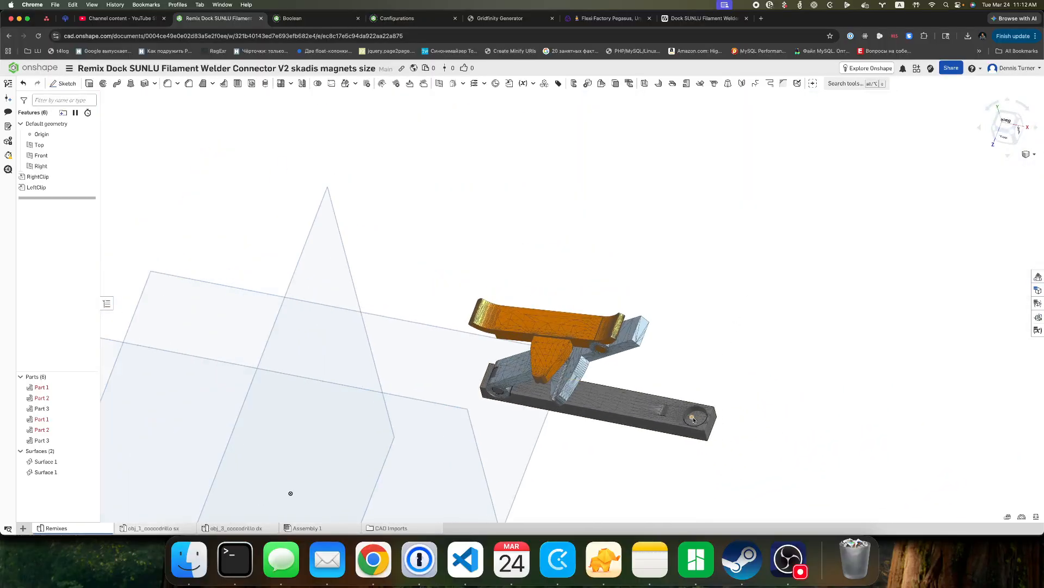
pyautogui.moveTo(767, 430); pyautogui.dragTo(774, 449, button='right')
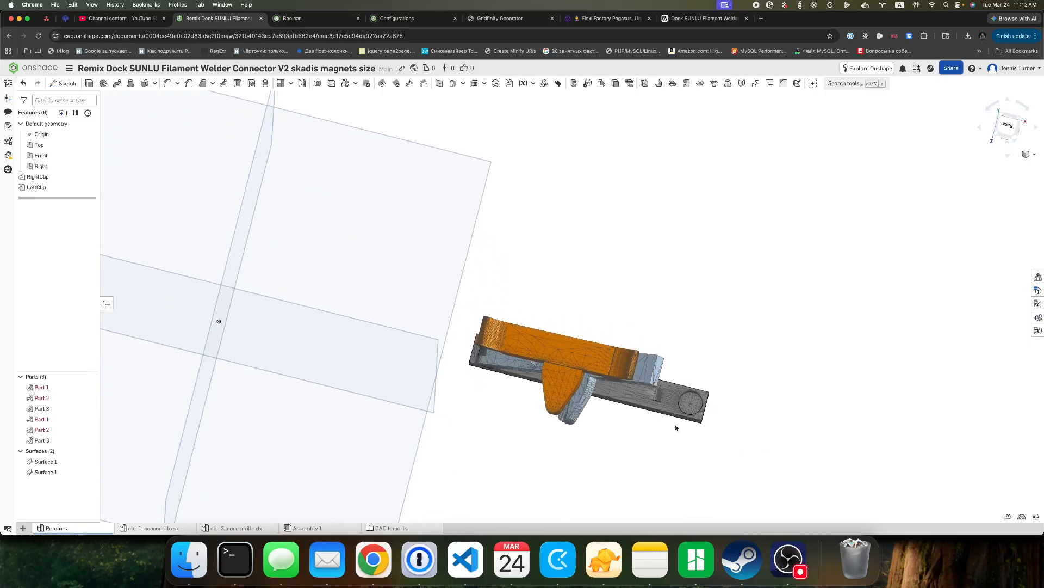
pyautogui.scroll(5, 709, 408)
pyautogui.scroll(5, 709, 408)
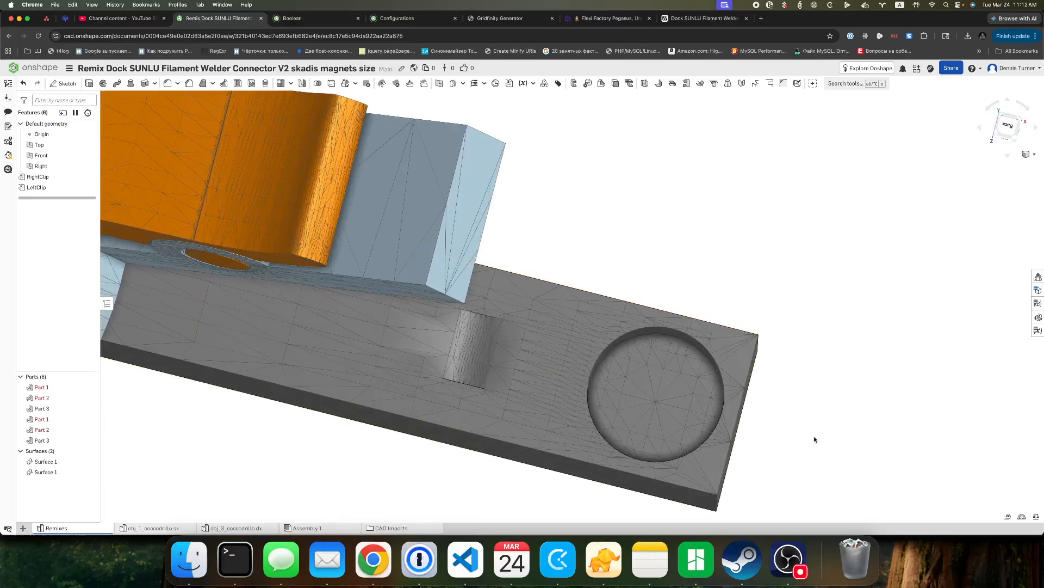
pyautogui.moveTo(815, 433); pyautogui.dragTo(746, 299, button='middle')
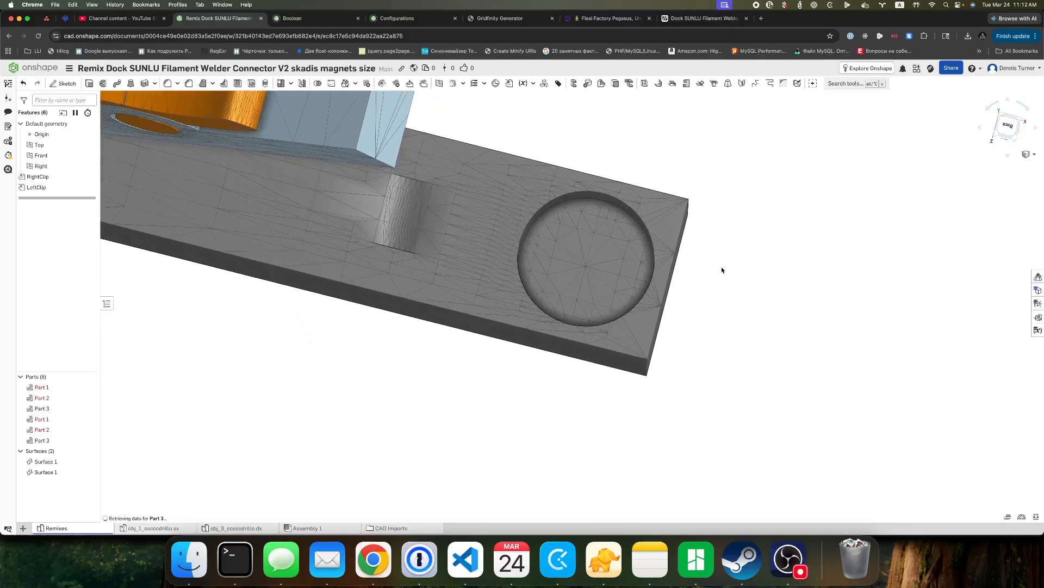
pyautogui.scroll(-5, 736, 292)
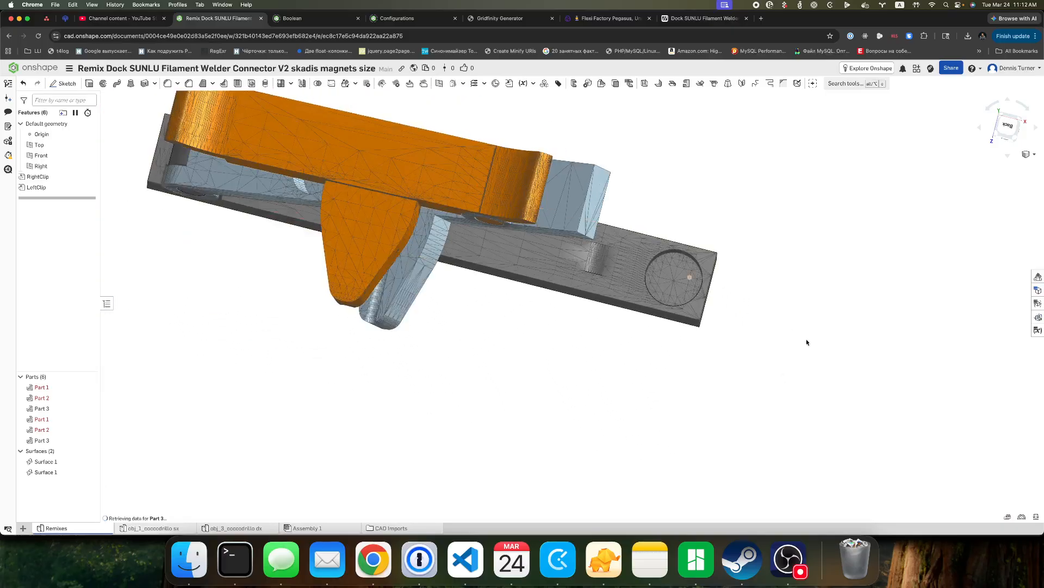
pyautogui.scroll(5, 755, 236)
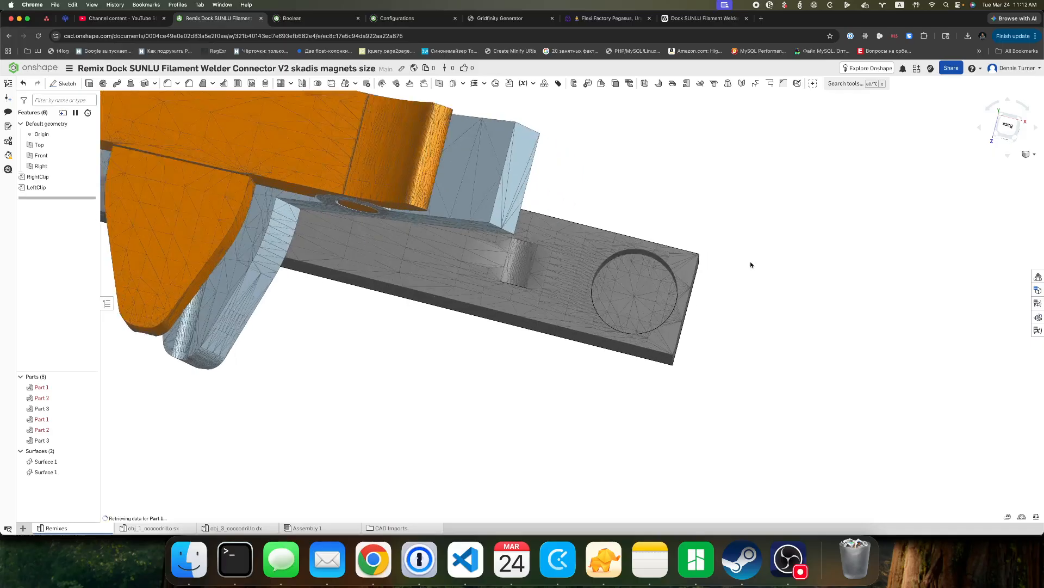
pyautogui.scroll(1, 746, 264)
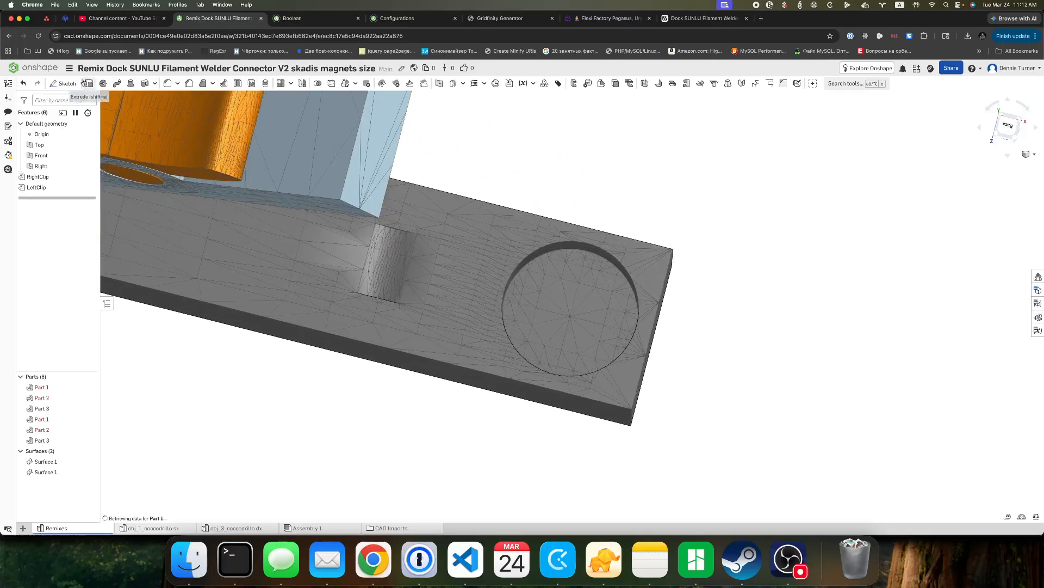
pyautogui.scroll(2, 622, 199)
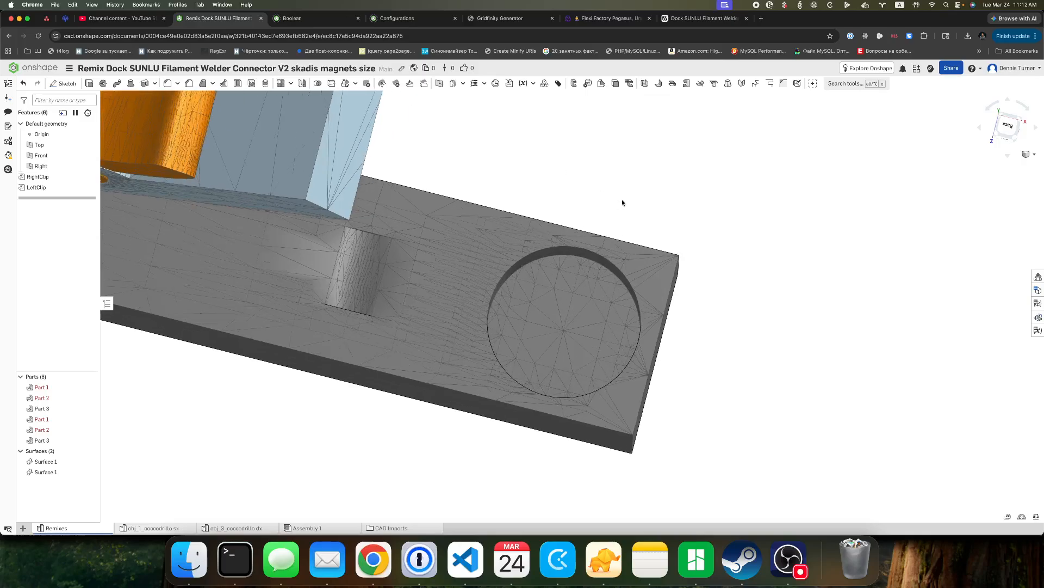
pyautogui.moveTo(646, 222)
pyautogui.mouseDown(button='right')
pyautogui.moveTo(648, 231)
pyautogui.moveTo(620, 217)
pyautogui.moveTo(624, 207)
pyautogui.moveTo(650, 227)
pyautogui.mouseUp(button='right')
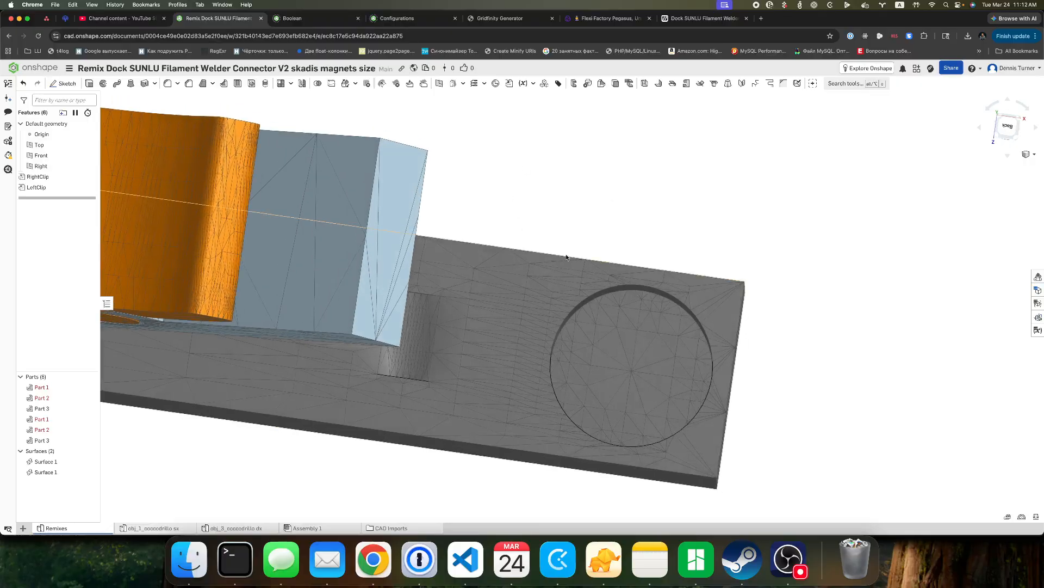
# Create a three-point plane from mesh points on the floor of the round magnet hole and name it Hole1Surface.
pyautogui.click(439, 83)
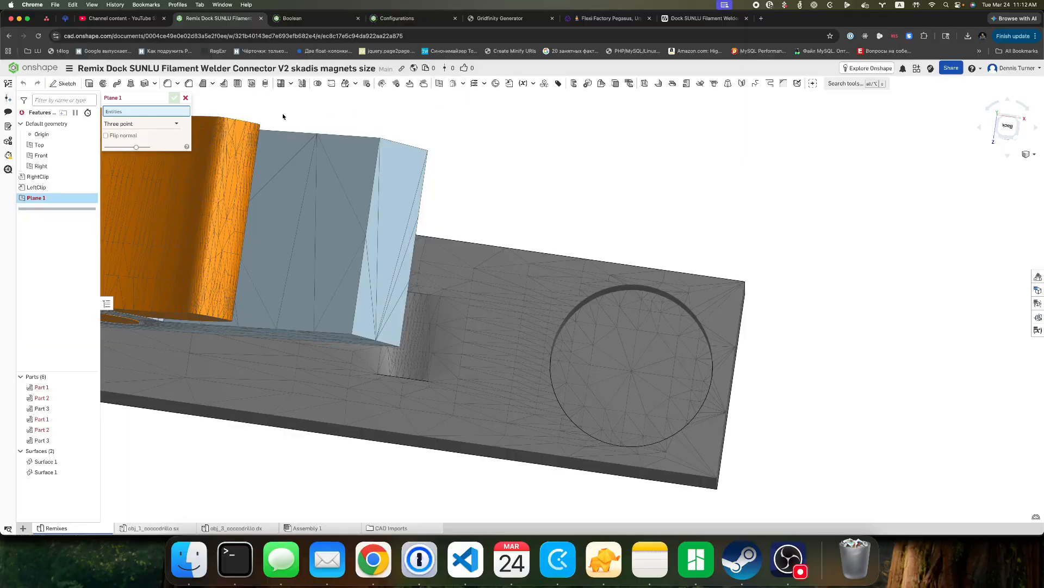
pyautogui.click(616, 327)
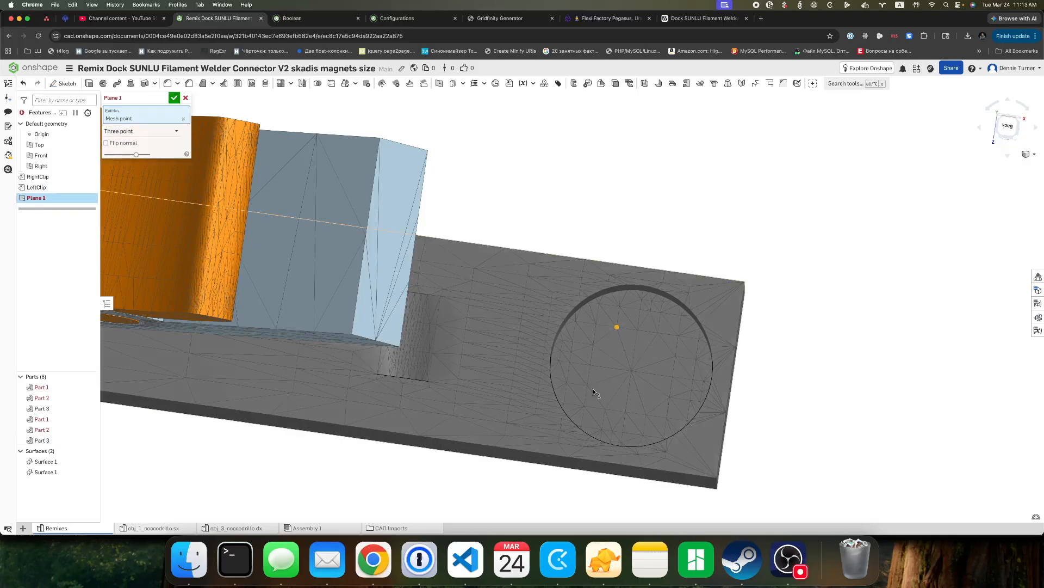
pyautogui.click(587, 385)
pyautogui.click(672, 377)
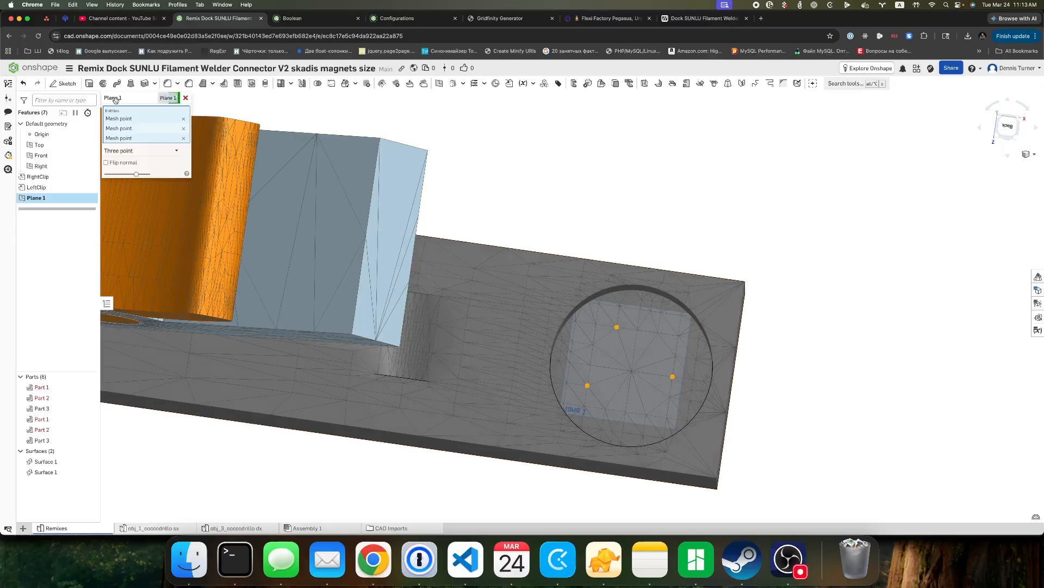
pyautogui.click(162, 99)
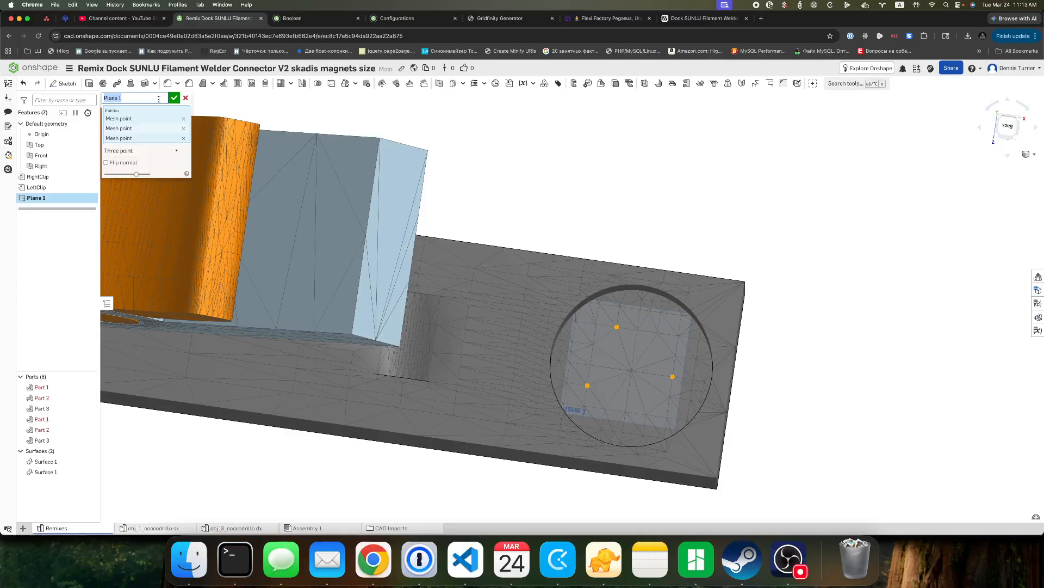
pyautogui.write('Hole1Surface')
pyautogui.click(174, 98)
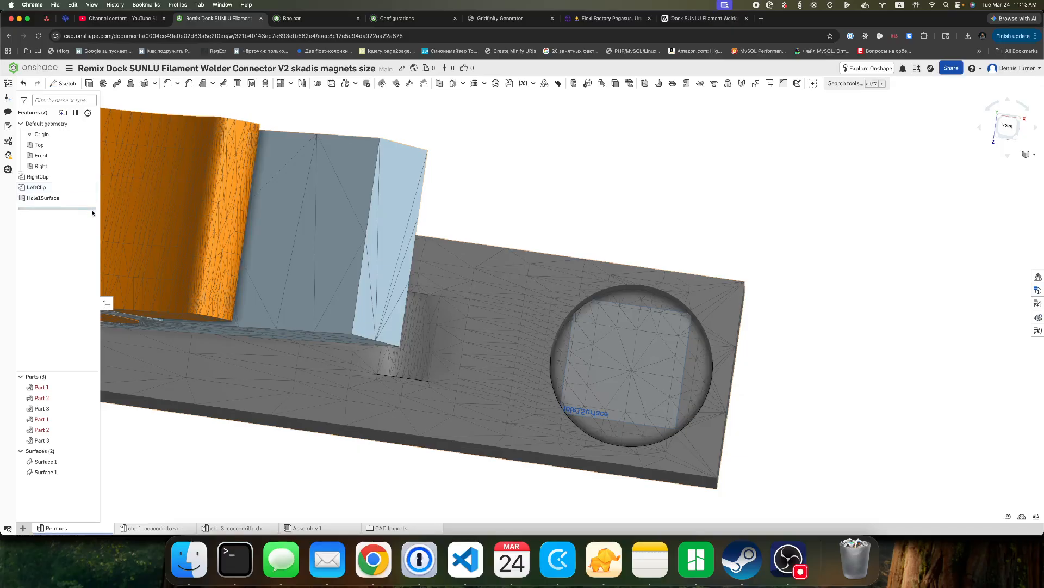
# Add a feature folder named LeftClip directly above the LeftClip derived feature.
pyautogui.scroll(3, 596, 238)
pyautogui.scroll(-10, 598, 237)
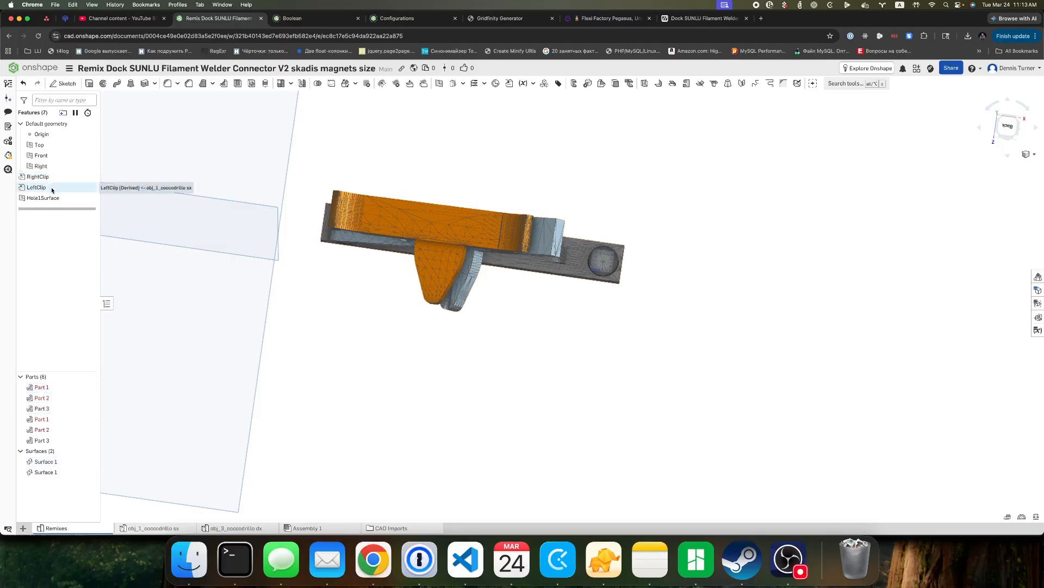
pyautogui.click(52, 190)
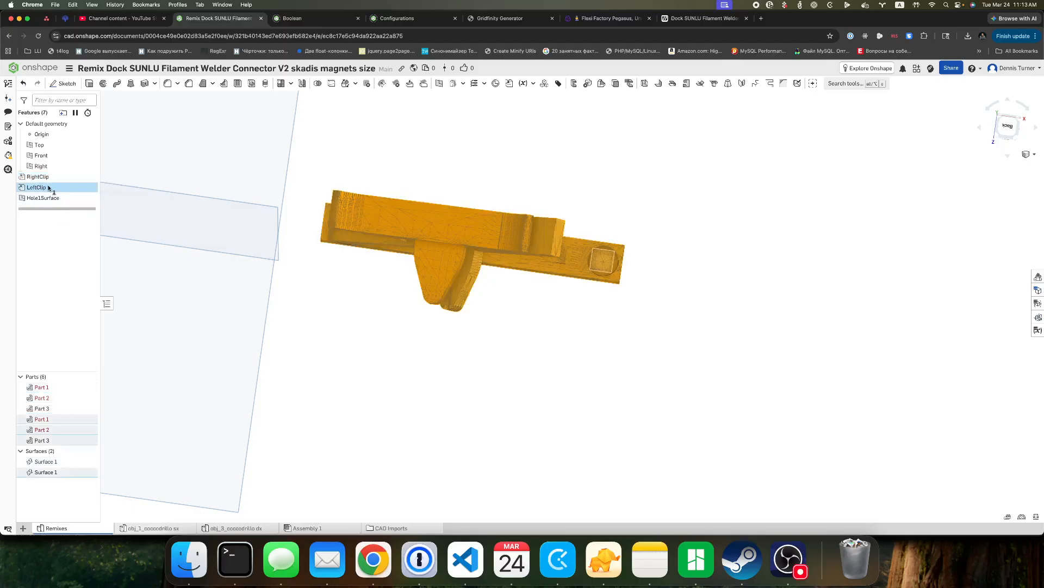
pyautogui.click(63, 113)
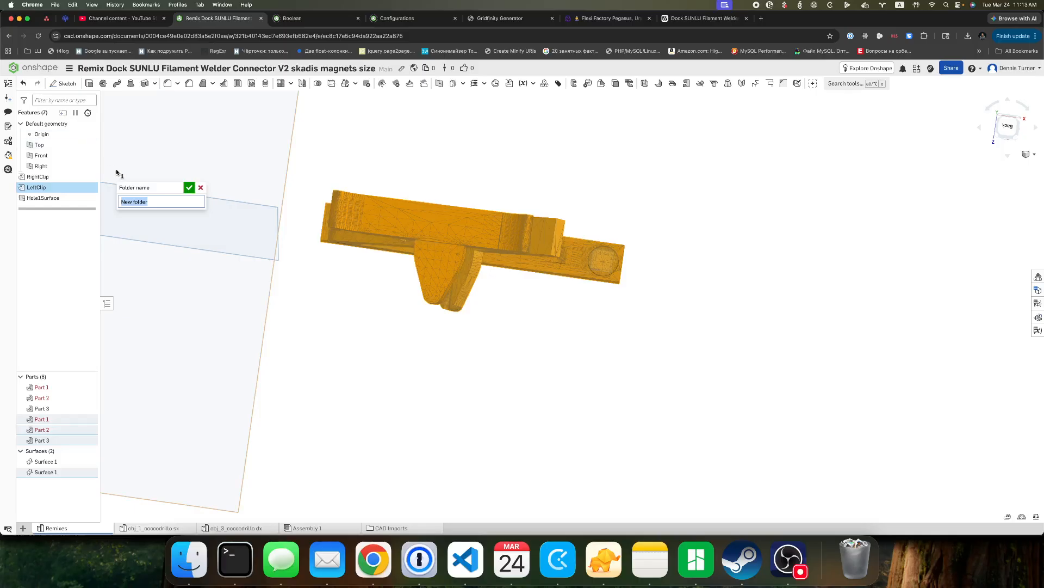
pyautogui.write('LeftClip')
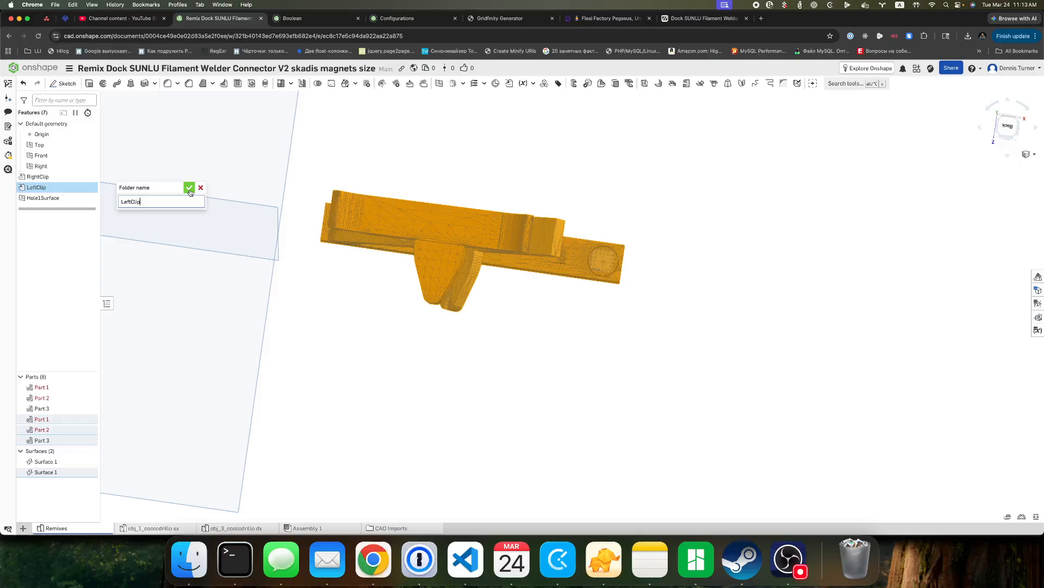
pyautogui.click(189, 187)
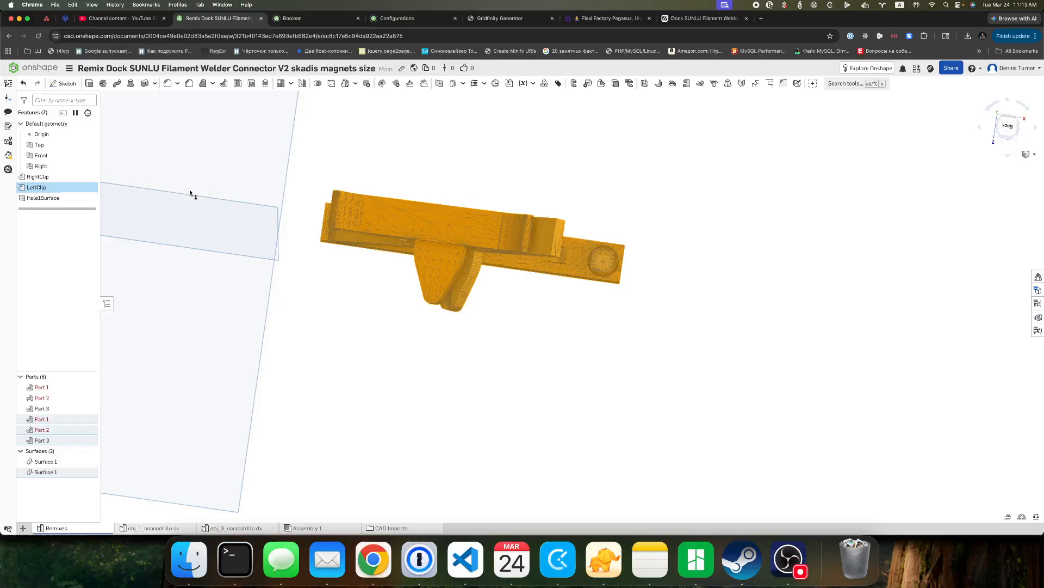
# Move the LeftClip derived feature and the Hole1Surface plane into the LeftClip folder and expand it.
pyautogui.moveTo(31, 203); pyautogui.dragTo(31, 205)
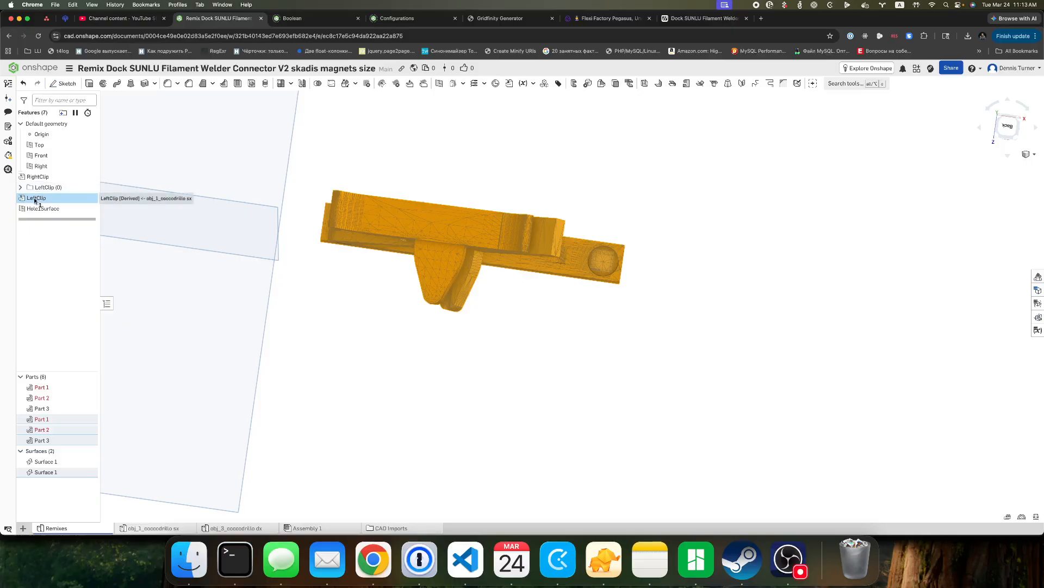
pyautogui.moveTo(33, 198); pyautogui.dragTo(55, 188)
pyautogui.click(21, 188)
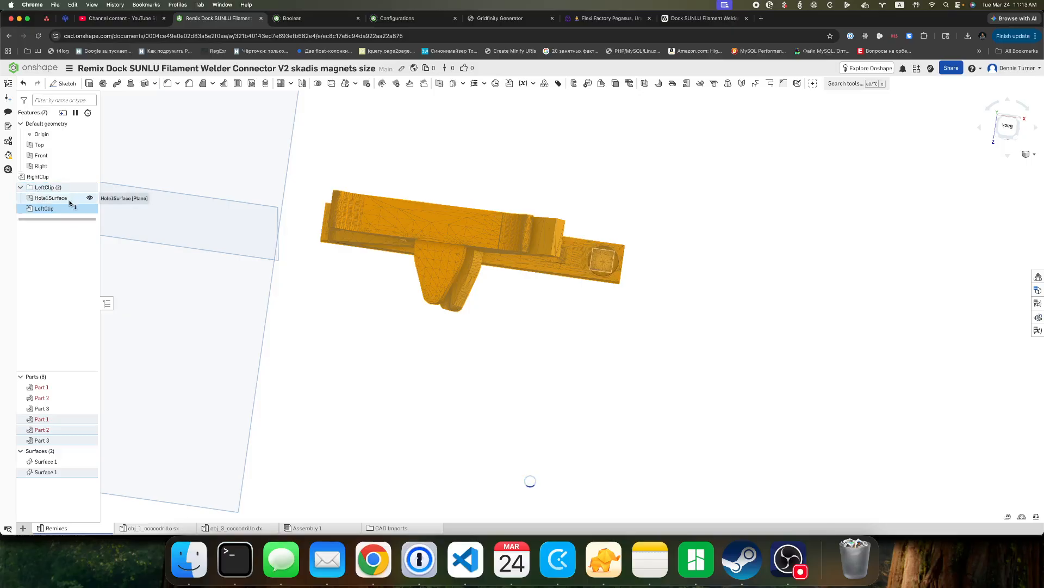
# Start a new sketch on the Hole1Surface plane at the floor of the left clip's magnet hole.
pyautogui.keyDown('shift'); pyautogui.click(64, 199); pyautogui.keyUp('shift')
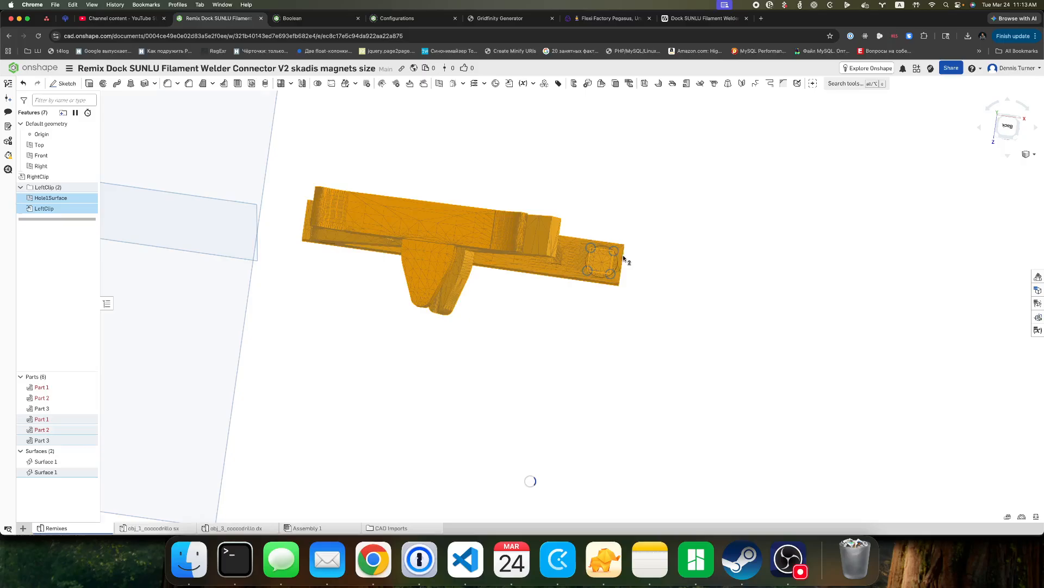
pyautogui.scroll(5, 603, 258)
pyautogui.click(39, 209)
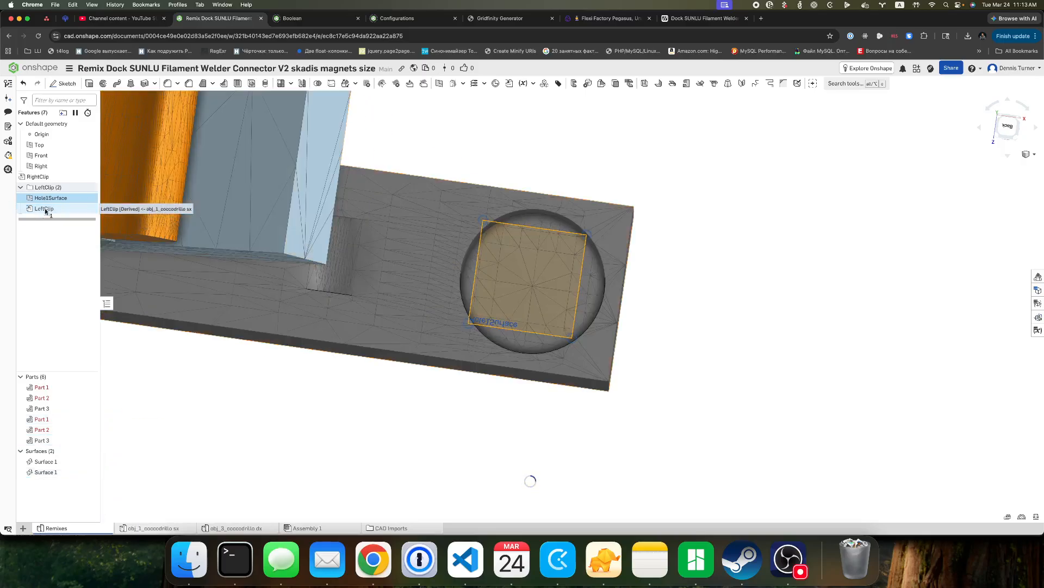
pyautogui.scroll(5, 533, 244)
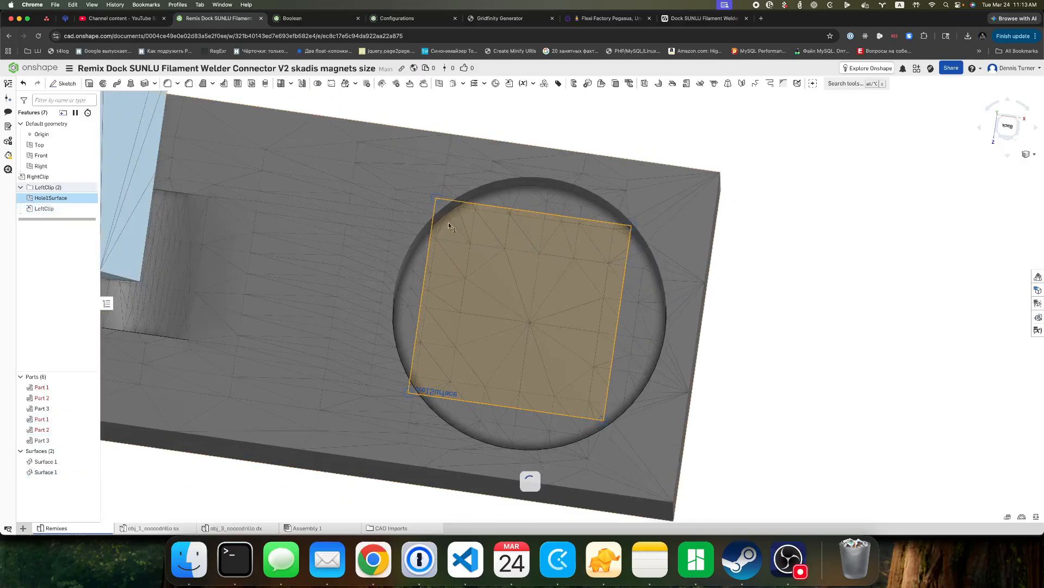
pyautogui.click(67, 85)
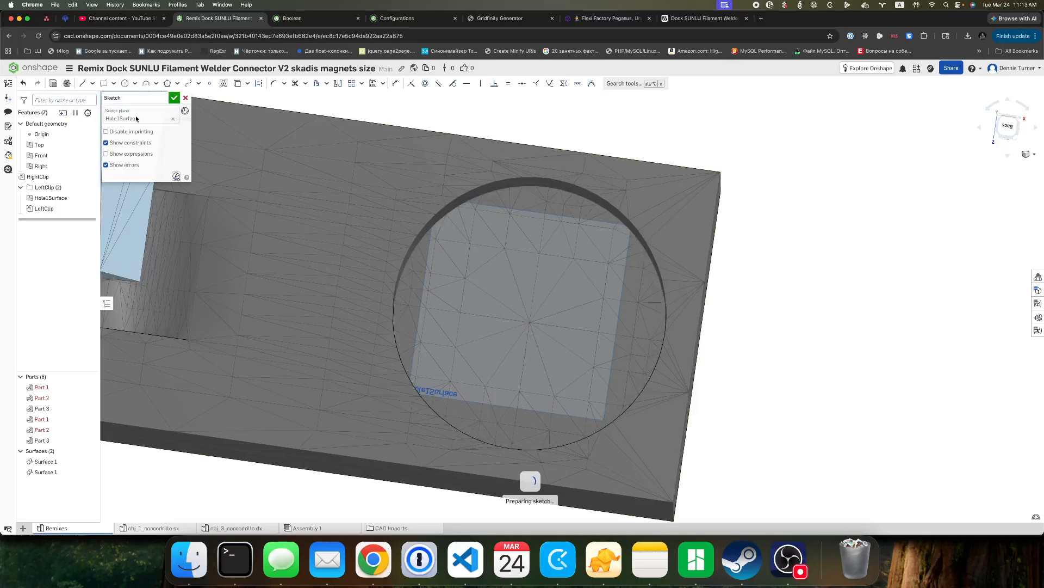
pyautogui.click(125, 85)
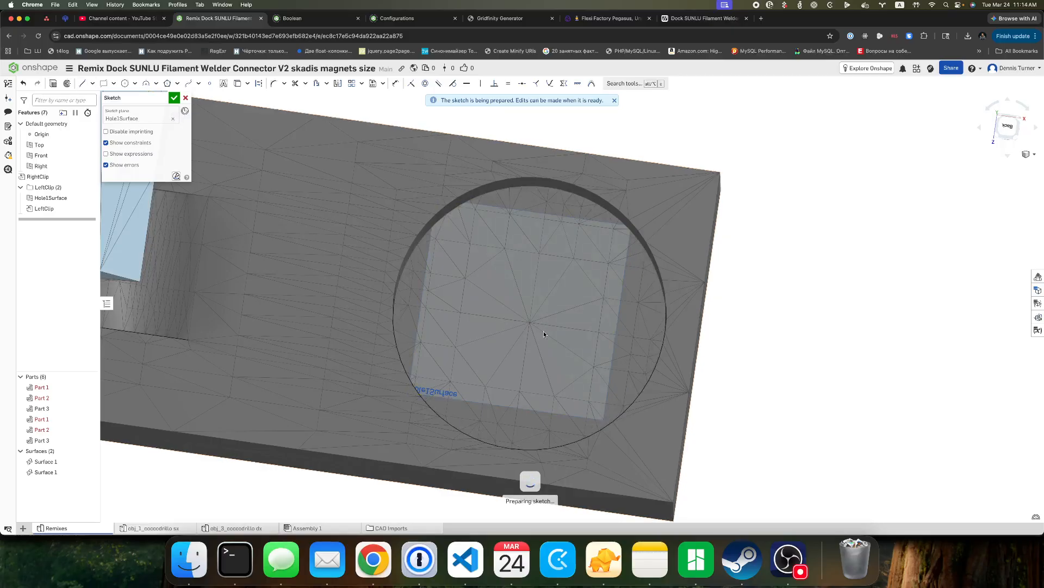
pyautogui.scroll(3, 510, 331)
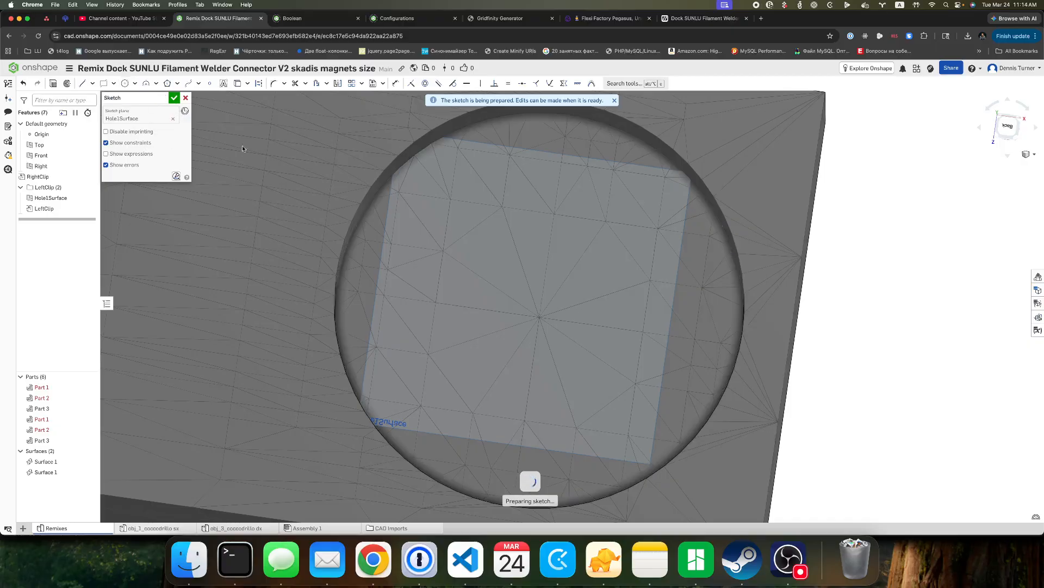
pyautogui.click(540, 317)
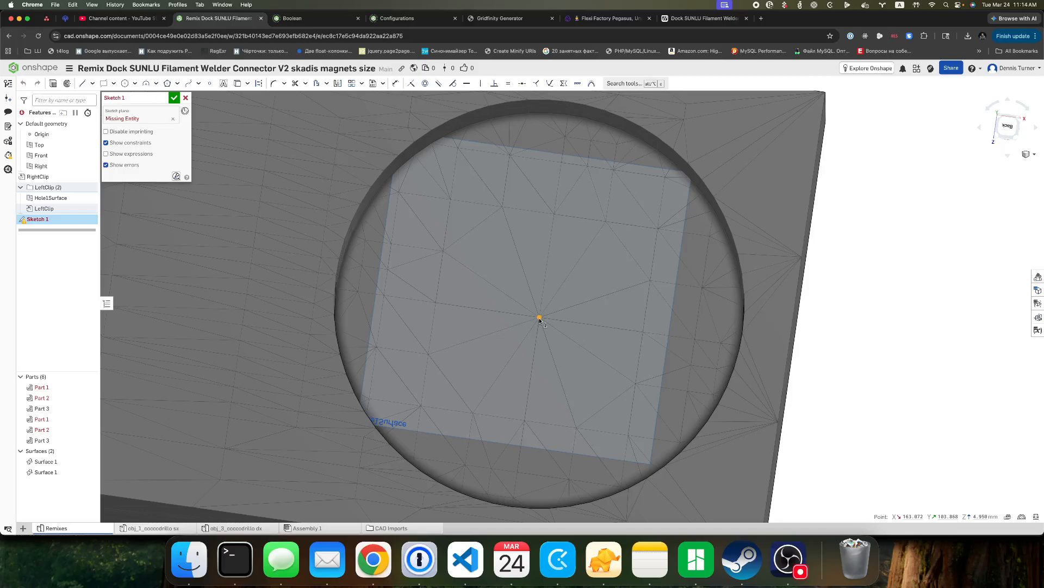
pyautogui.click(60, 199)
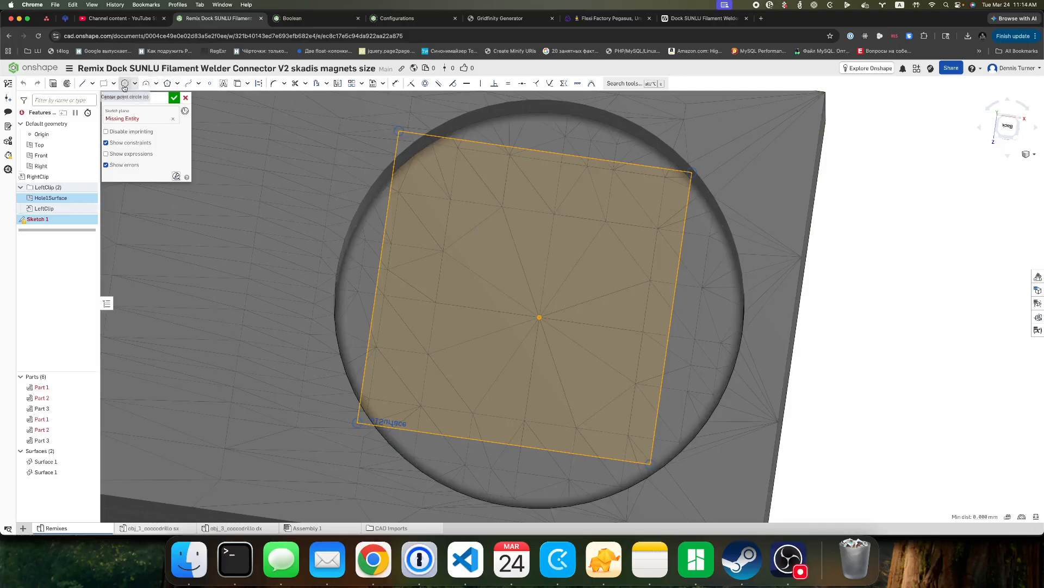
pyautogui.click(140, 119)
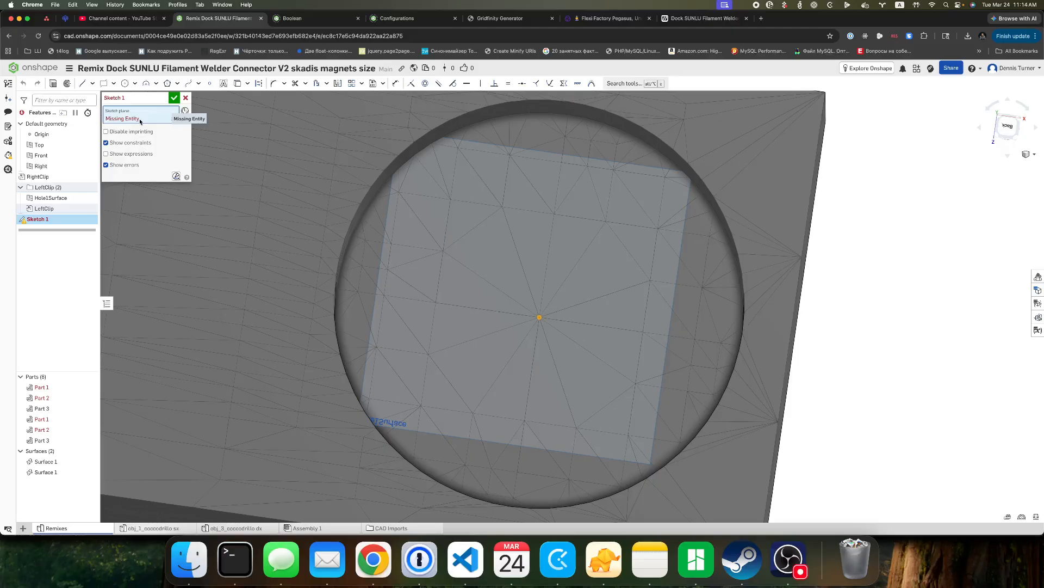
pyautogui.click(57, 199)
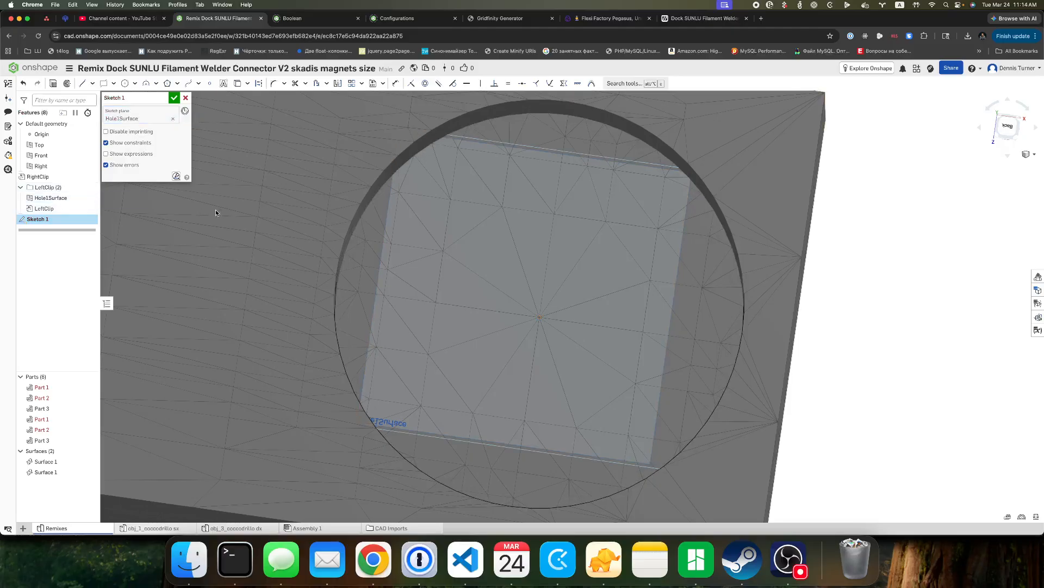
# Project the mesh vertex at the centre of the magnet hole's floor into the sketch with Use (Project/Convert).
pyautogui.click(126, 85)
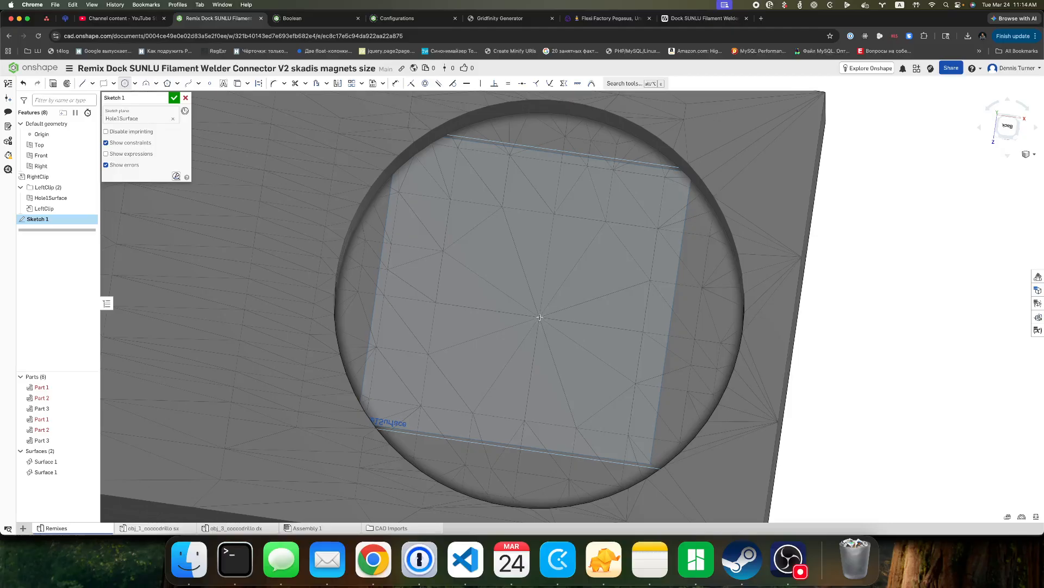
pyautogui.click(126, 86)
pyautogui.click(238, 85)
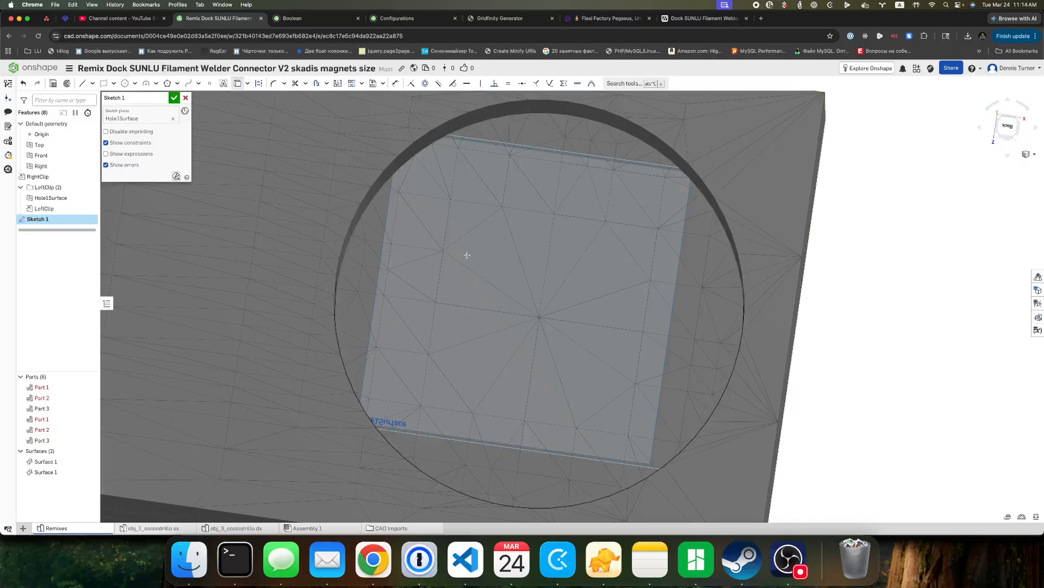
pyautogui.click(537, 315)
# Draw a circle smaller than the magnet hole, centred on the projected point, and accept the sketch.
pyautogui.click(125, 85)
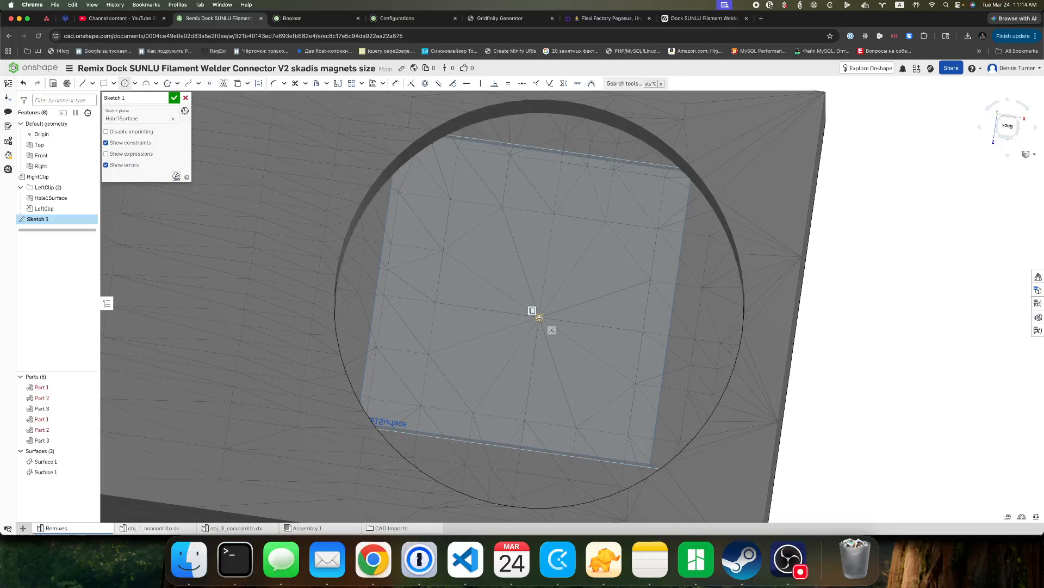
pyautogui.click(540, 318)
pyautogui.click(569, 166)
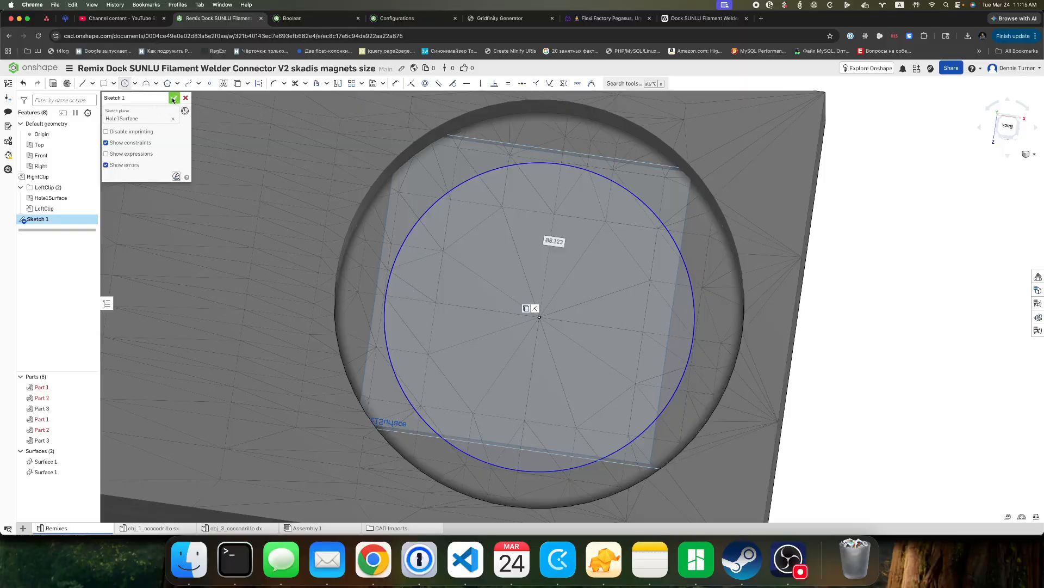
pyautogui.click(173, 99)
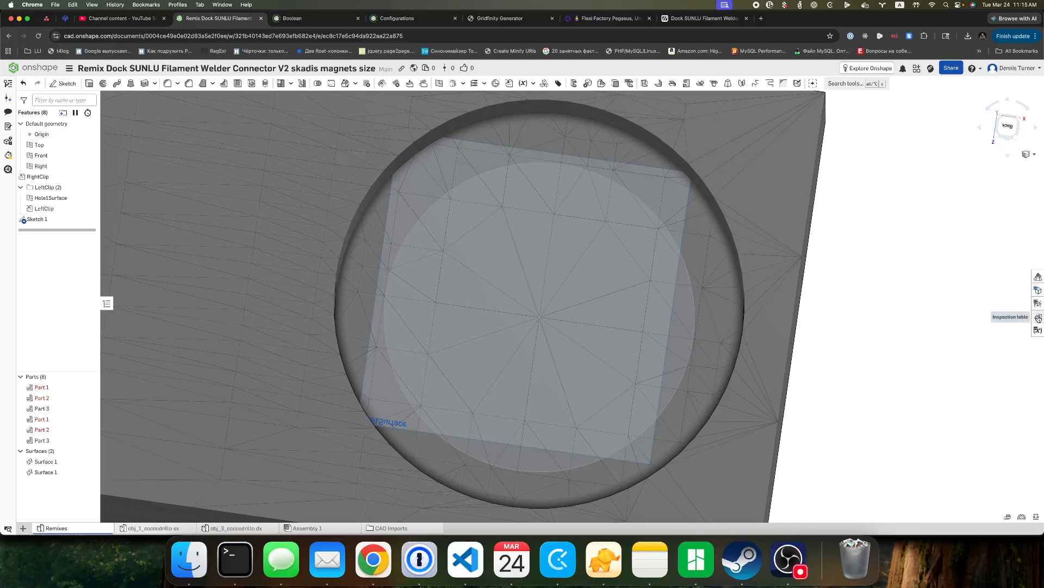
# Add a Length variable named holeDiameter with a value of 6 mm to the Remixes variable table.
pyautogui.click(1038, 330)
pyautogui.click(693, 140)
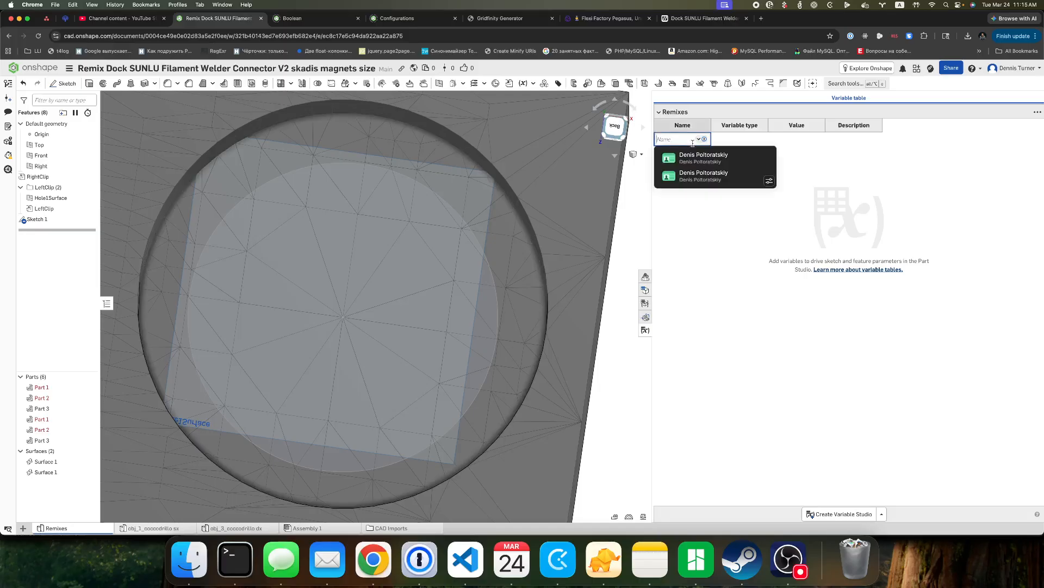
pyautogui.write('holeD')
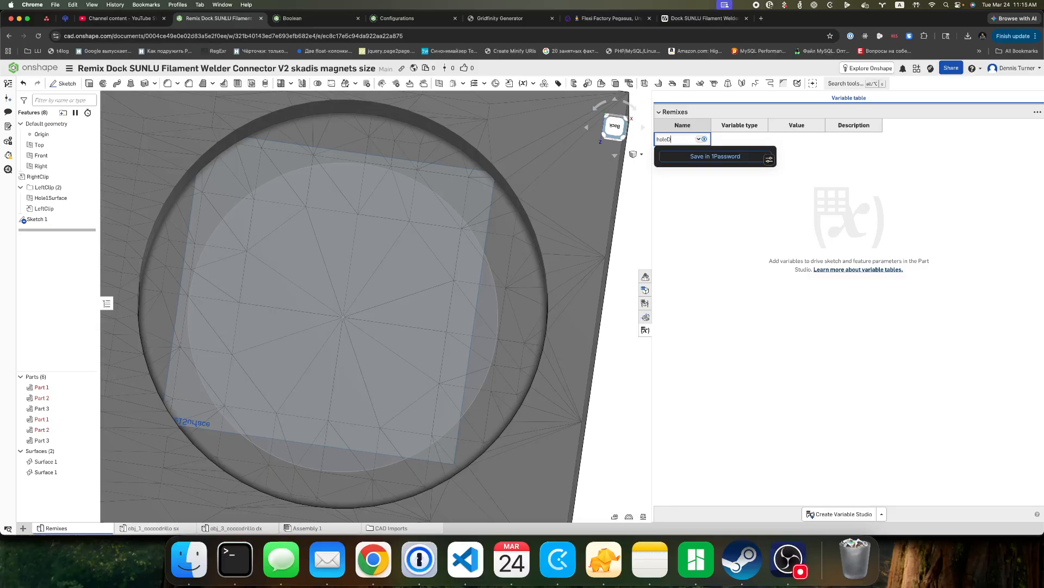
pyautogui.write('iameter')
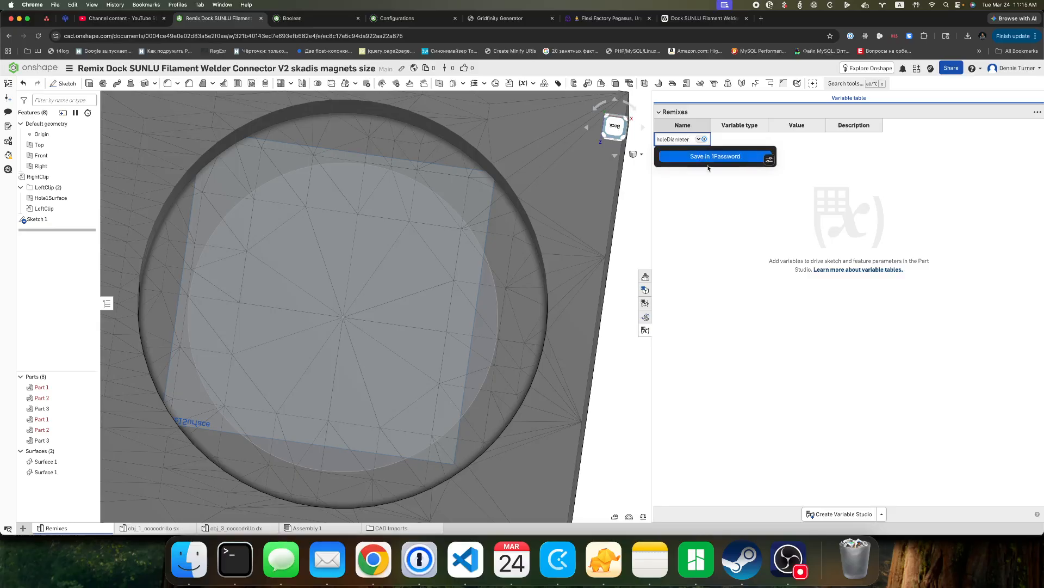
pyautogui.press('Return')
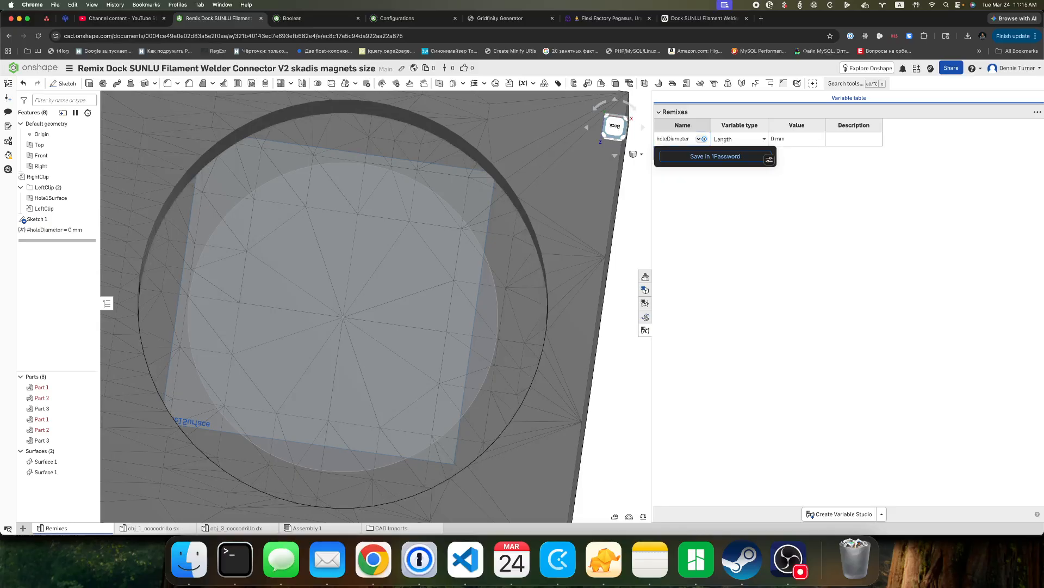
pyautogui.click(802, 140)
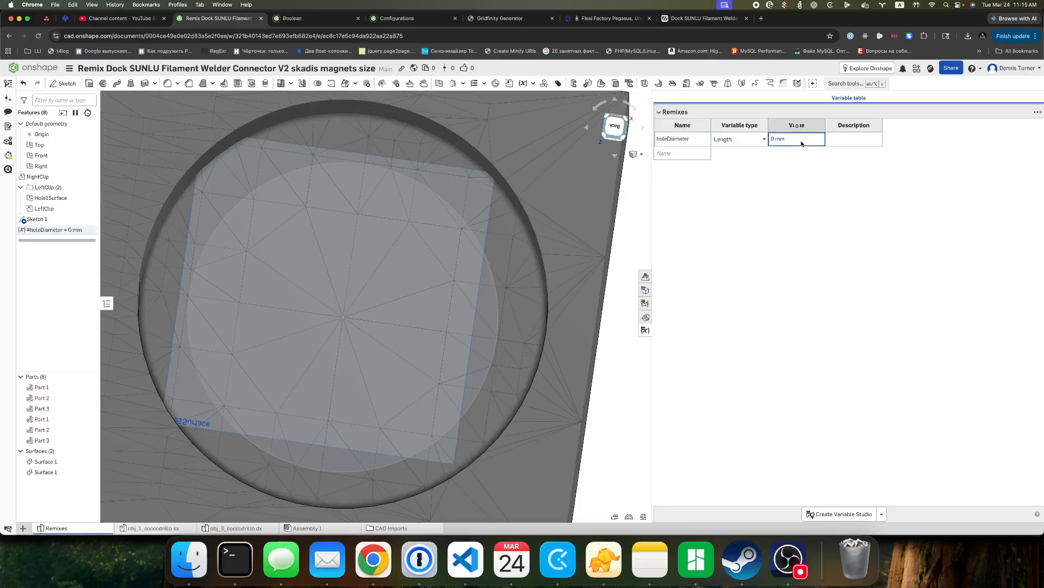
pyautogui.click(803, 140)
pyautogui.write('6')
pyautogui.press('Return')
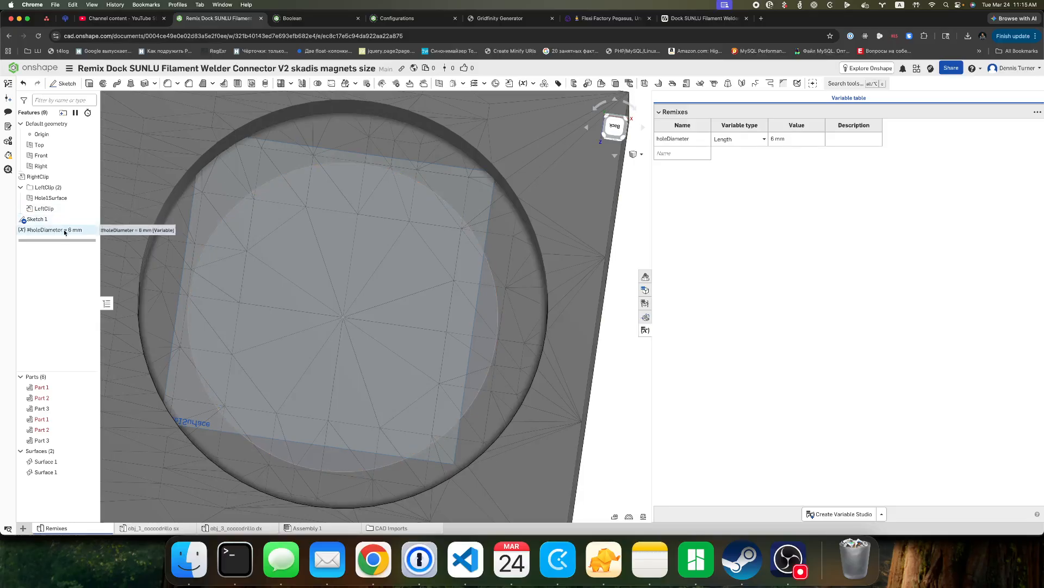
# Move the holeDiameter variable above the RightClip feature and Sketch 1 into the LeftClip folder.
pyautogui.moveTo(63, 233); pyautogui.dragTo(55, 175)
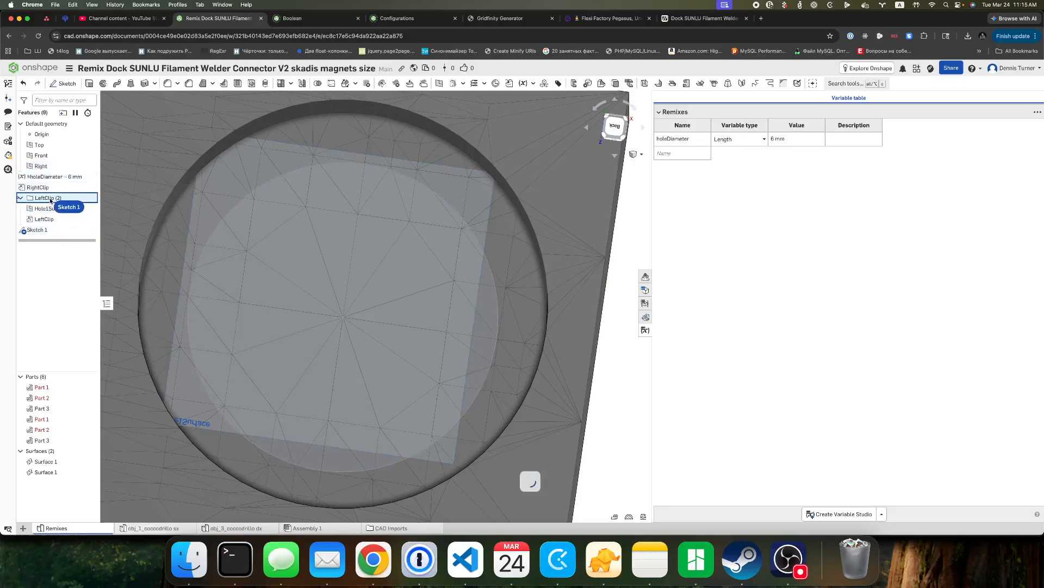
pyautogui.moveTo(37, 229); pyautogui.dragTo(49, 201)
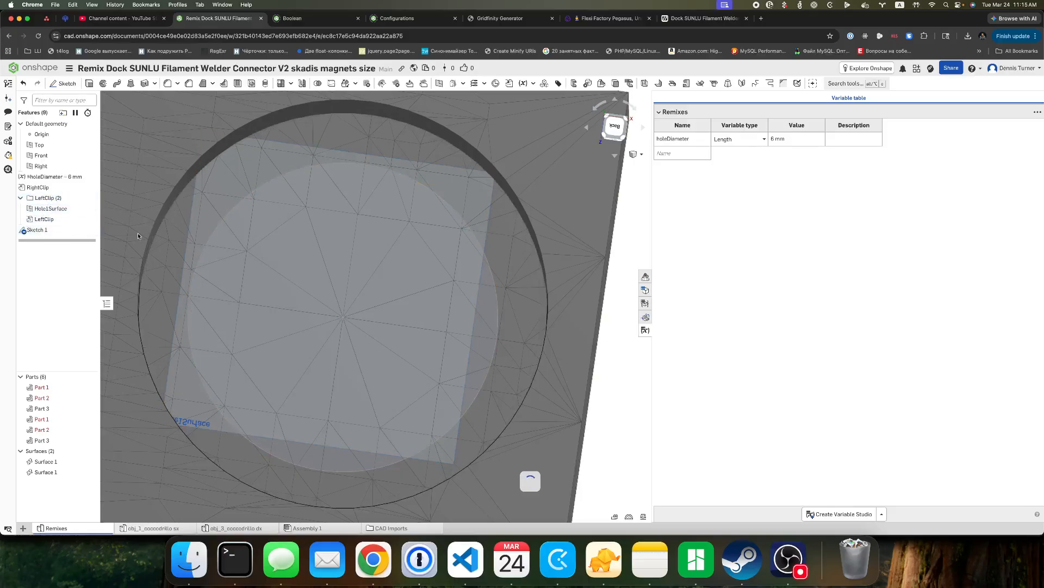
pyautogui.click(645, 330)
pyautogui.moveTo(40, 230); pyautogui.dragTo(60, 201)
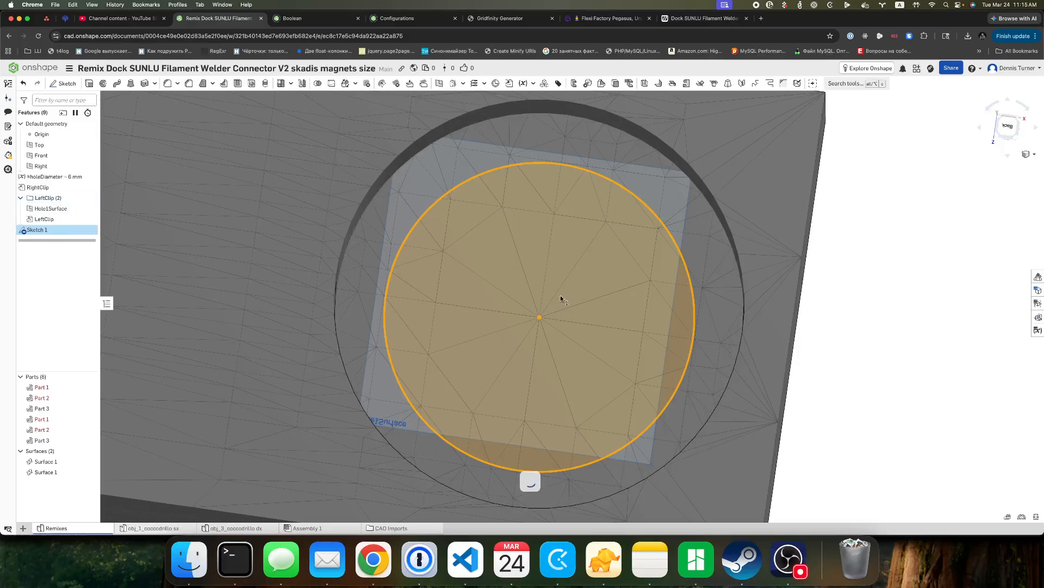
# Edit Sketch 1 and dimension the circle's diameter with the holeDiameter variable.
pyautogui.doubleClick(87, 230)
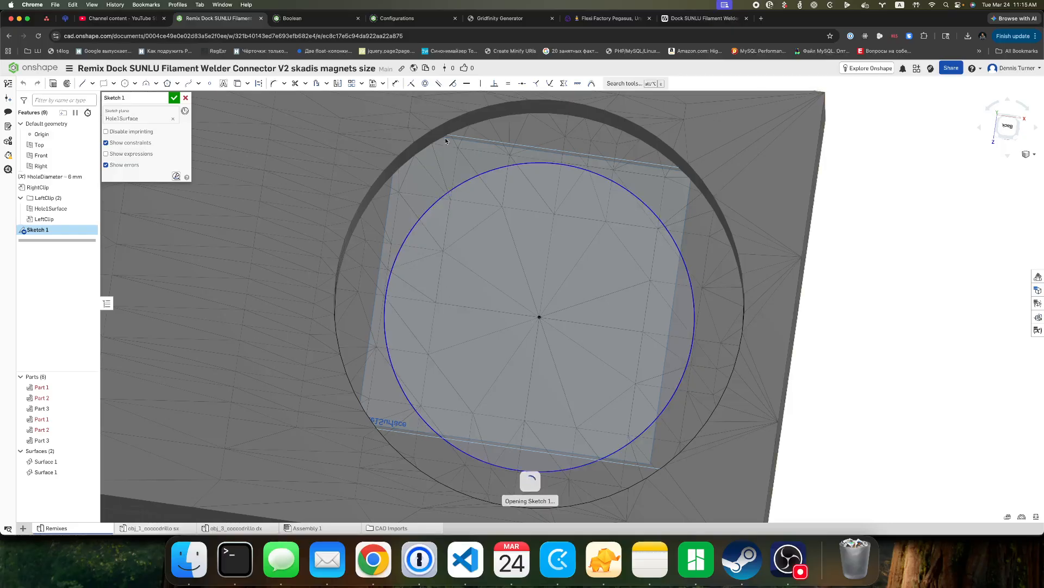
pyautogui.click(395, 83)
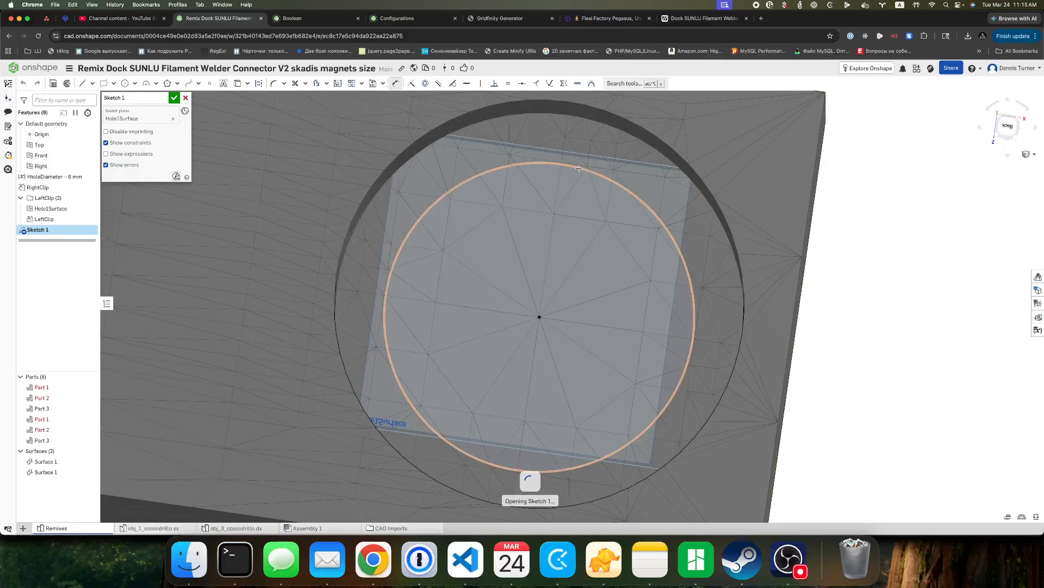
pyautogui.click(579, 167)
pyautogui.click(546, 279)
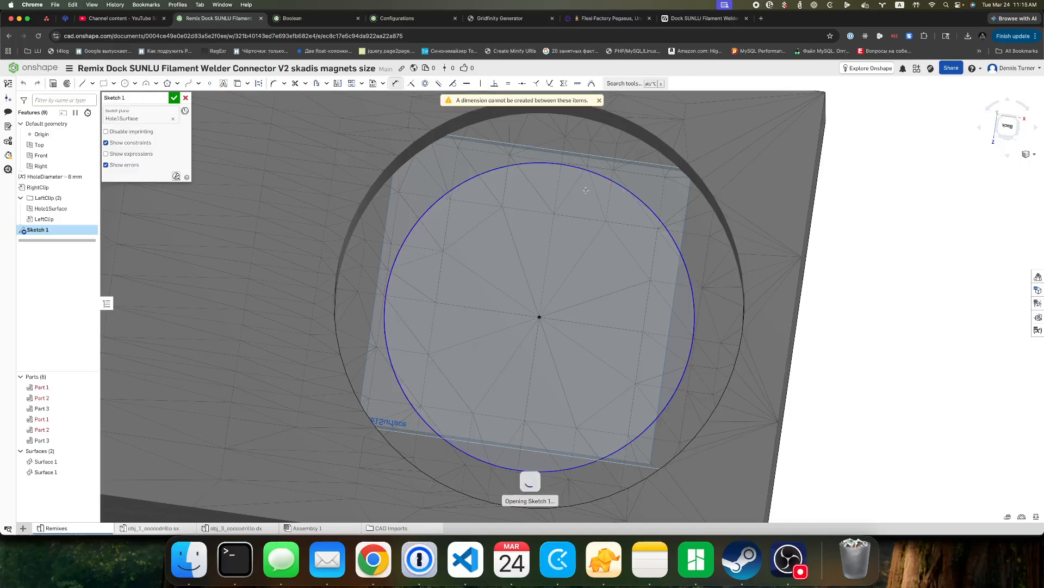
pyautogui.click(580, 167)
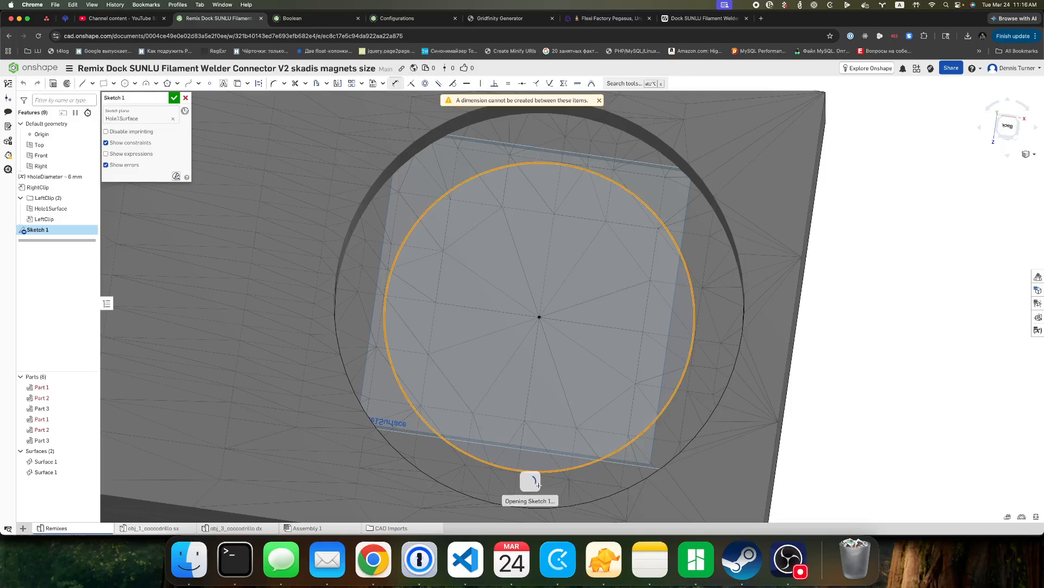
pyautogui.scroll(-10, 560, 314)
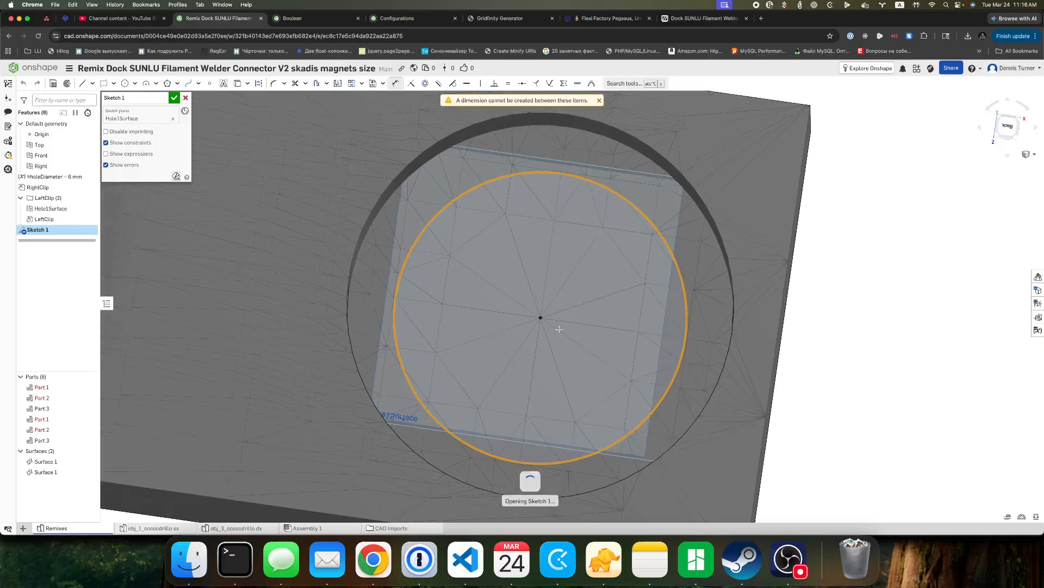
pyautogui.scroll(-3, 544, 323)
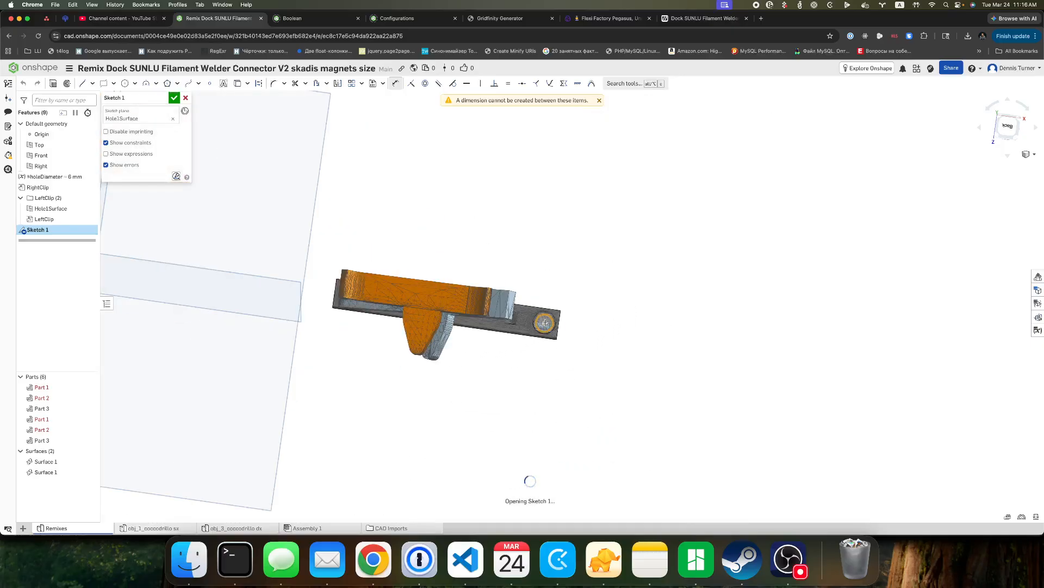
pyautogui.scroll(10, 544, 323)
pyautogui.scroll(6, 544, 322)
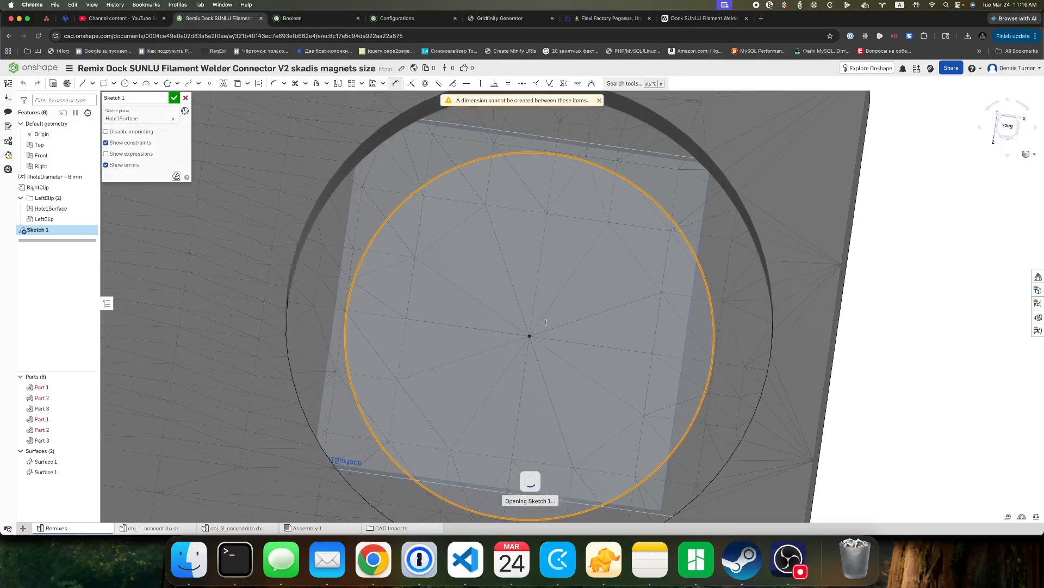
pyautogui.click(599, 101)
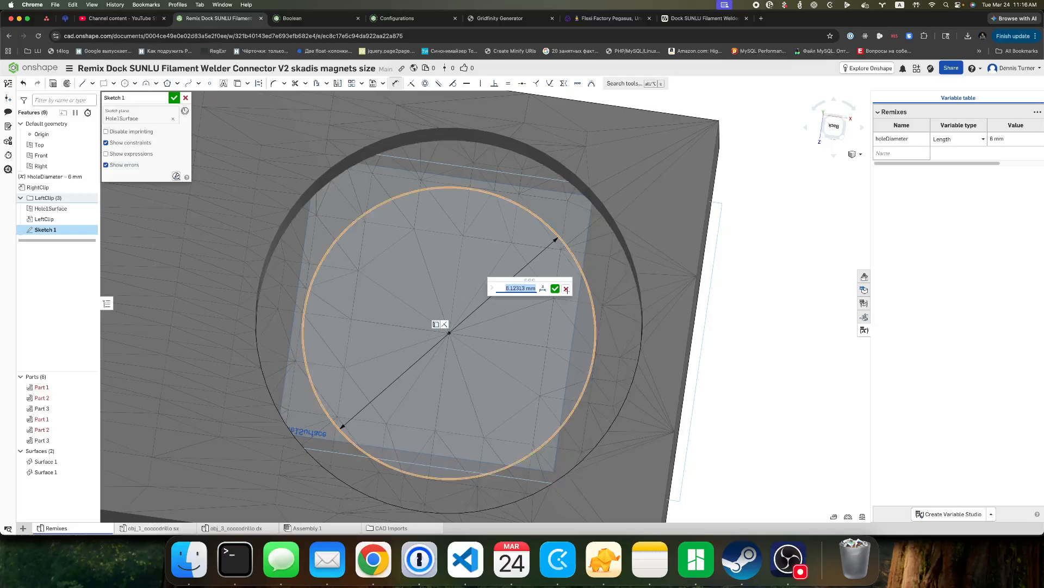
pyautogui.click(514, 291)
pyautogui.press('super+a')
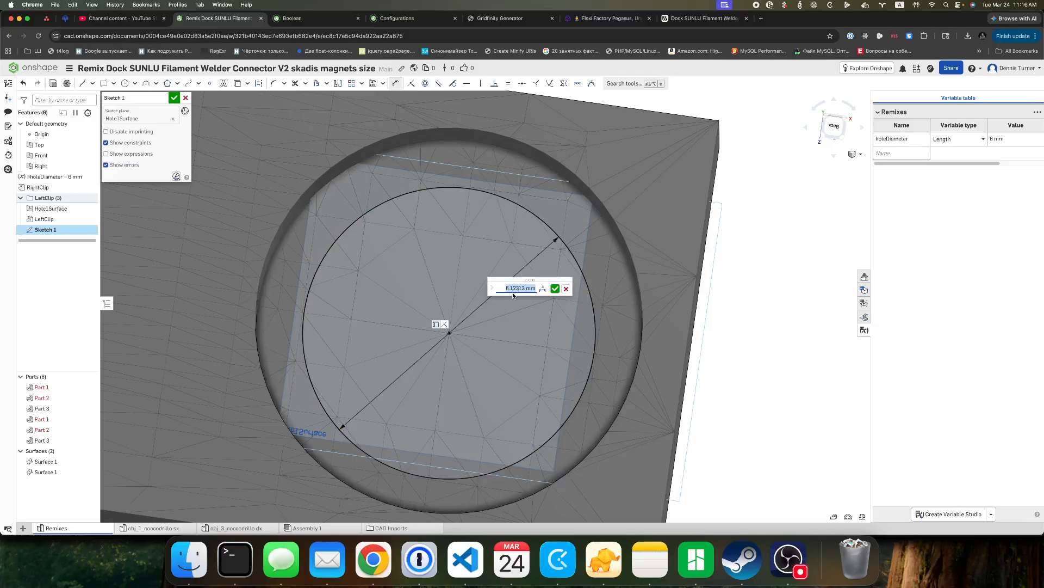
pyautogui.write('#hole')
pyautogui.press('Return')
pyautogui.click(555, 289)
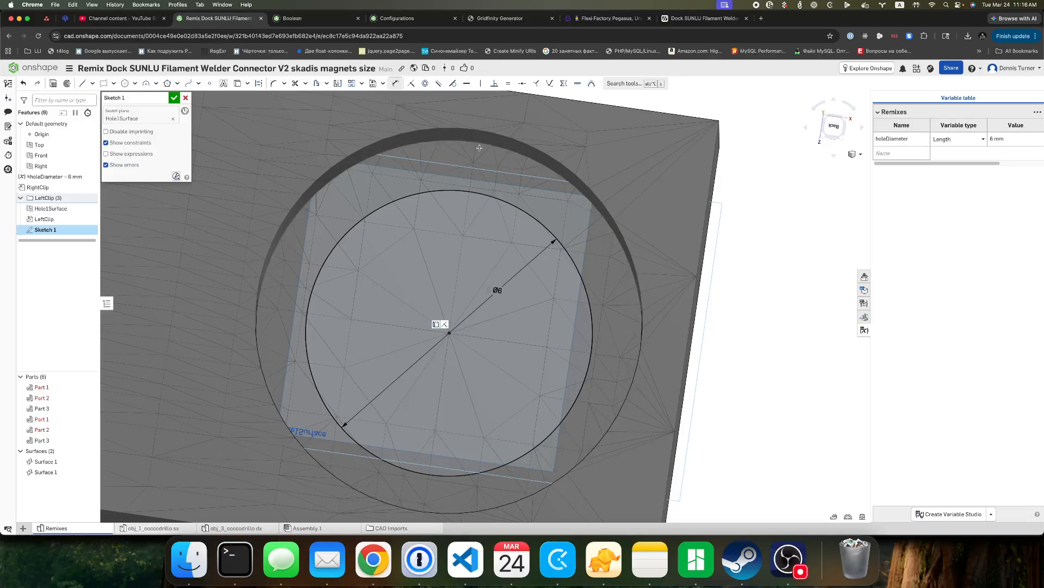
# Draw a second circle about 6.9 mm in diameter, concentric with the 6 mm circle on the projected centre point.
pyautogui.scroll(3, 479, 147)
pyautogui.scroll(2, 474, 179)
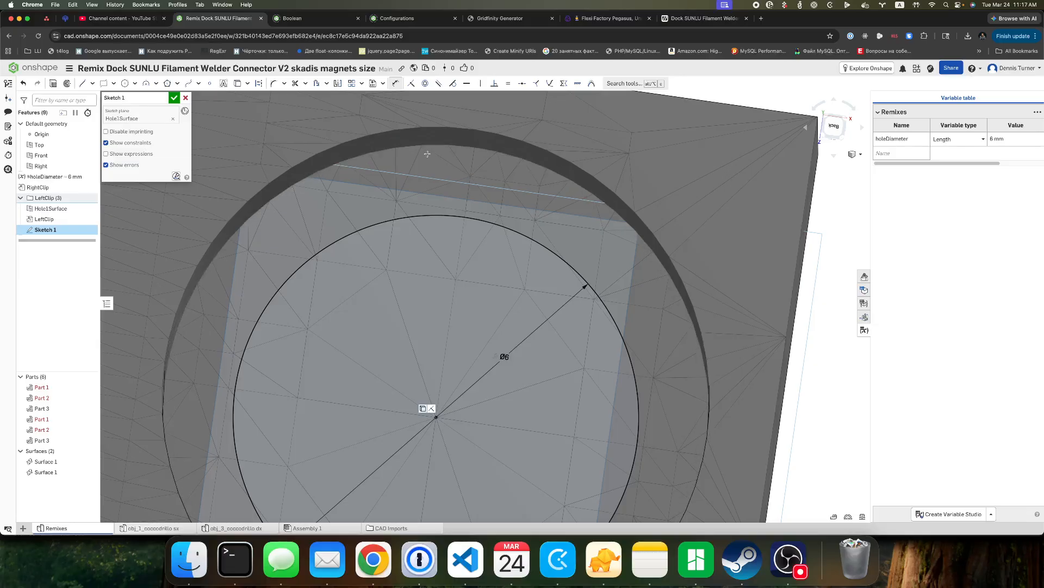
pyautogui.scroll(-3, 428, 154)
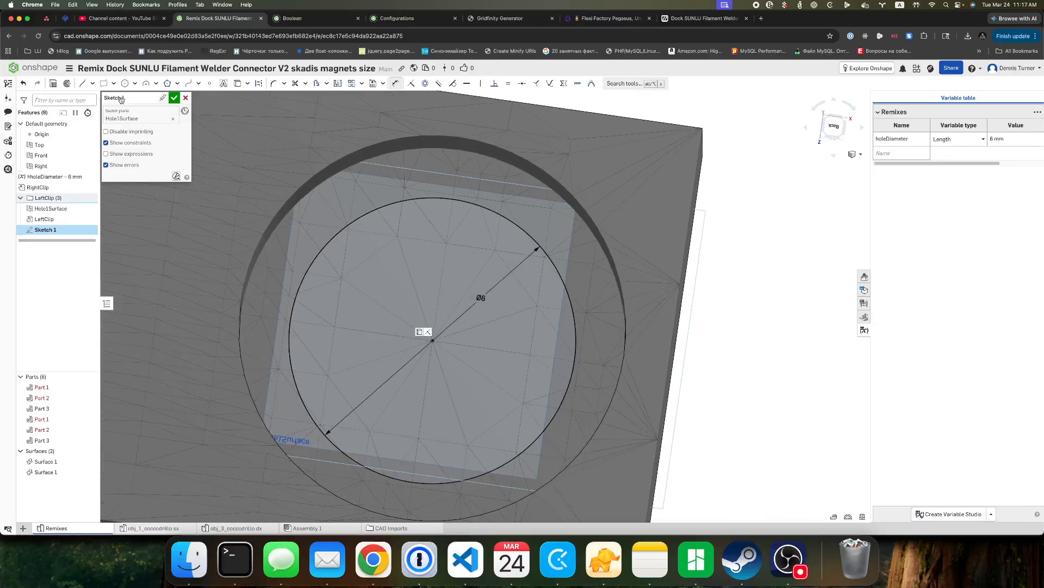
pyautogui.press('c')
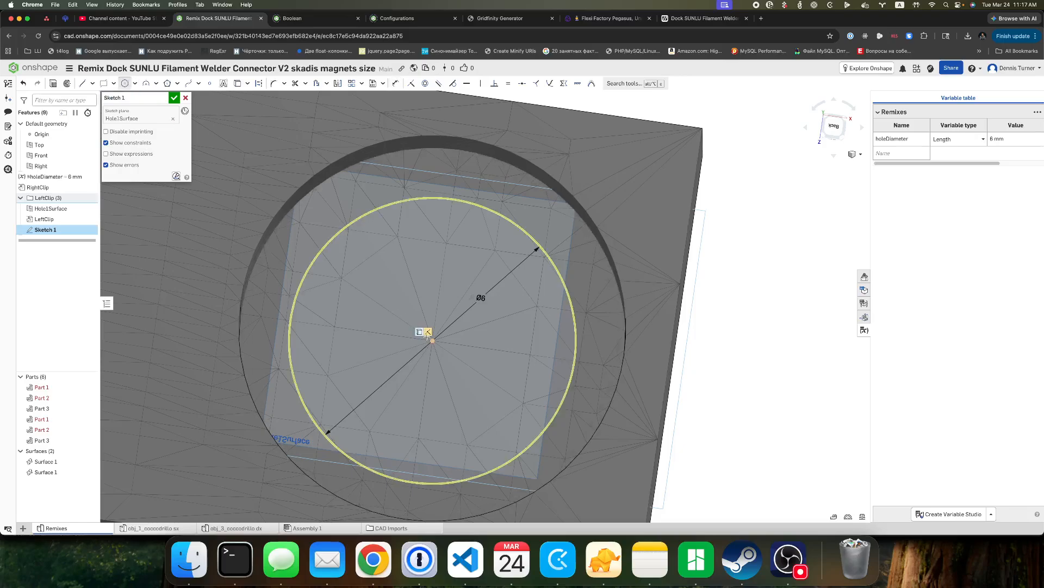
pyautogui.click(432, 339)
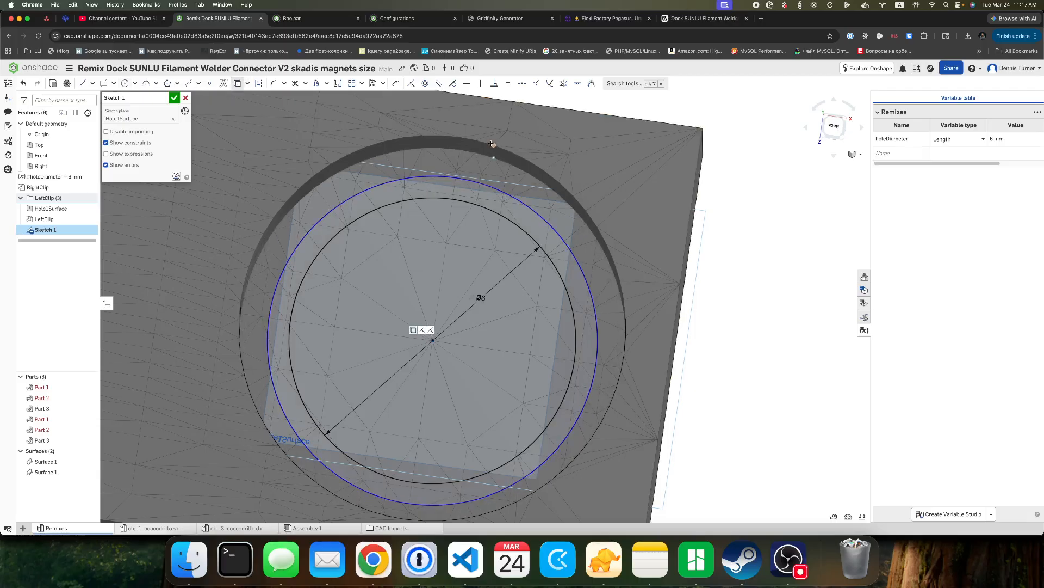
# Project a mesh vertex on the magnet hole's floor edge into the sketch and make the outer circle coincident with it.
pyautogui.scroll(5, 436, 168)
pyautogui.scroll(5, 436, 167)
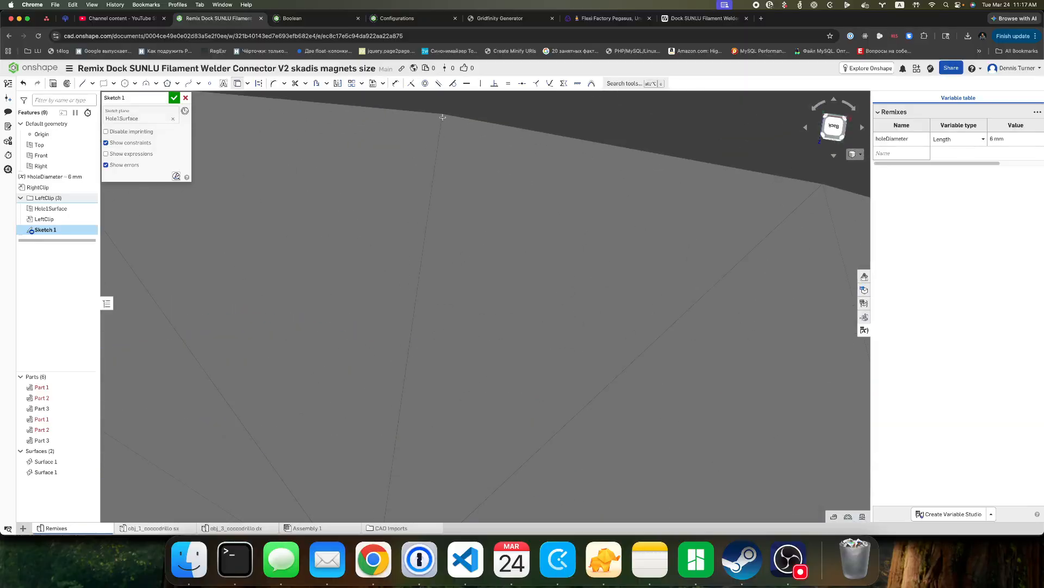
pyautogui.scroll(-5, 443, 113)
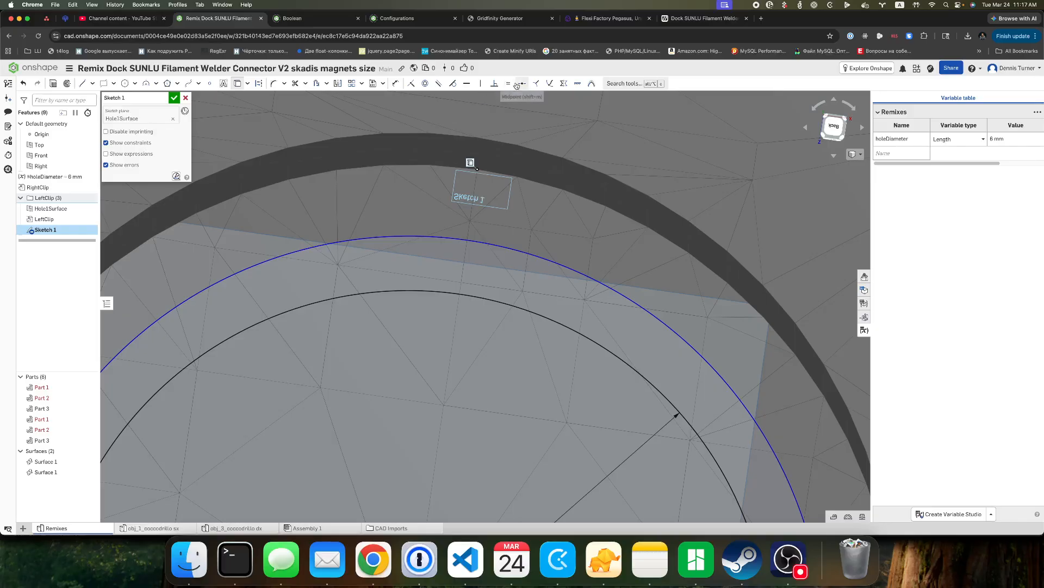
pyautogui.click(412, 84)
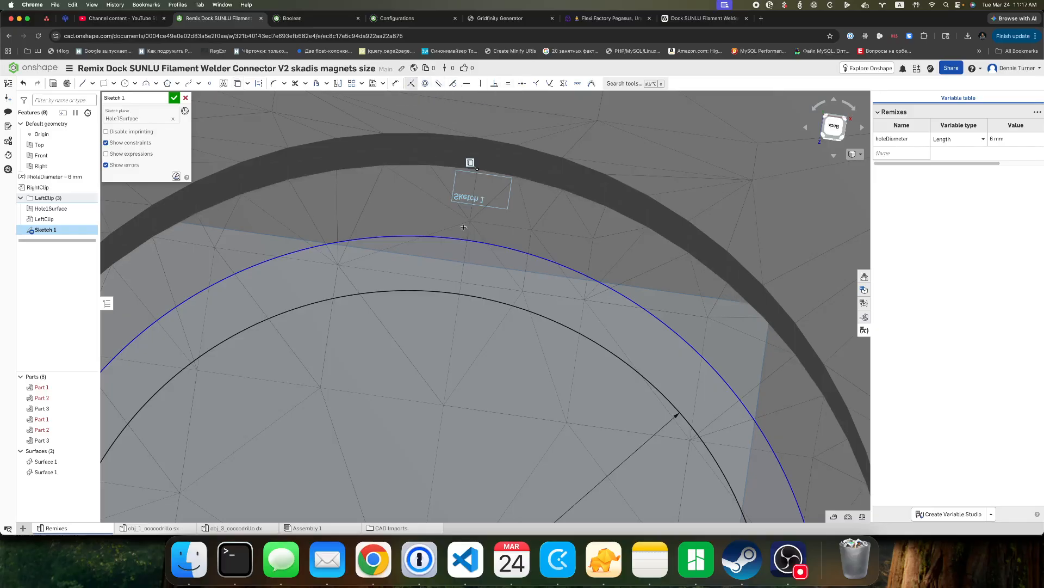
pyautogui.click(459, 239)
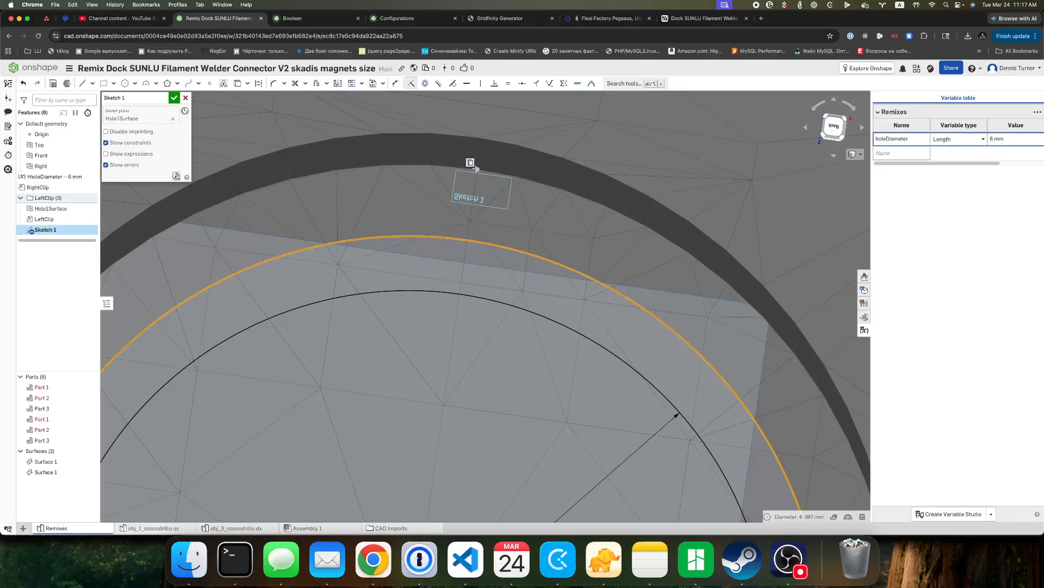
pyautogui.click(478, 170)
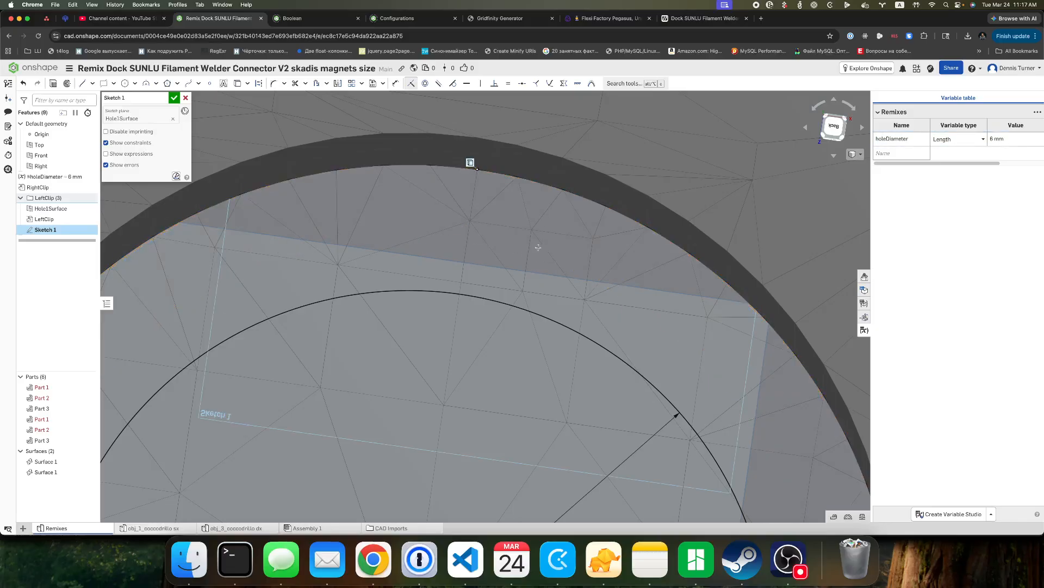
# Examine how closely the outer circle follows the faceted edge of the magnet hole.
pyautogui.scroll(-5, 538, 247)
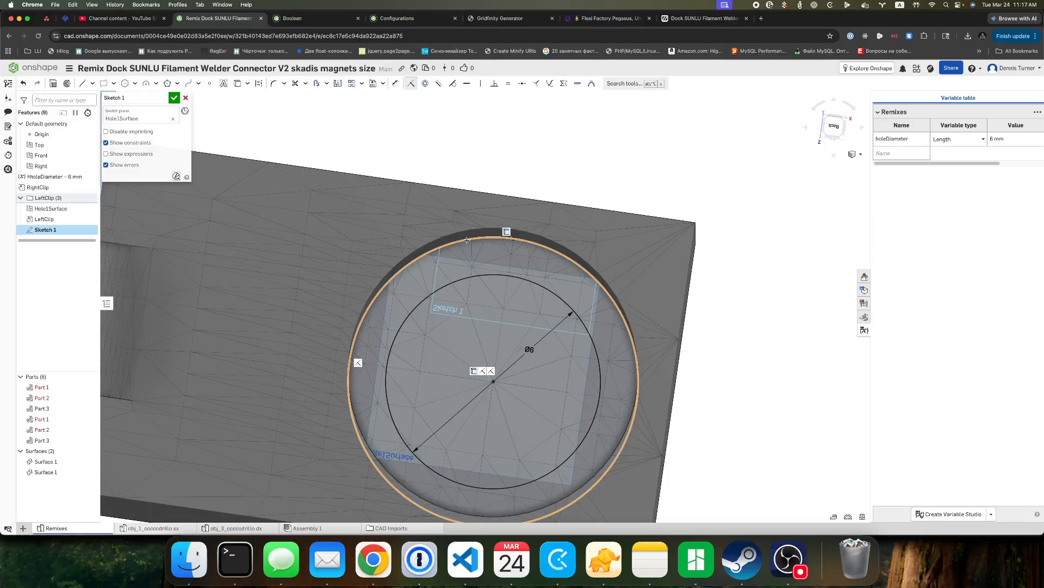
pyautogui.scroll(3, 467, 238)
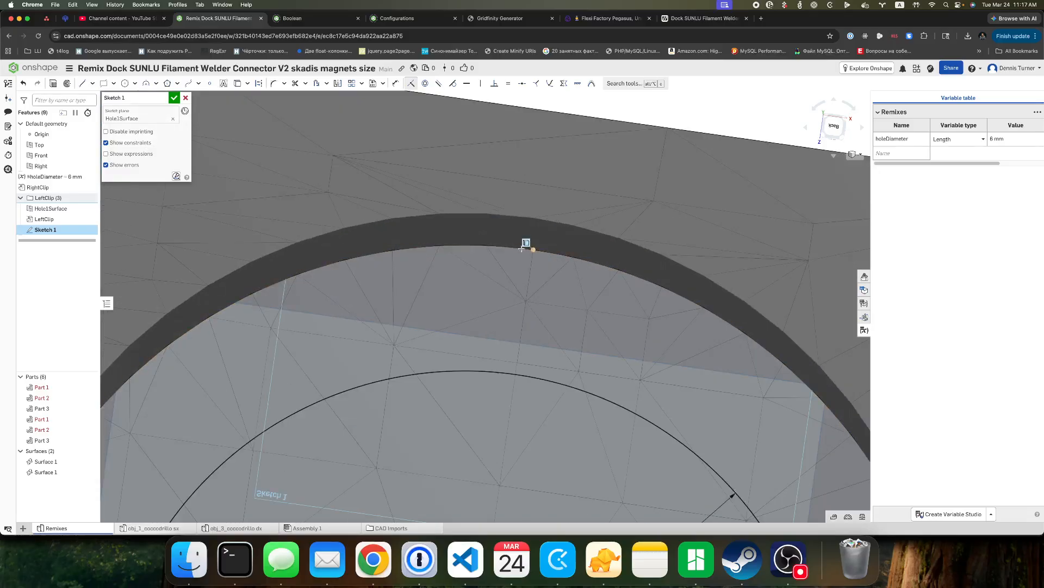
pyautogui.scroll(3, 521, 249)
pyautogui.scroll(3, 521, 248)
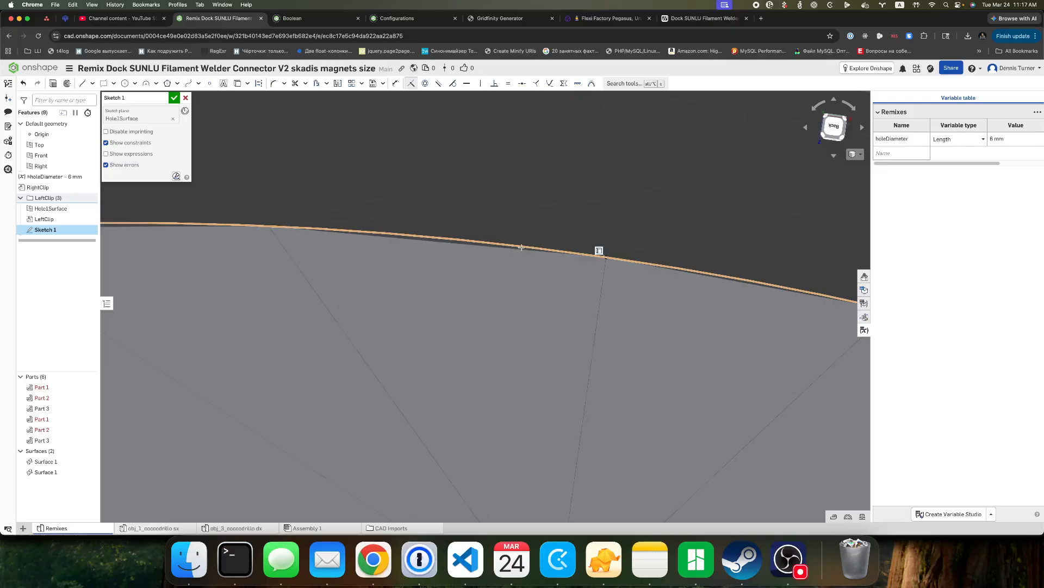
pyautogui.scroll(-10, 521, 248)
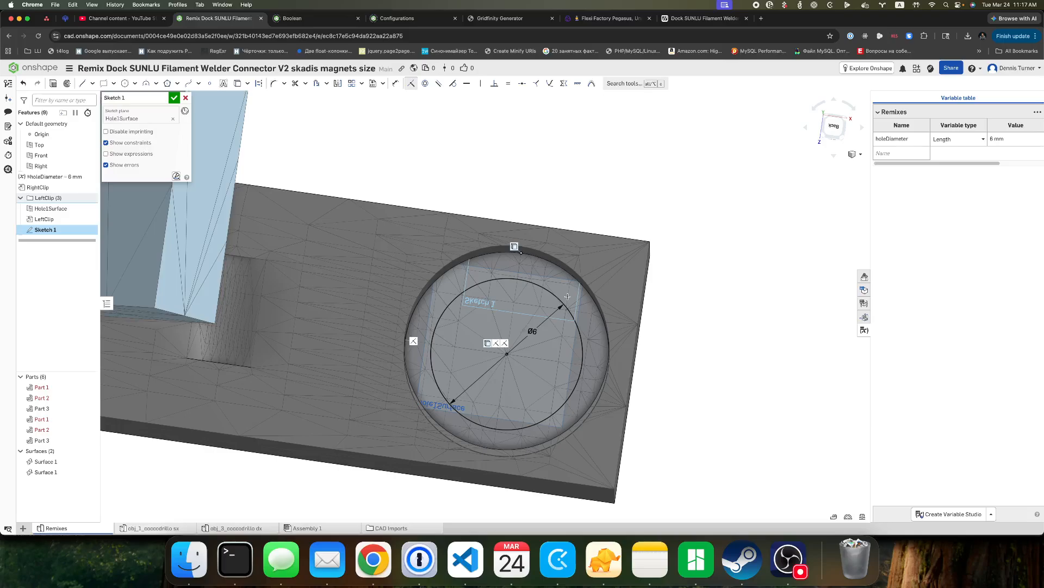
pyautogui.scroll(3, 555, 321)
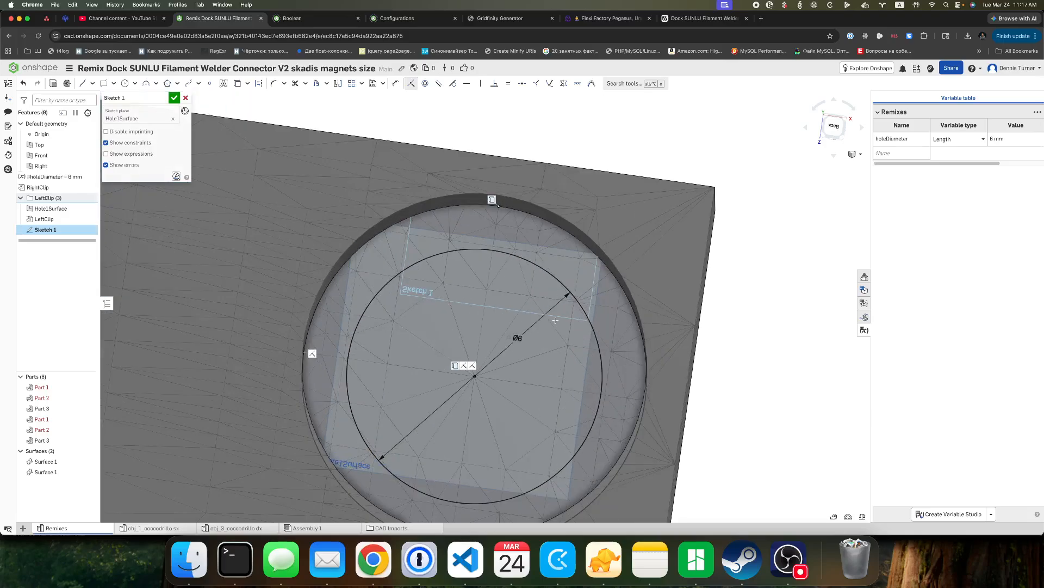
pyautogui.scroll(-3, 555, 320)
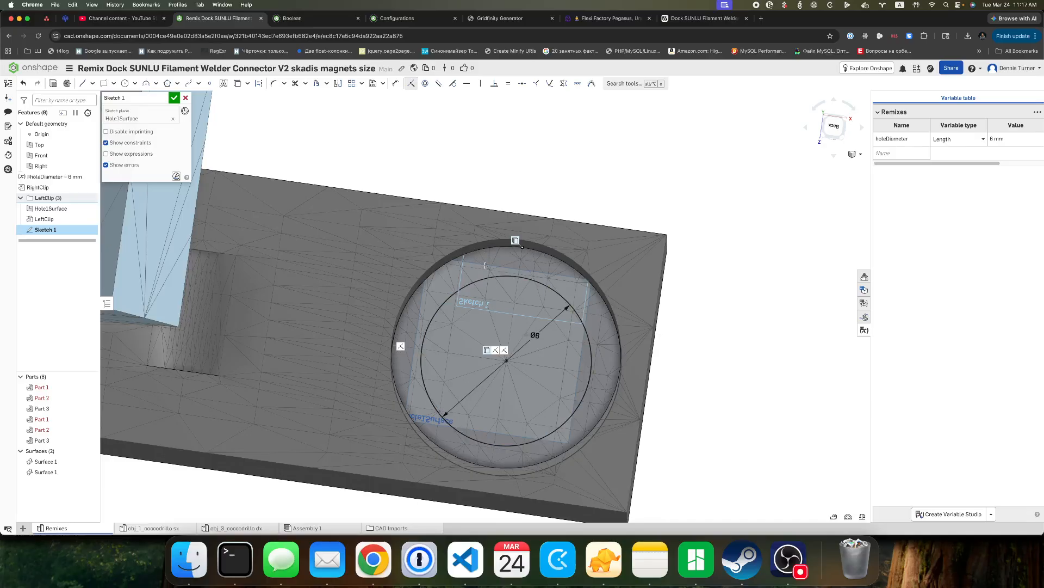
# Rename the sketch as NewHoleSketch and accept it.
pyautogui.click(162, 99)
pyautogui.write('NewHoleSket')
pyautogui.click(174, 97)
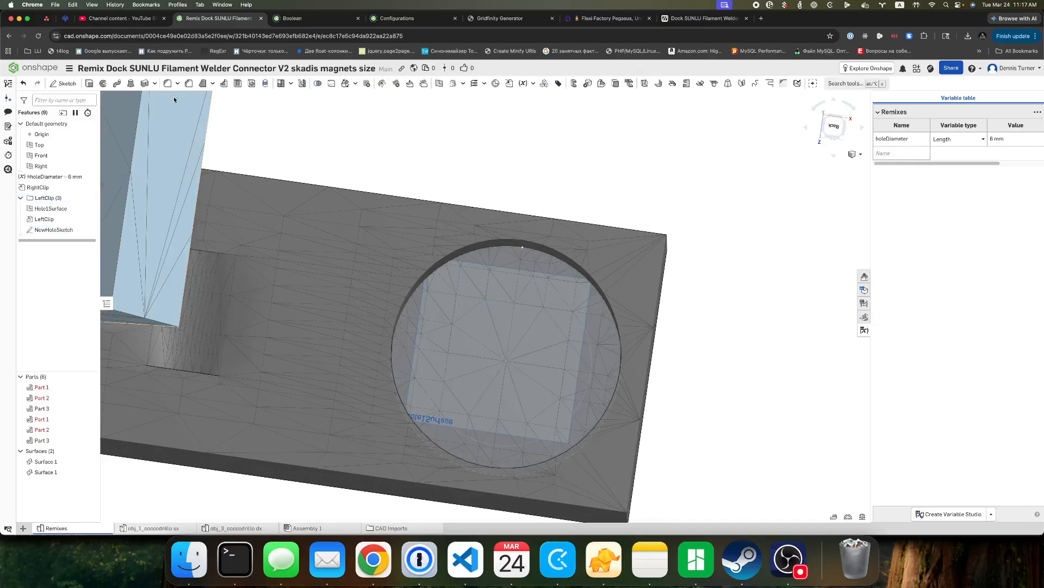
# Start an Add extrude of NewHoleSketch's ring between the two circles, reversing its direction towards the magnet hole's opening.
pyautogui.click(89, 83)
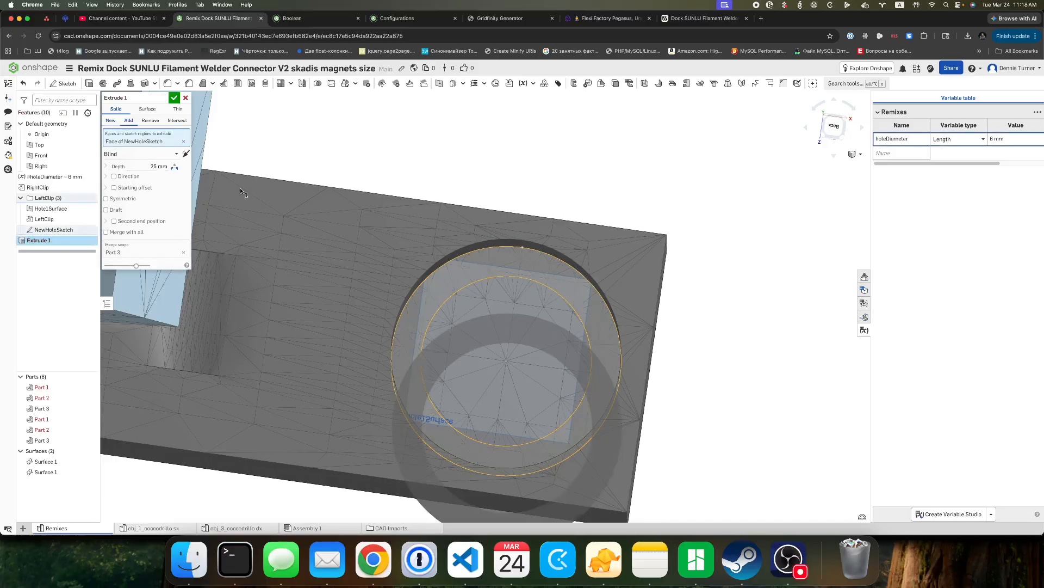
pyautogui.click(186, 154)
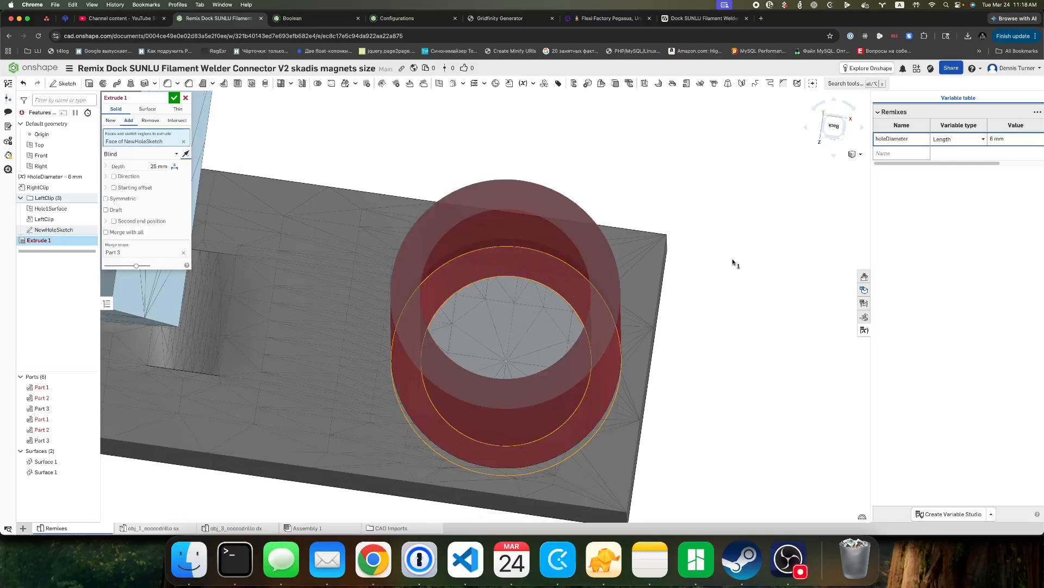
pyautogui.moveTo(733, 260); pyautogui.dragTo(733, 247, button='right')
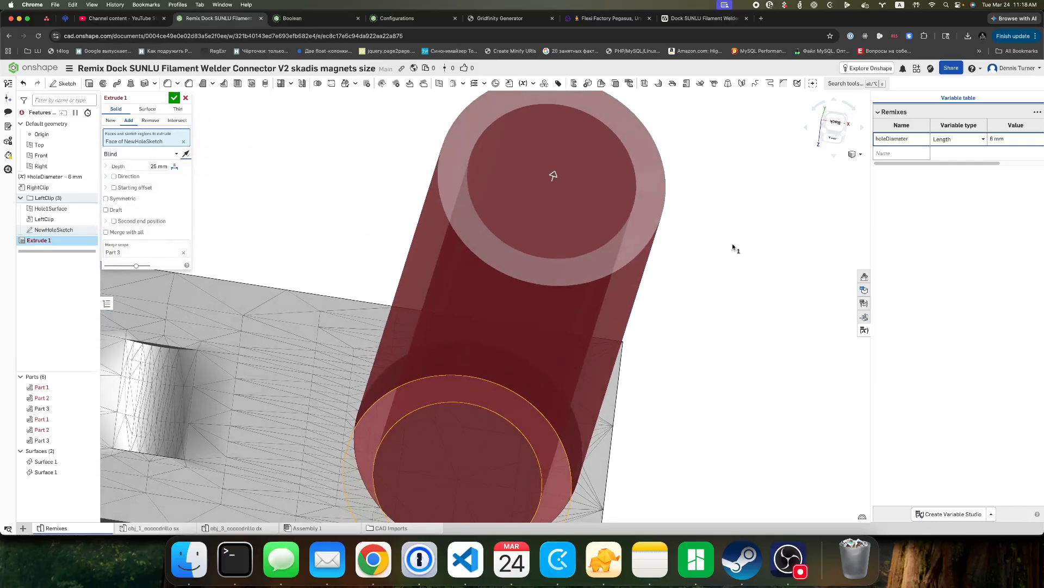
# Try ending the ring extrude at Up to next, and at Up to face using the clip's magnet-side face.
pyautogui.click(120, 154)
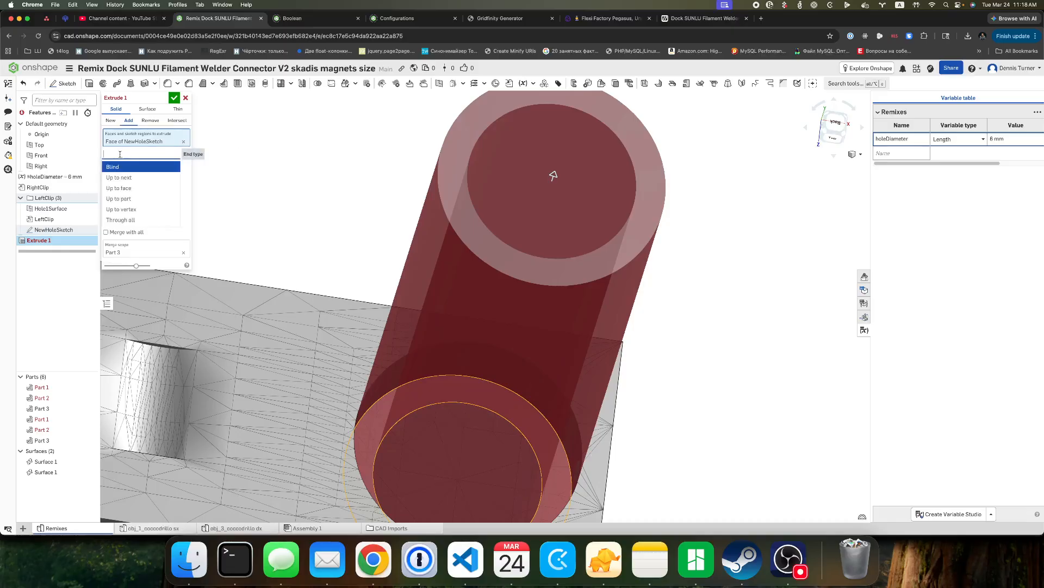
pyautogui.click(140, 178)
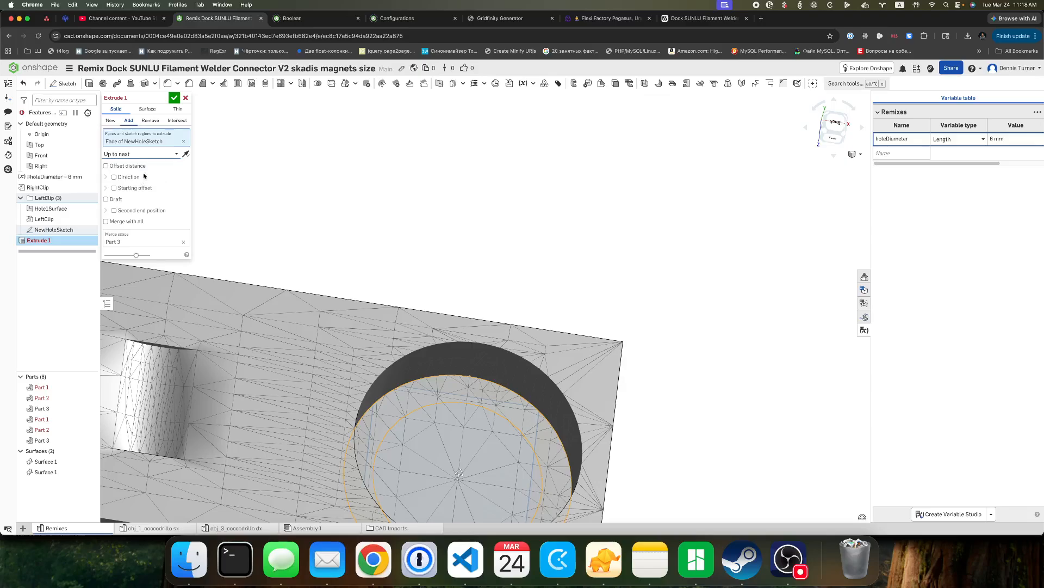
pyautogui.click(147, 154)
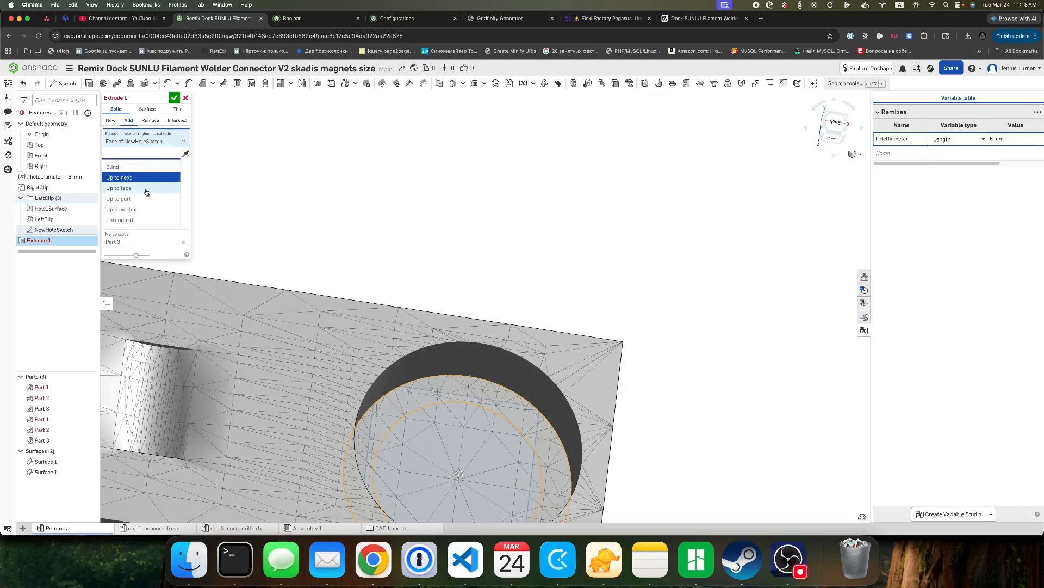
pyautogui.click(147, 188)
pyautogui.scroll(4, 560, 366)
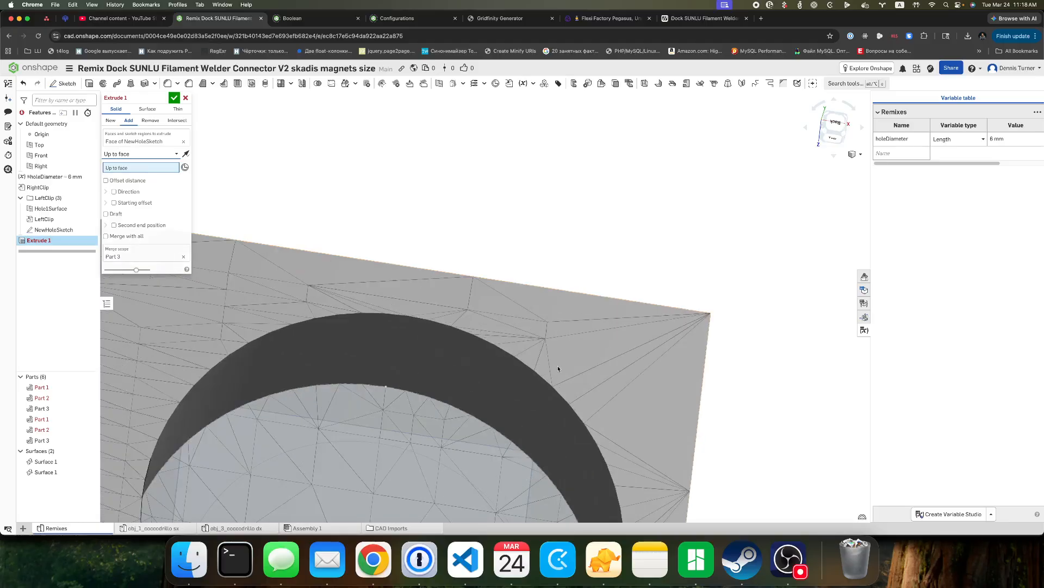
pyautogui.click(591, 365)
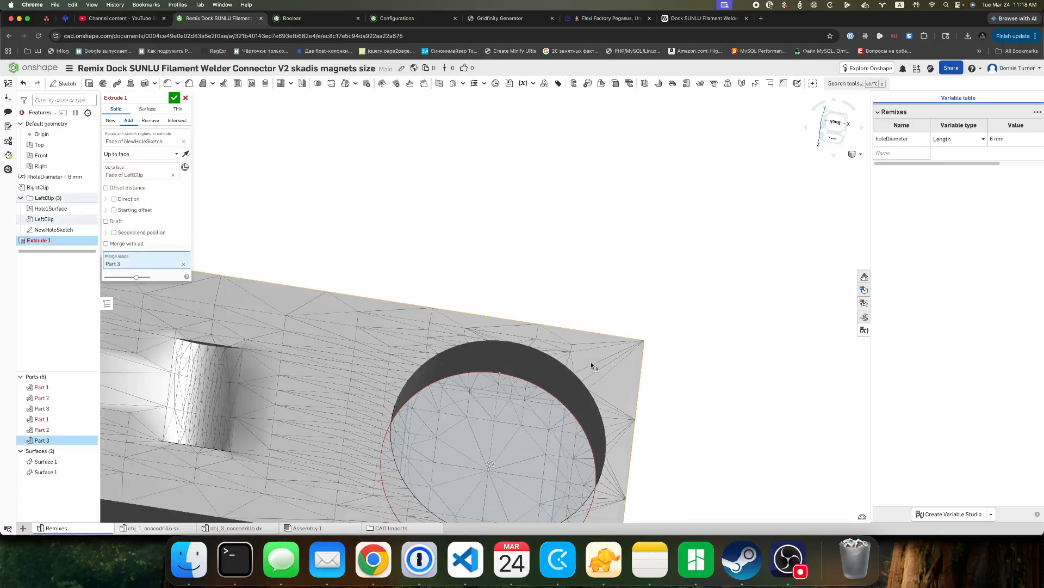
pyautogui.scroll(-2, 591, 365)
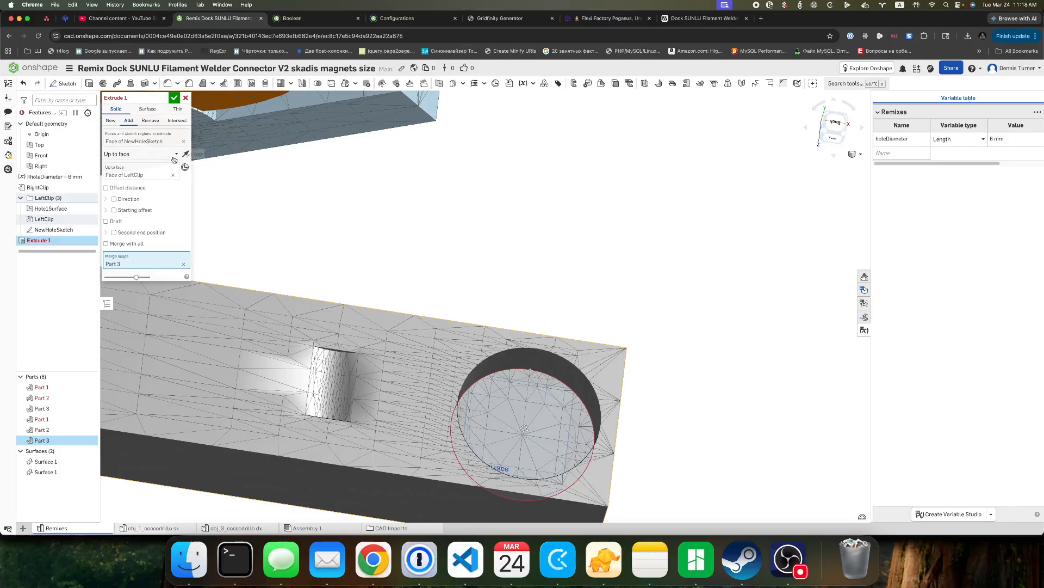
# Try ending the extrude at Up to vertex, using a mesh point on the rim of the magnet hole's opening.
pyautogui.click(172, 156)
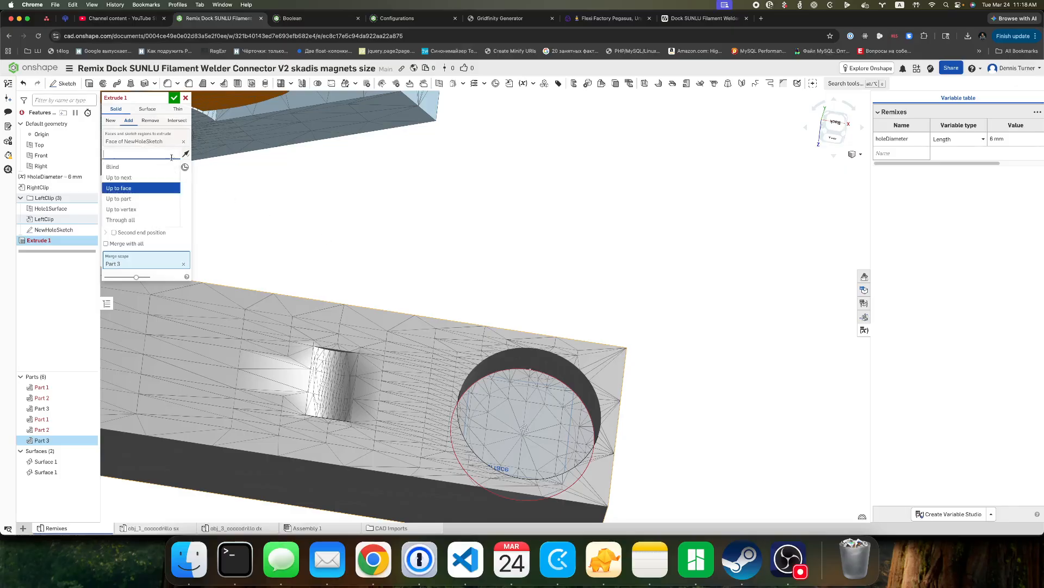
pyautogui.click(146, 210)
pyautogui.scroll(5, 581, 297)
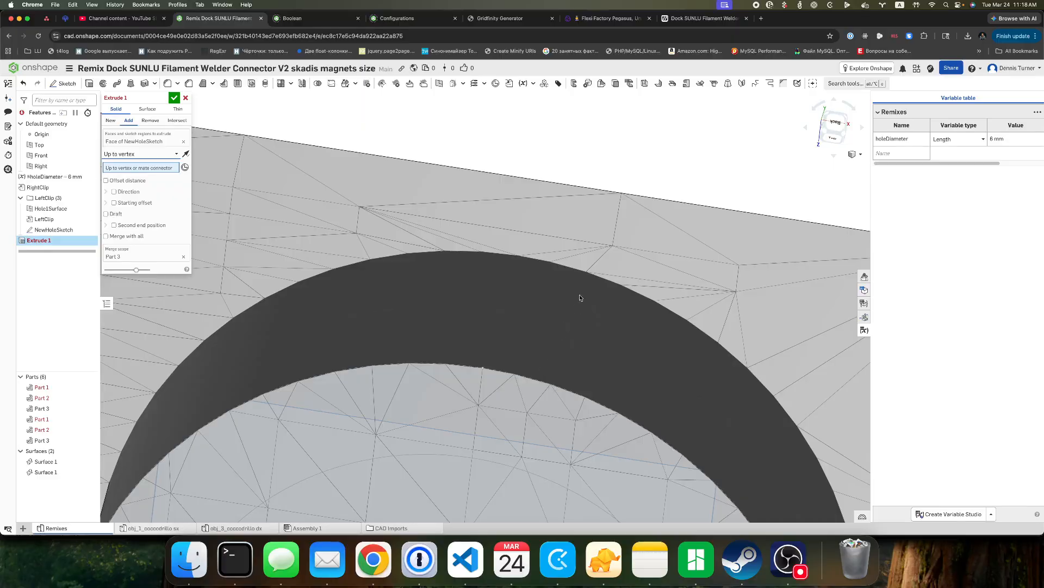
pyautogui.click(587, 273)
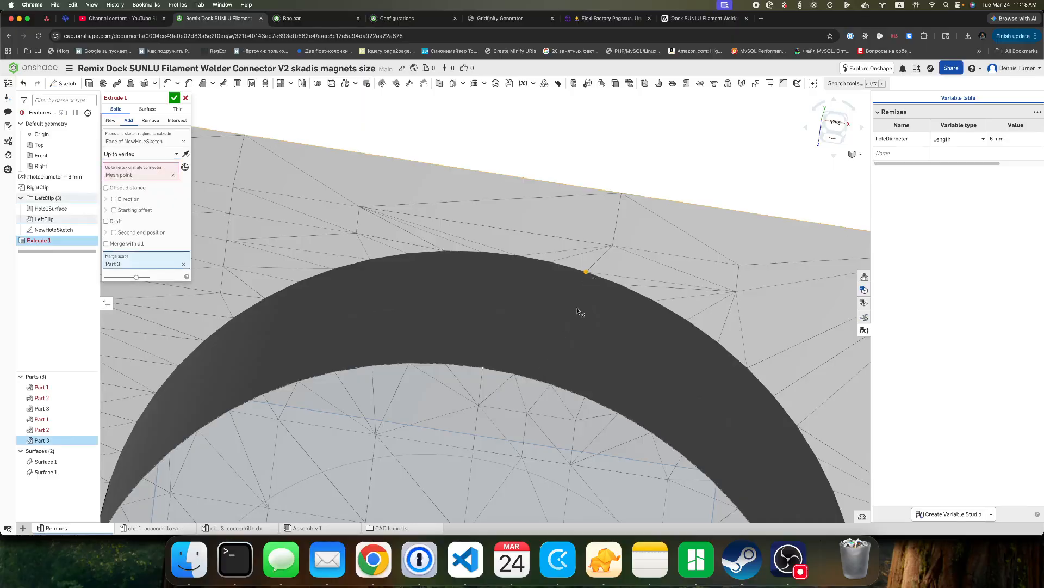
pyautogui.scroll(-5, 587, 334)
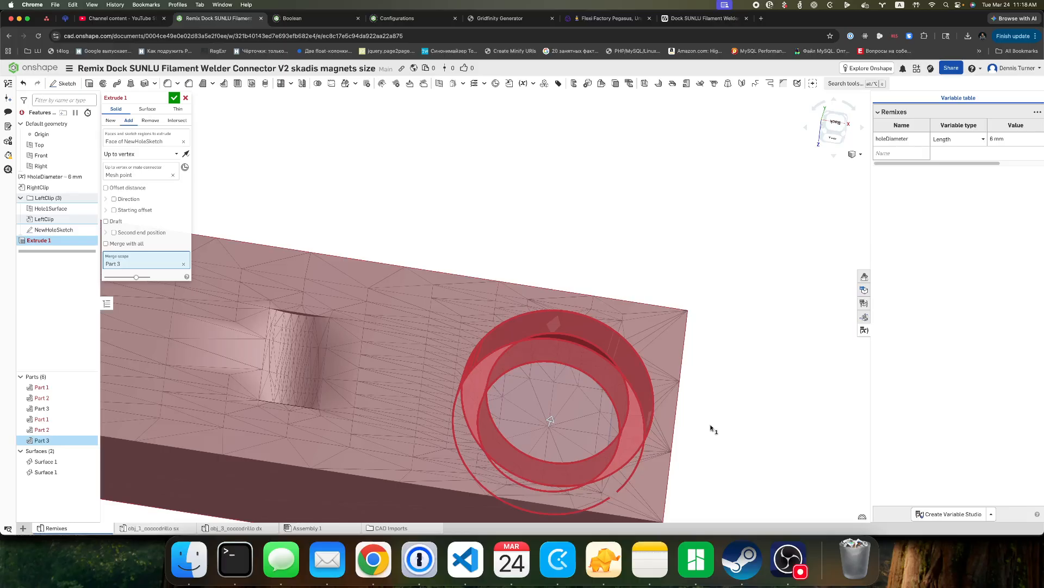
pyautogui.moveTo(701, 439)
pyautogui.mouseDown(button='right')
pyautogui.moveTo(700, 455)
pyautogui.moveTo(723, 410)
pyautogui.moveTo(717, 426)
pyautogui.mouseUp(button='right')
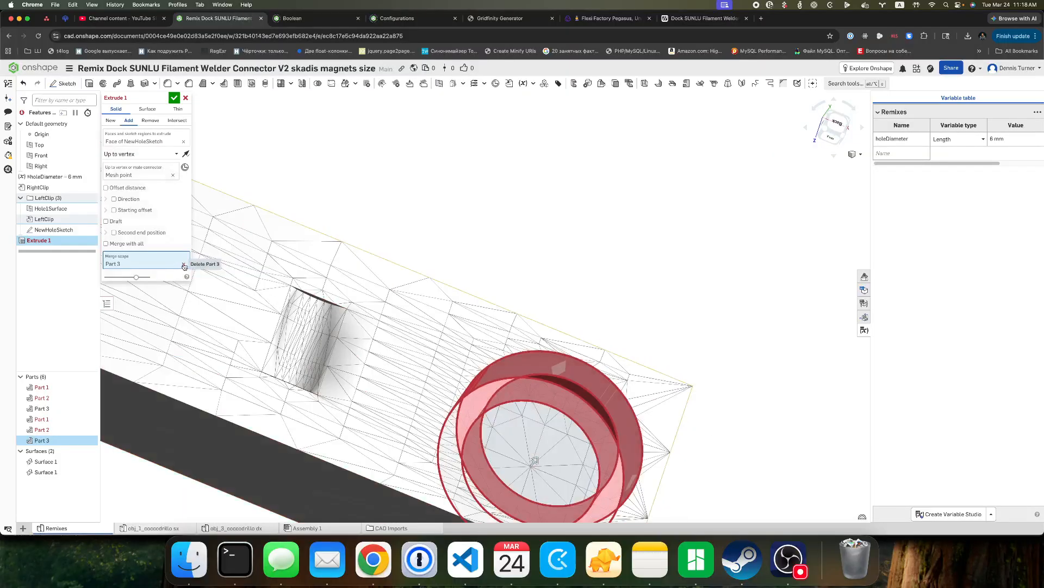
# Remove Part 3 from the merge scope and replace the end vertex with another mesh point on the hole's opening rim.
pyautogui.click(184, 266)
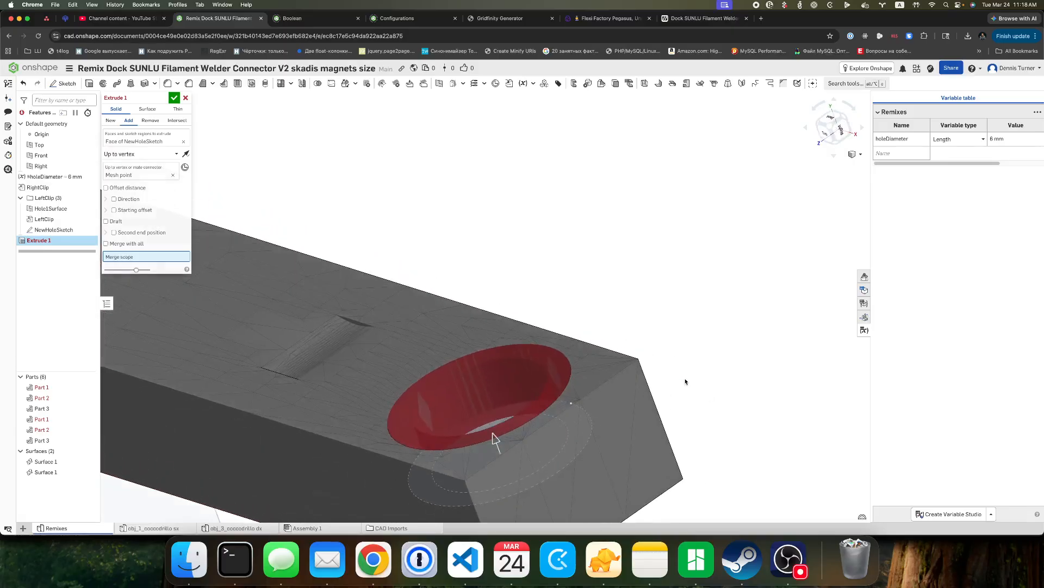
pyautogui.moveTo(686, 382); pyautogui.dragTo(736, 422, button='right')
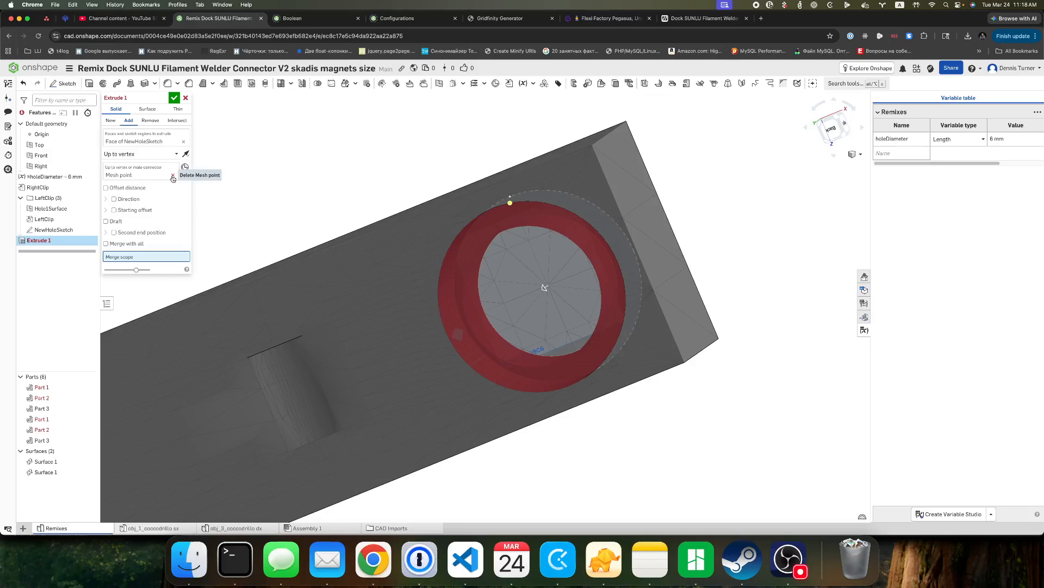
pyautogui.click(173, 177)
pyautogui.moveTo(417, 136); pyautogui.dragTo(415, 114, button='right')
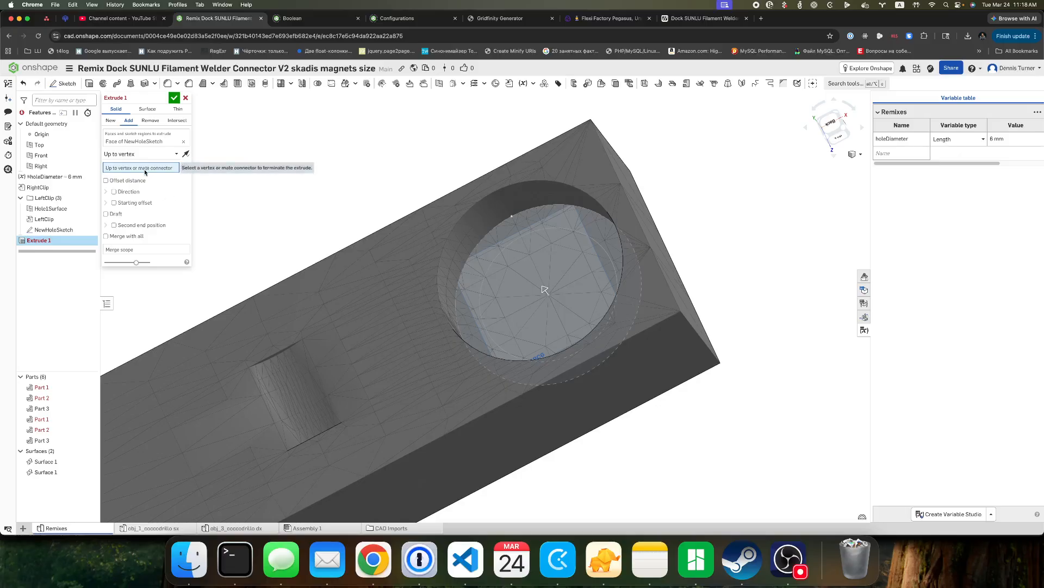
pyautogui.scroll(4, 512, 196)
pyautogui.scroll(3, 484, 210)
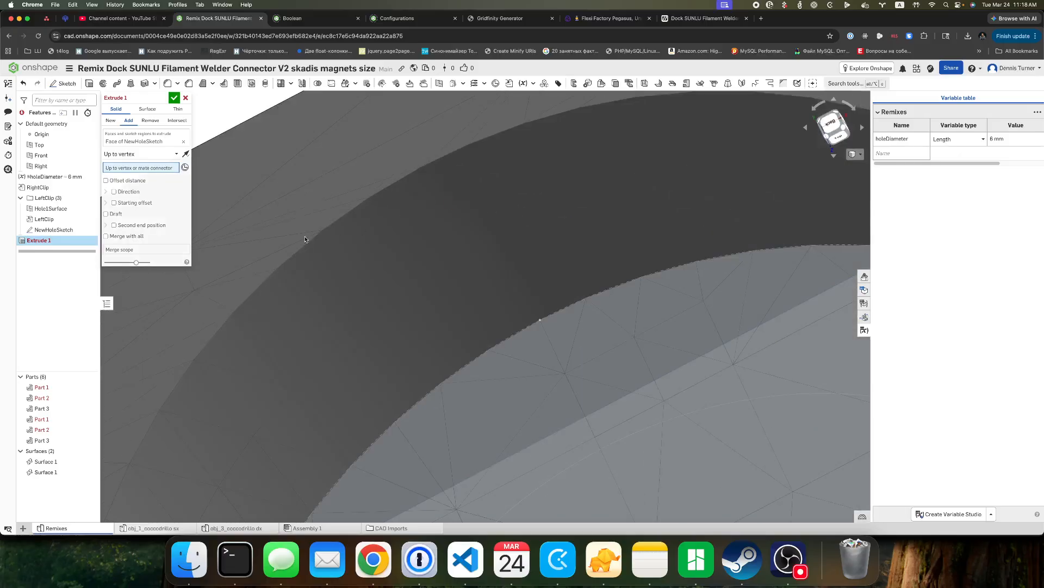
pyautogui.click(322, 231)
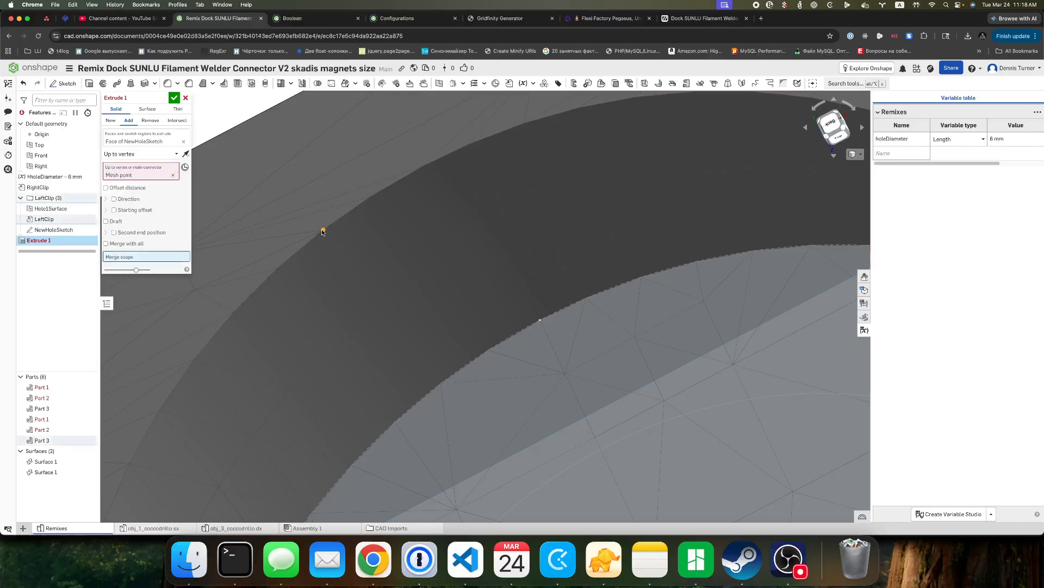
pyautogui.scroll(-5, 352, 240)
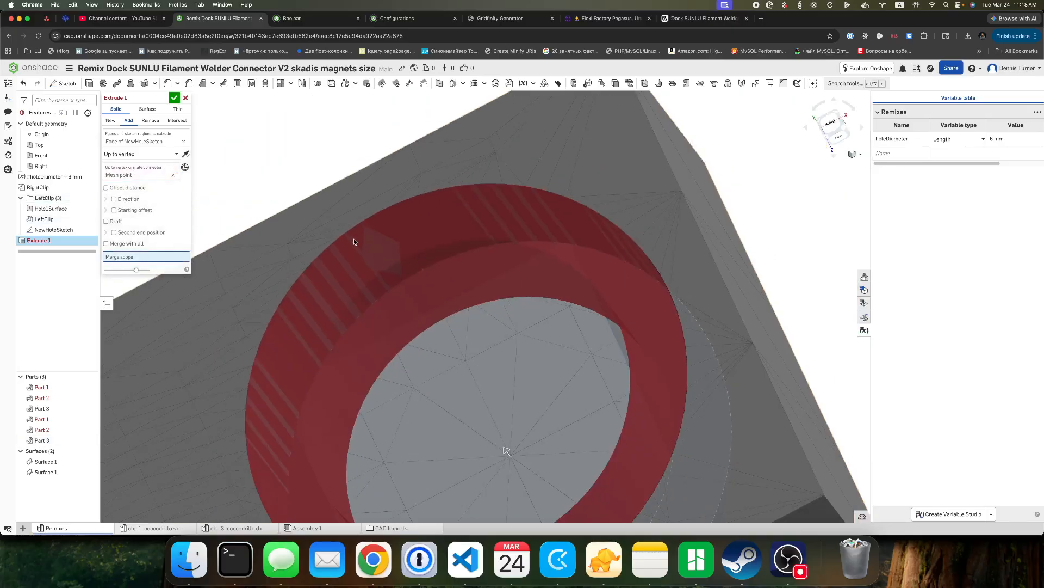
pyautogui.scroll(-3, 354, 242)
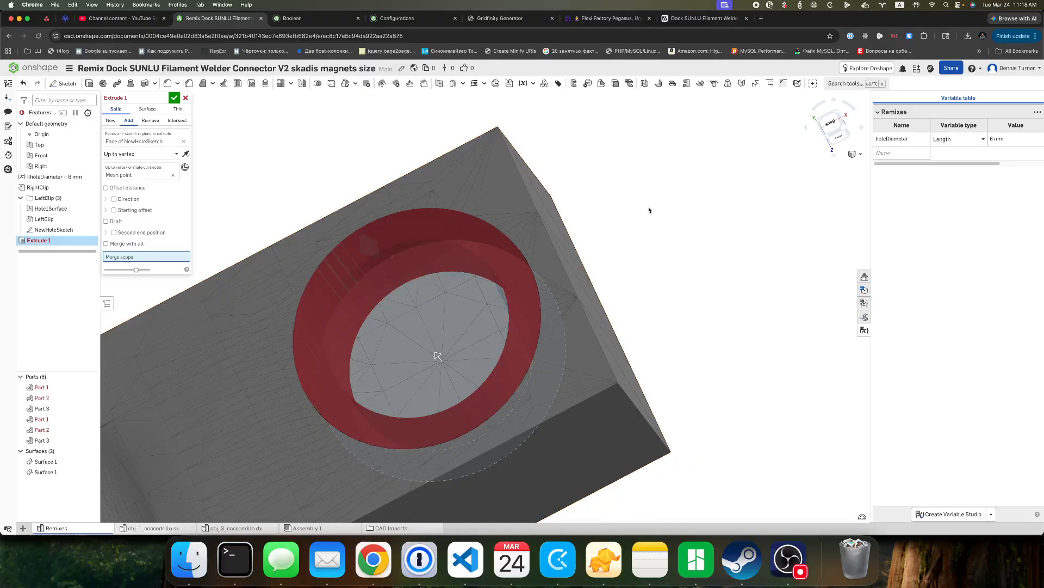
# Inspect the ring inside the magnet hole and add the left clip back to the merge scope.
pyautogui.moveTo(651, 210); pyautogui.dragTo(698, 198, button='right')
pyautogui.moveTo(704, 216); pyautogui.dragTo(630, 227, button='right')
pyautogui.scroll(3, 286, 248)
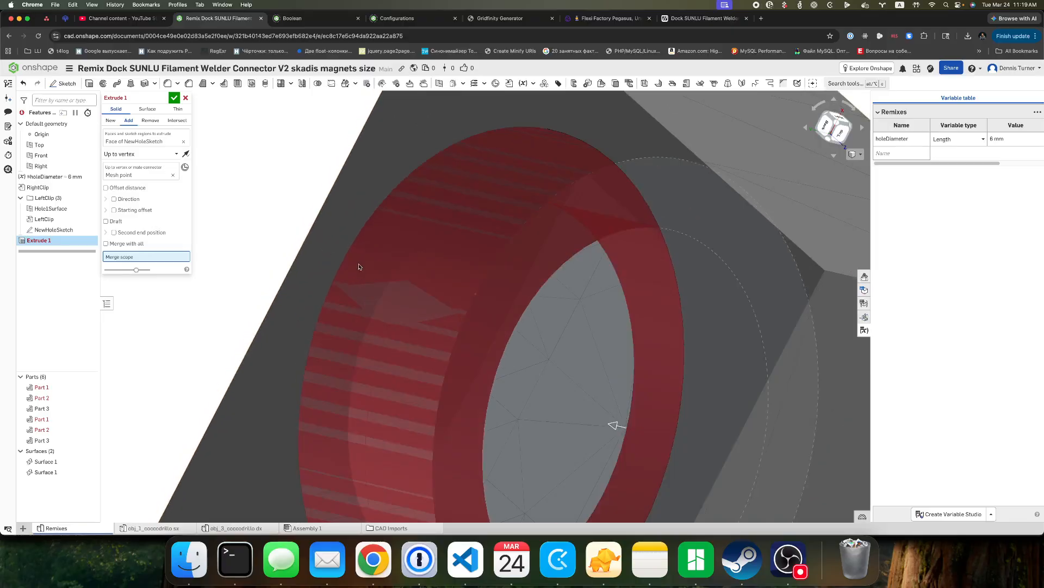
pyautogui.moveTo(308, 223)
pyautogui.mouseDown(button='right')
pyautogui.moveTo(344, 225)
pyautogui.moveTo(341, 236)
pyautogui.moveTo(326, 224)
pyautogui.mouseUp(button='right')
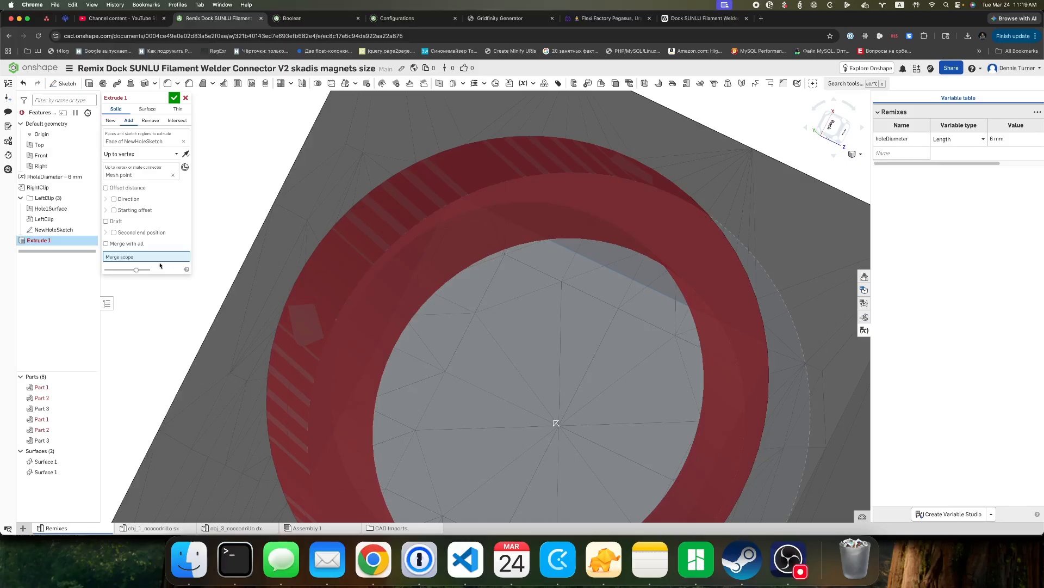
pyautogui.click(334, 198)
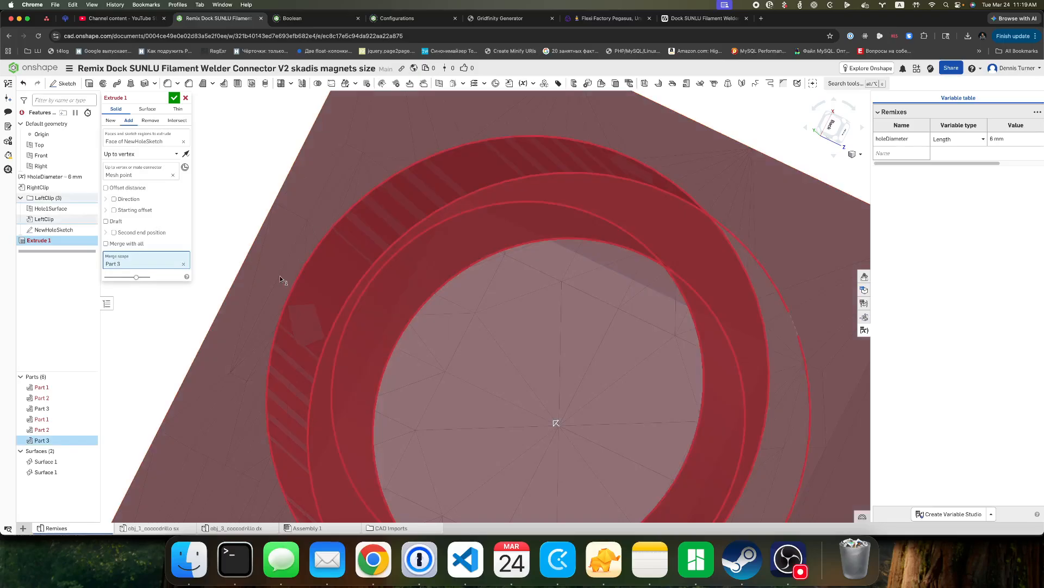
# Return the extrude's end type to Blind and enable Merge with all.
pyautogui.scroll(-4, 403, 285)
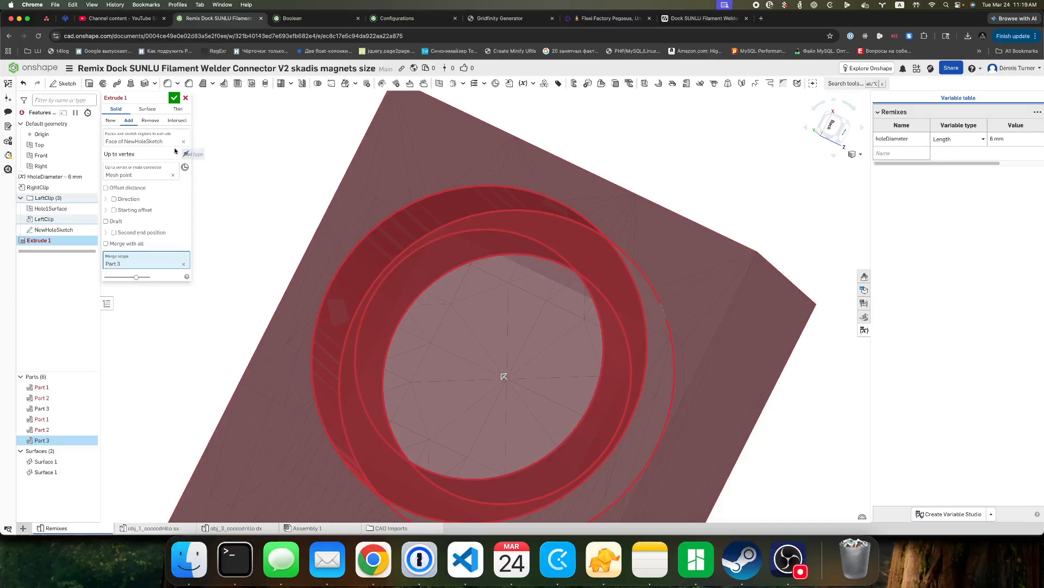
pyautogui.click(140, 154)
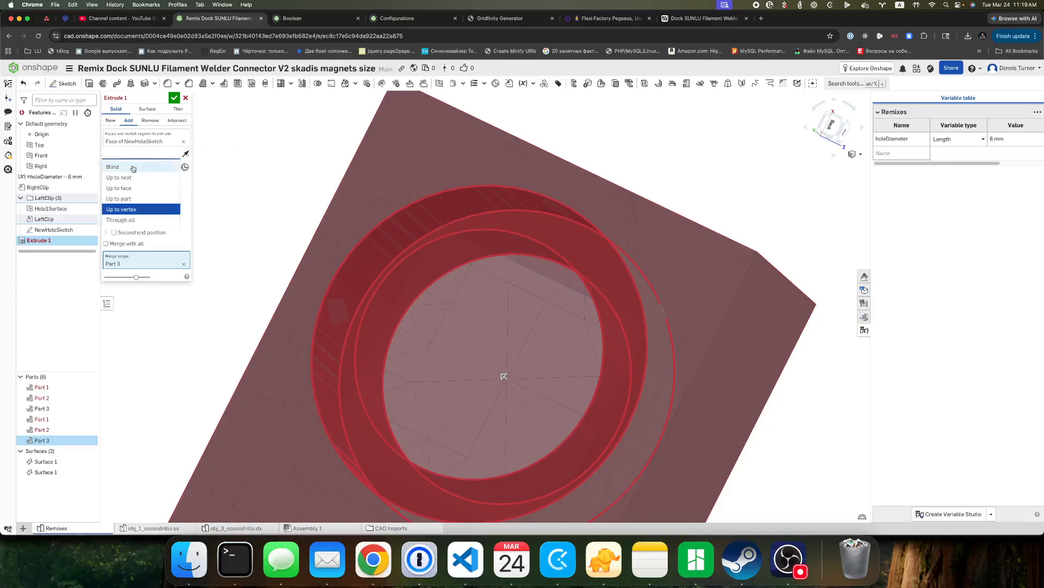
pyautogui.click(146, 166)
pyautogui.moveTo(446, 234)
pyautogui.mouseDown(button='right')
pyautogui.moveTo(478, 231)
pyautogui.moveTo(504, 248)
pyautogui.moveTo(530, 236)
pyautogui.moveTo(397, 245)
pyautogui.moveTo(438, 239)
pyautogui.moveTo(454, 212)
pyautogui.moveTo(461, 237)
pyautogui.mouseUp(button='right')
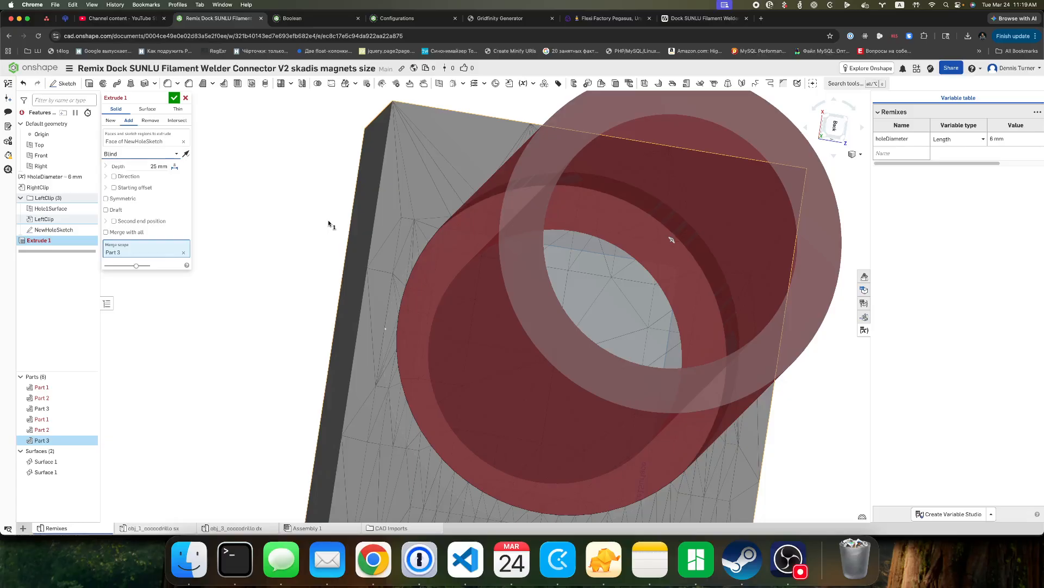
pyautogui.click(120, 234)
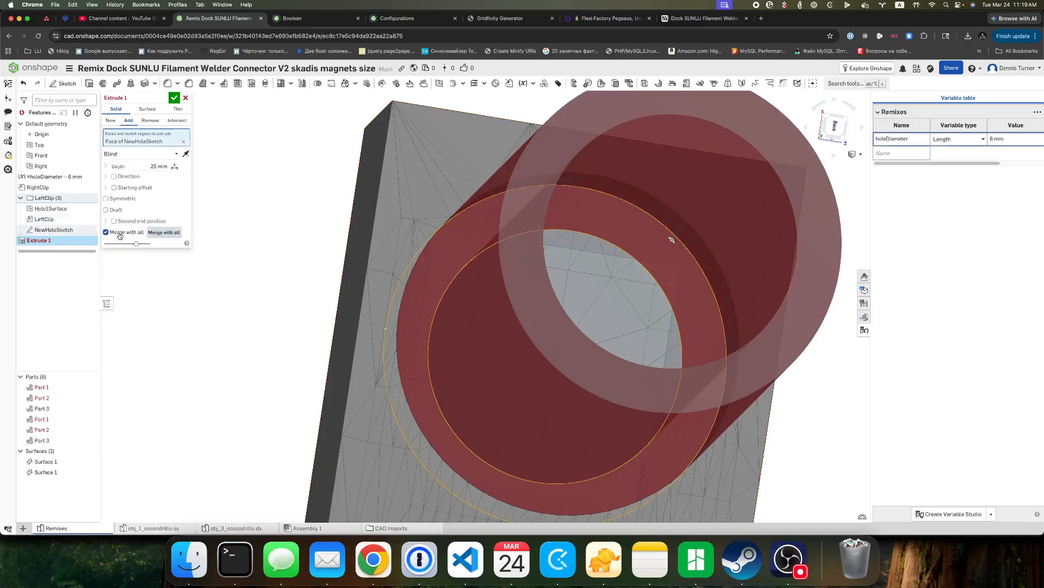
pyautogui.moveTo(318, 245); pyautogui.dragTo(294, 250, button='right')
pyautogui.scroll(-5, 294, 249)
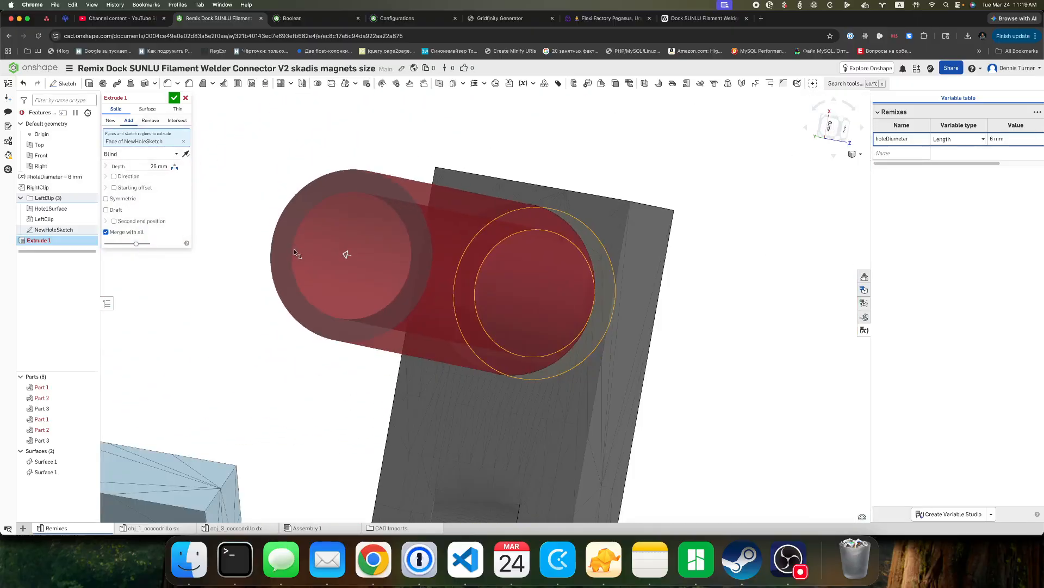
pyautogui.moveTo(706, 326); pyautogui.dragTo(649, 316, button='right')
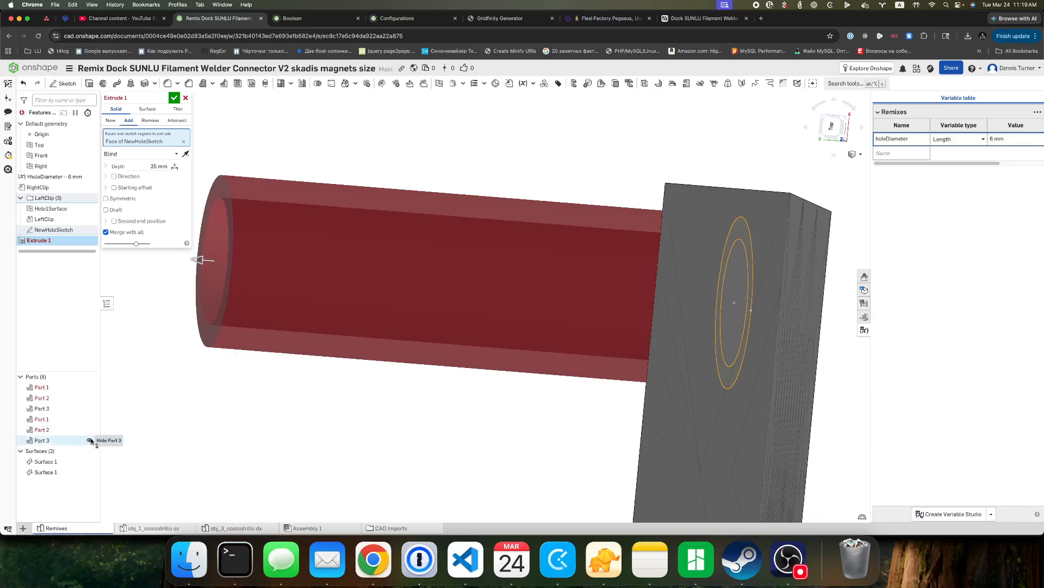
# Check the ring preview with the left clip's Part 3 briefly hidden, show the part again, and accept the extrude.
pyautogui.click(90, 440)
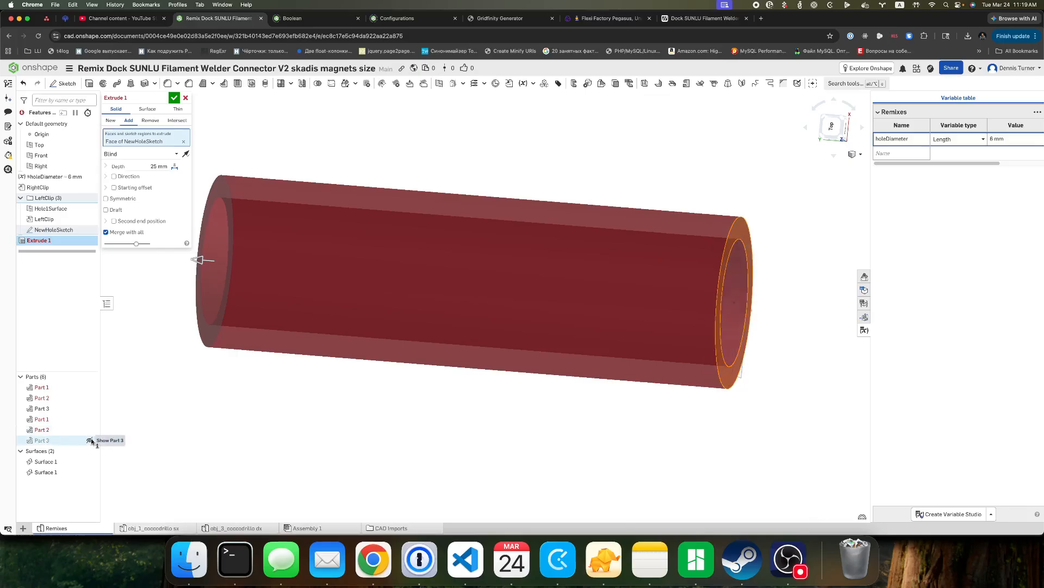
pyautogui.click(90, 440)
pyautogui.moveTo(274, 413); pyautogui.dragTo(330, 414, button='right')
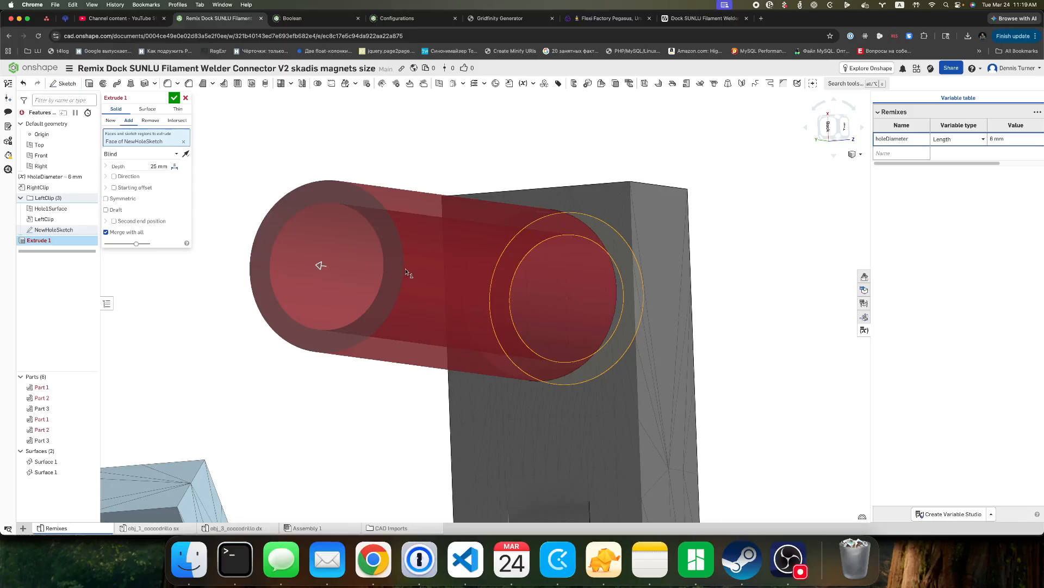
pyautogui.moveTo(120, 99)
pyautogui.moveTo(299, 144); pyautogui.dragTo(344, 133, button='right')
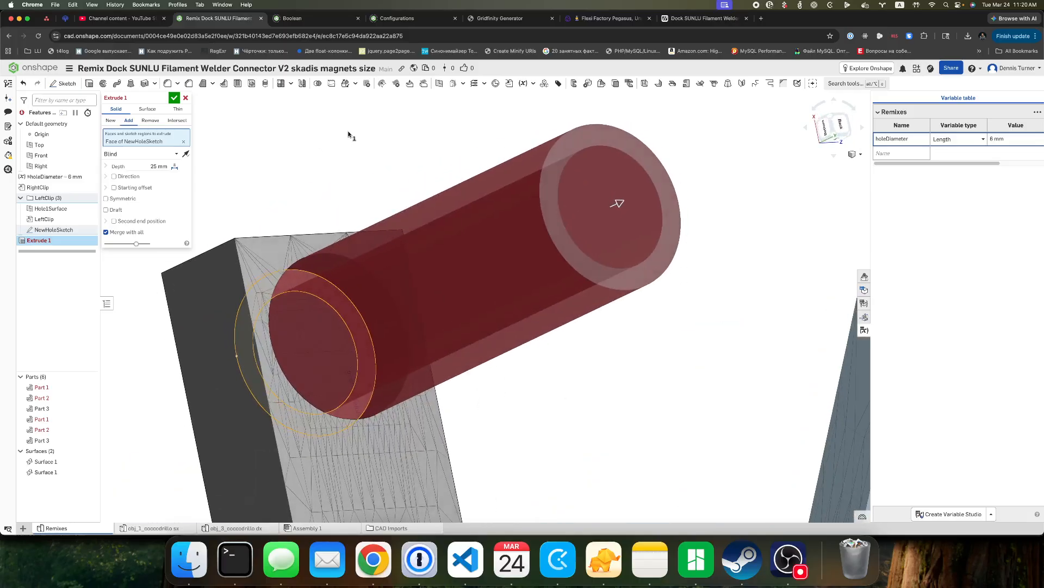
pyautogui.click(174, 97)
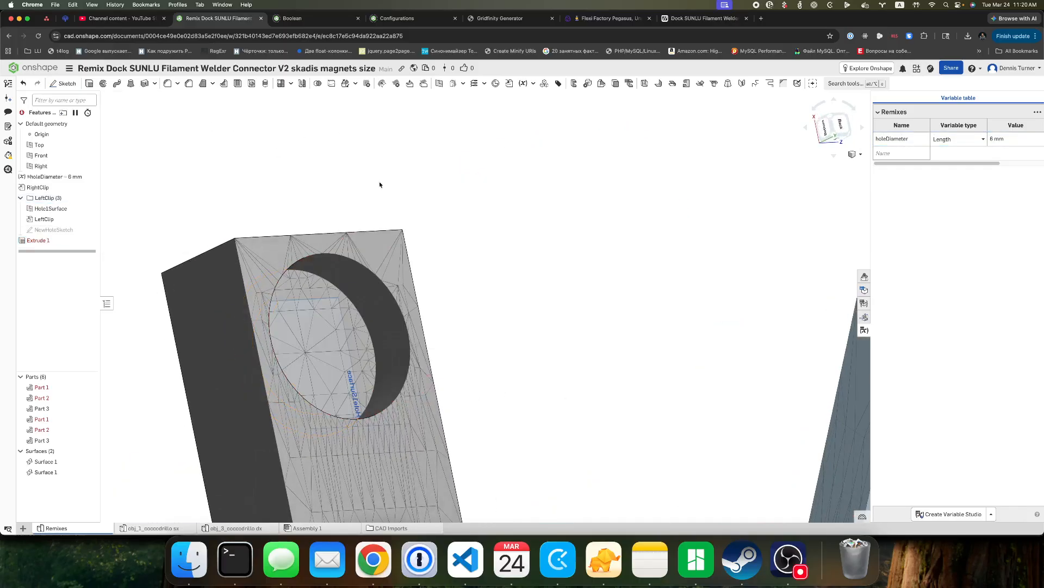
pyautogui.moveTo(508, 284); pyautogui.dragTo(452, 303, button='right')
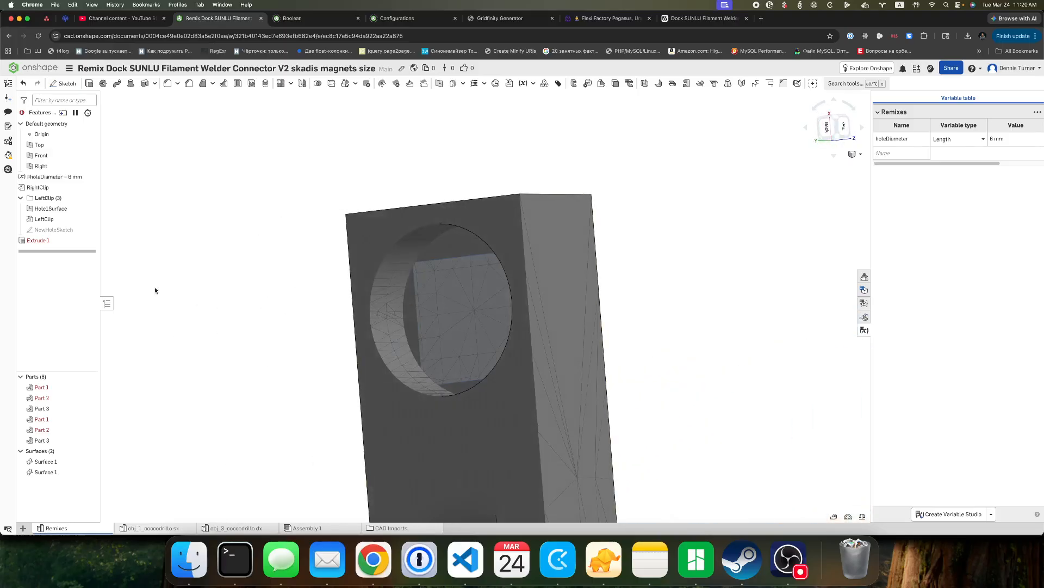
# Reopen Extrude 1, turn off Merge with all, and change the ring's result type from Add to New.
pyautogui.moveTo(42, 240)
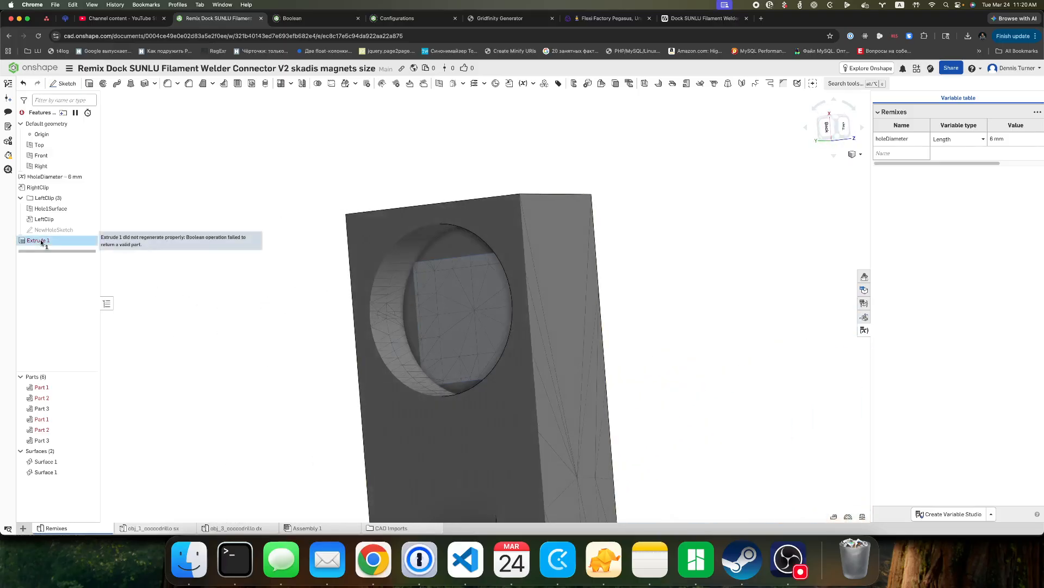
pyautogui.doubleClick(41, 240)
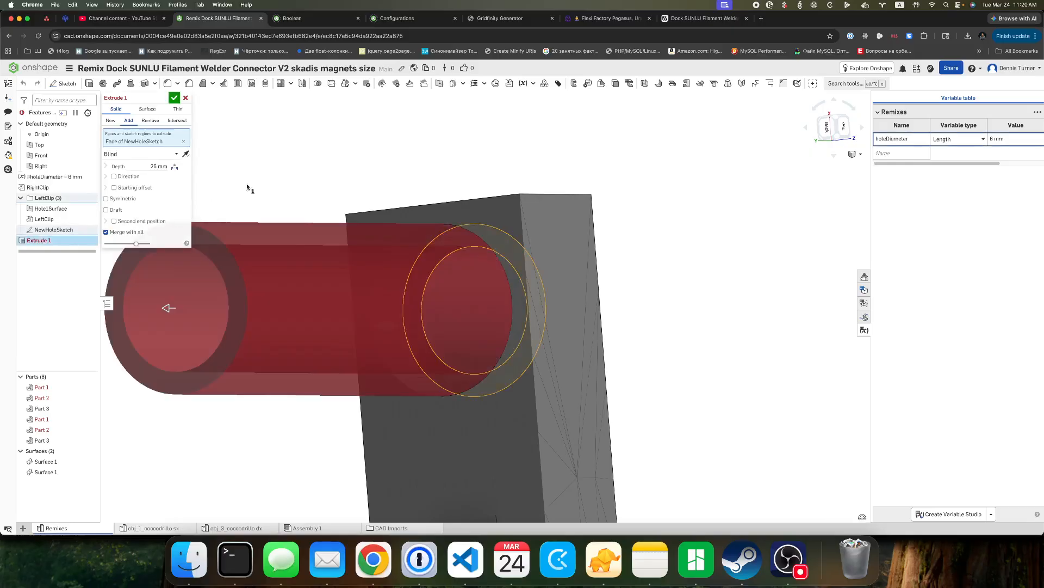
pyautogui.moveTo(264, 180)
pyautogui.mouseDown(button='right')
pyautogui.moveTo(313, 173)
pyautogui.moveTo(263, 181)
pyautogui.mouseUp(button='right')
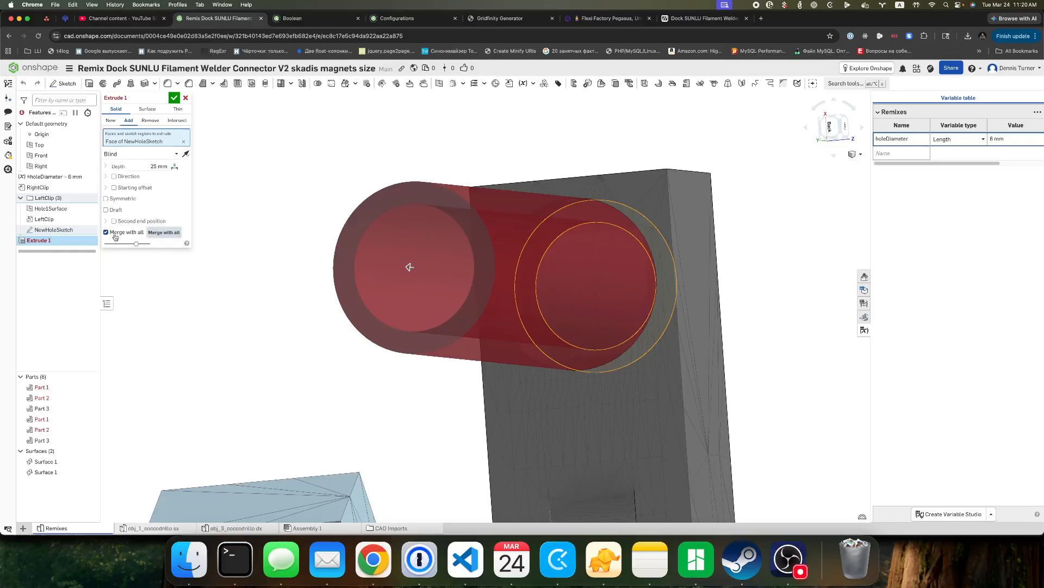
pyautogui.click(116, 234)
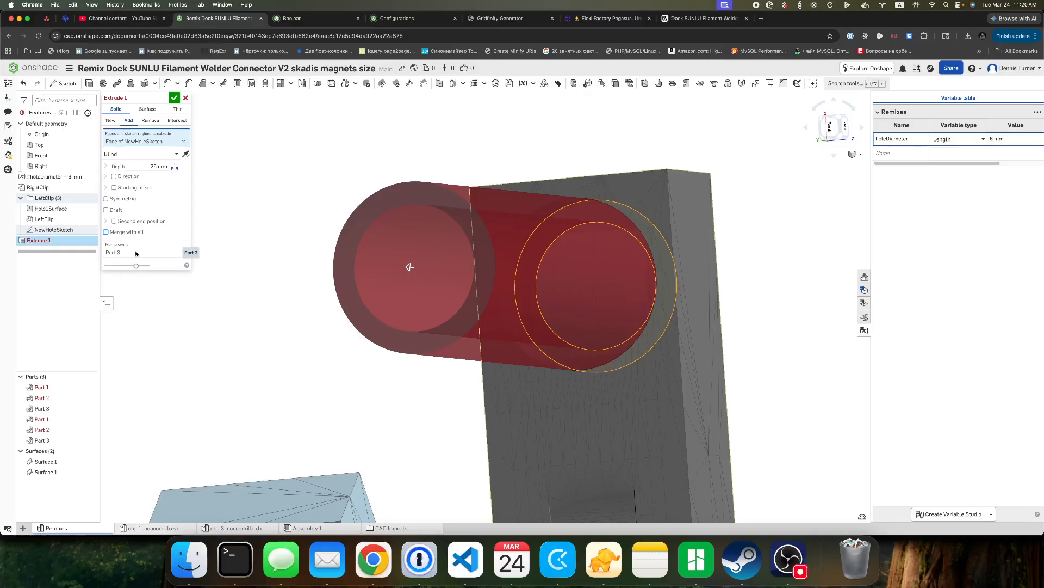
pyautogui.click(800, 552)
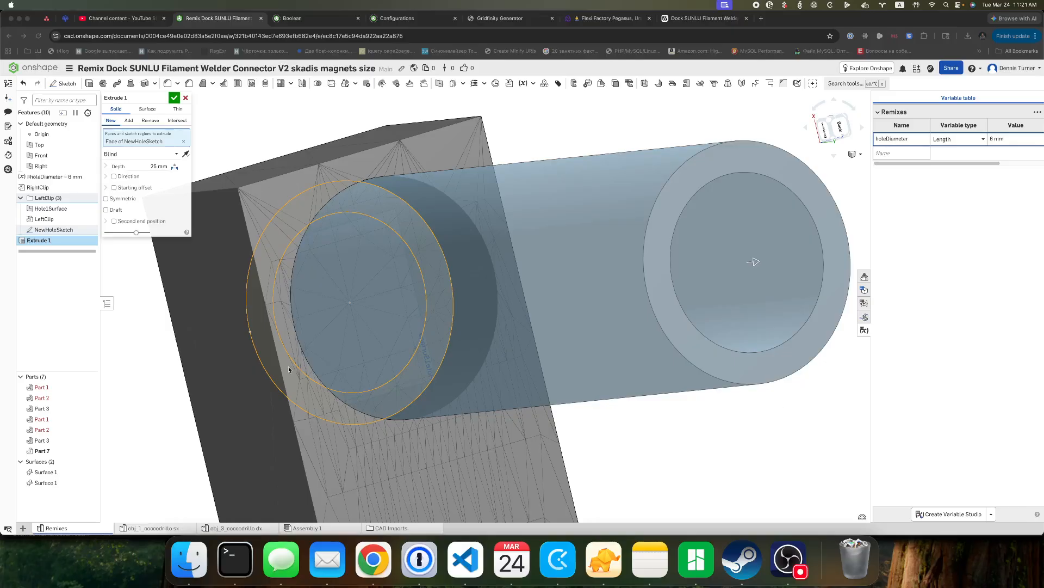
pyautogui.click(170, 383)
pyautogui.moveTo(169, 383); pyautogui.dragTo(170, 386, button='right')
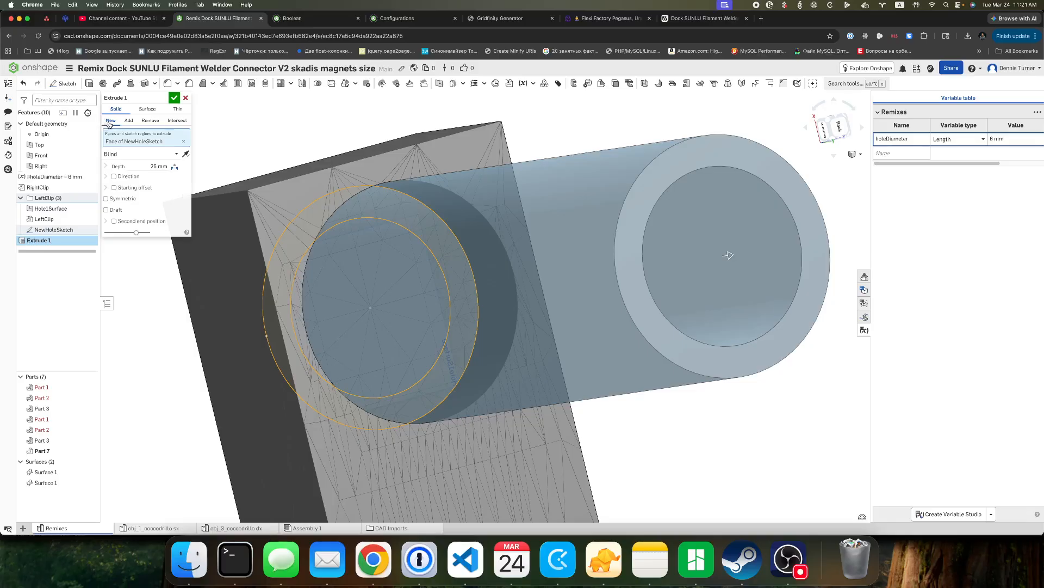
pyautogui.click(129, 125)
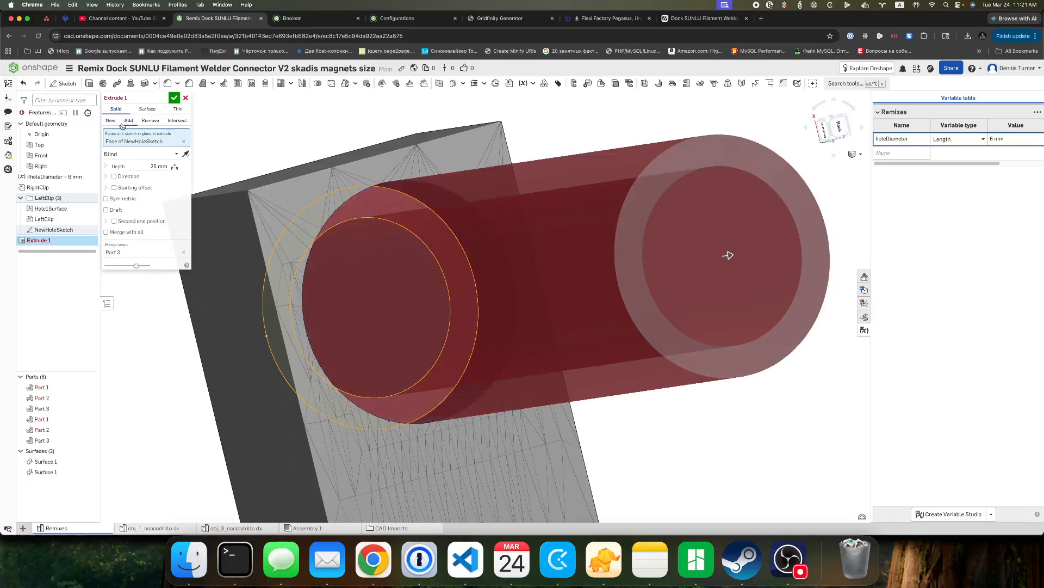
pyautogui.click(114, 125)
# Set the ring extrude's end type to Up to vertex, using the stored mesh point.
pyautogui.click(166, 154)
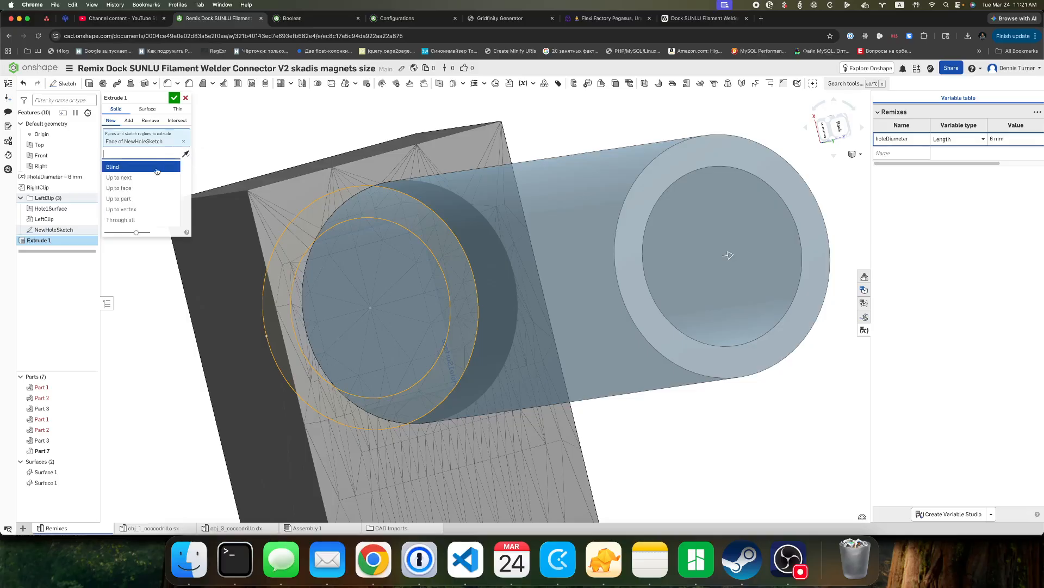
pyautogui.click(122, 209)
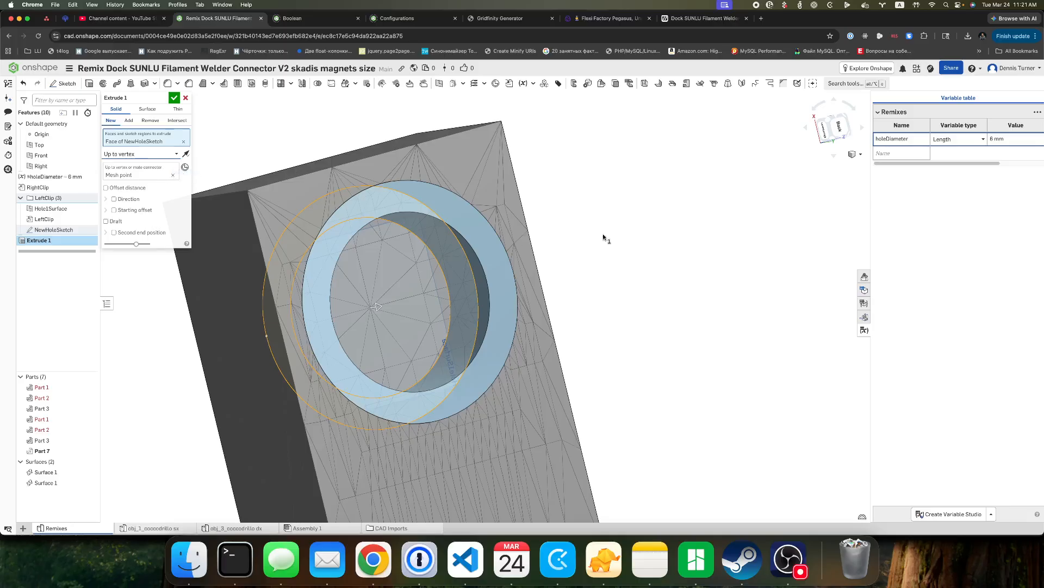
pyautogui.moveTo(606, 236)
pyautogui.mouseDown(button='right')
pyautogui.moveTo(632, 232)
pyautogui.moveTo(578, 227)
pyautogui.moveTo(604, 227)
pyautogui.mouseUp(button='right')
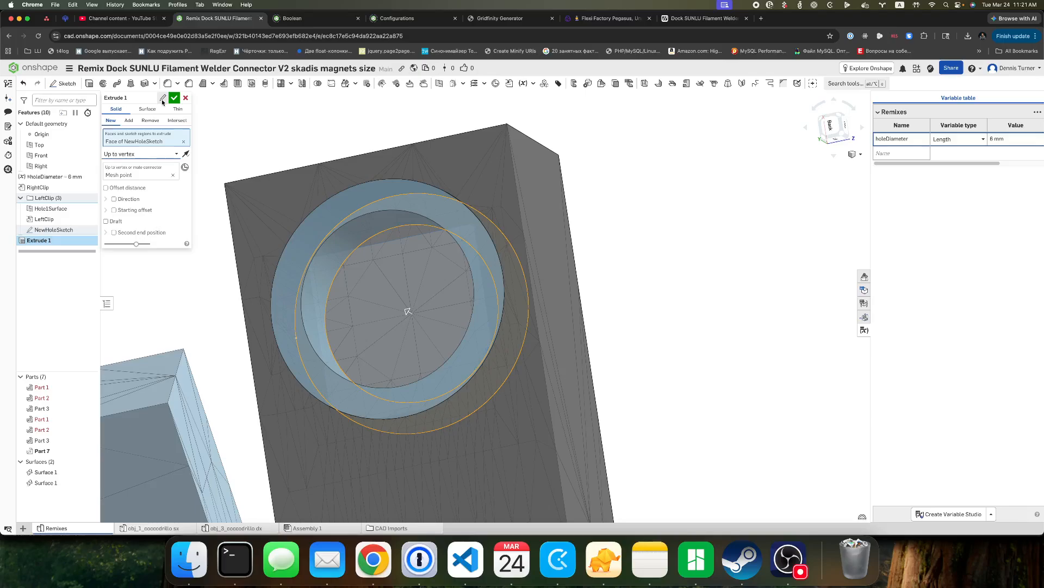
# Rename the extrude as ExtraWalls, accept it, and move it into the LeftClip folder.
pyautogui.click(162, 99)
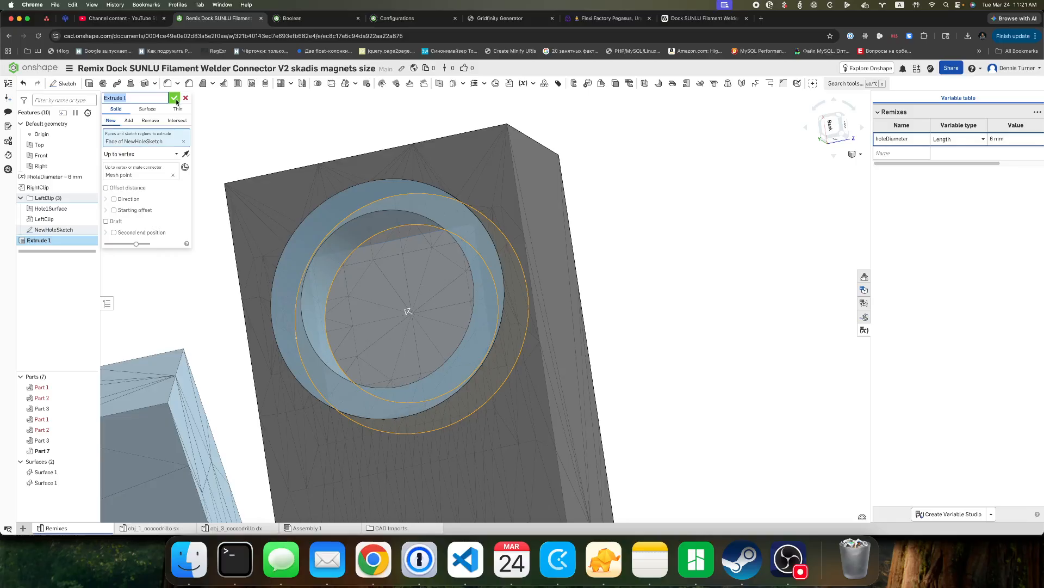
pyautogui.write('ExtraWalls')
pyautogui.click(174, 98)
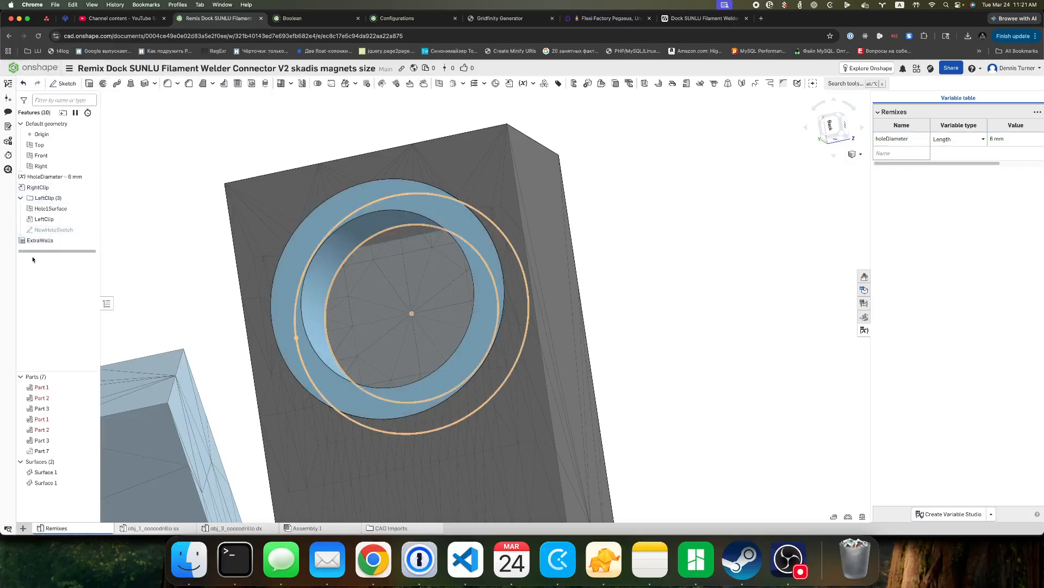
pyautogui.moveTo(40, 240); pyautogui.dragTo(71, 235)
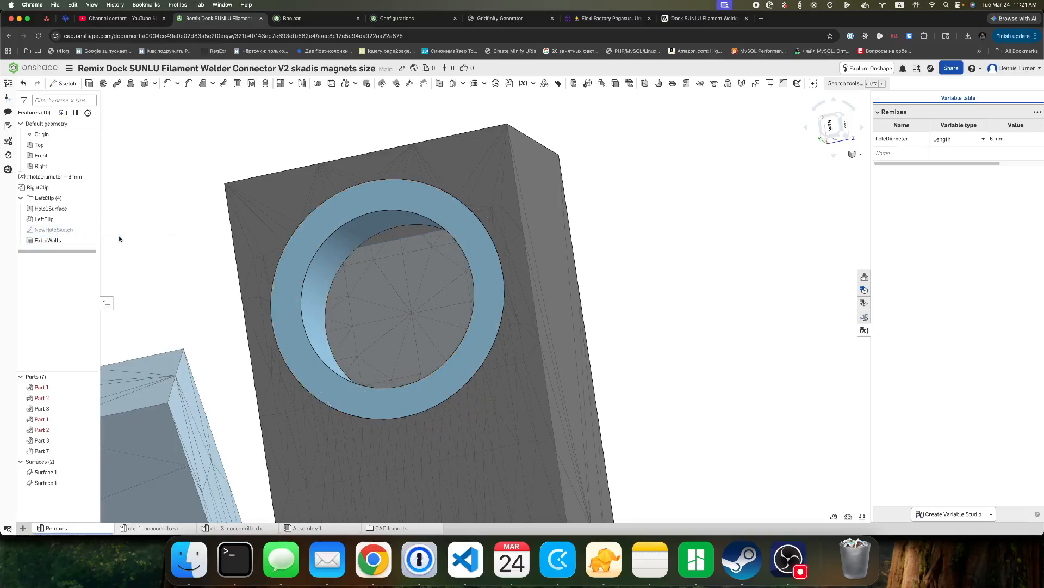
# Inspect the ring inside the magnet hole and measure the distance between its two inner circular edges.
pyautogui.moveTo(640, 249)
pyautogui.mouseDown(button='right')
pyautogui.moveTo(660, 256)
pyautogui.moveTo(629, 260)
pyautogui.mouseUp(button='right')
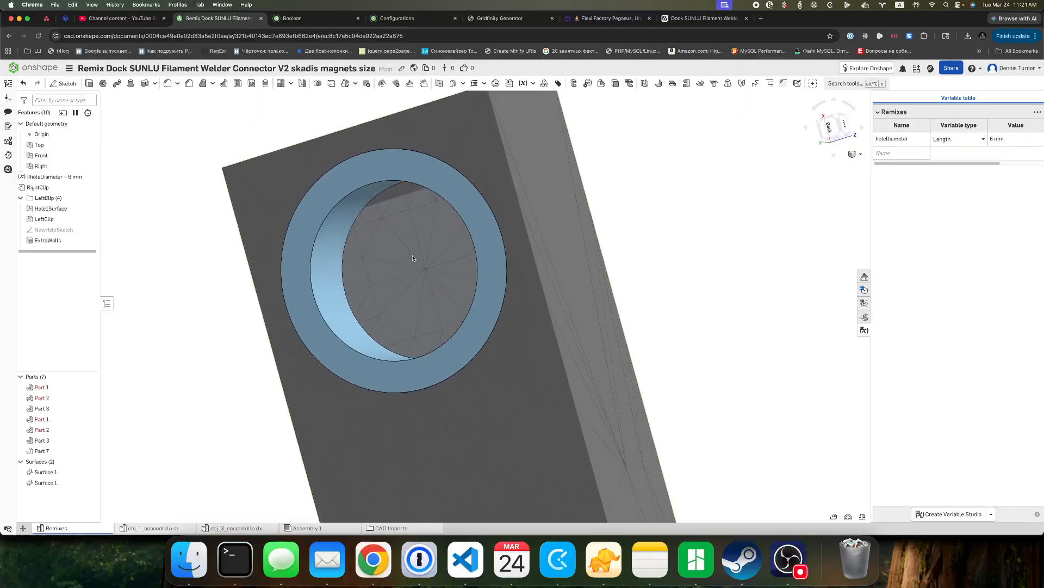
pyautogui.scroll(5, 327, 247)
pyautogui.scroll(-5, 379, 281)
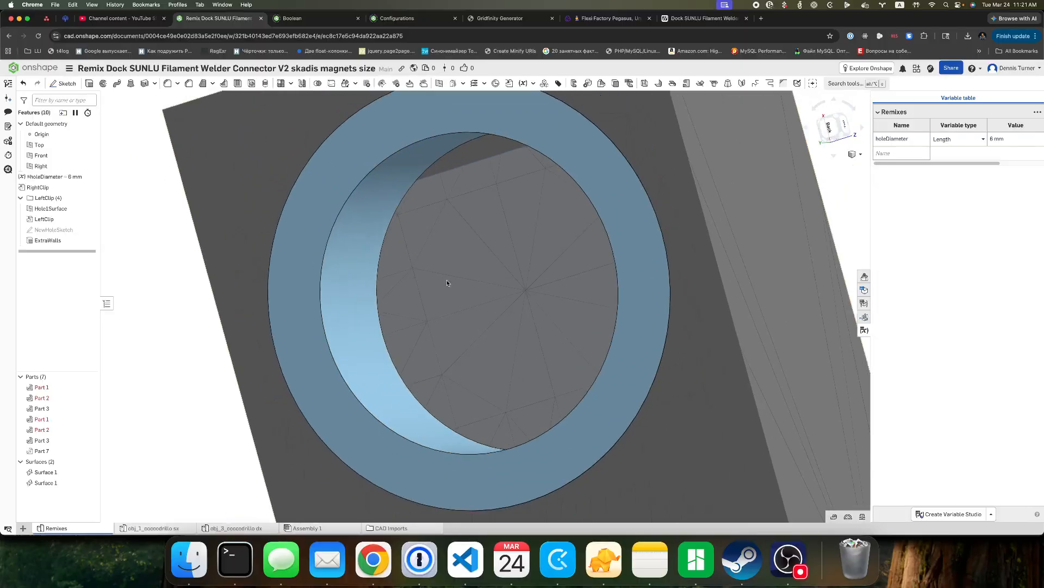
pyautogui.moveTo(730, 274); pyautogui.dragTo(647, 278, button='right')
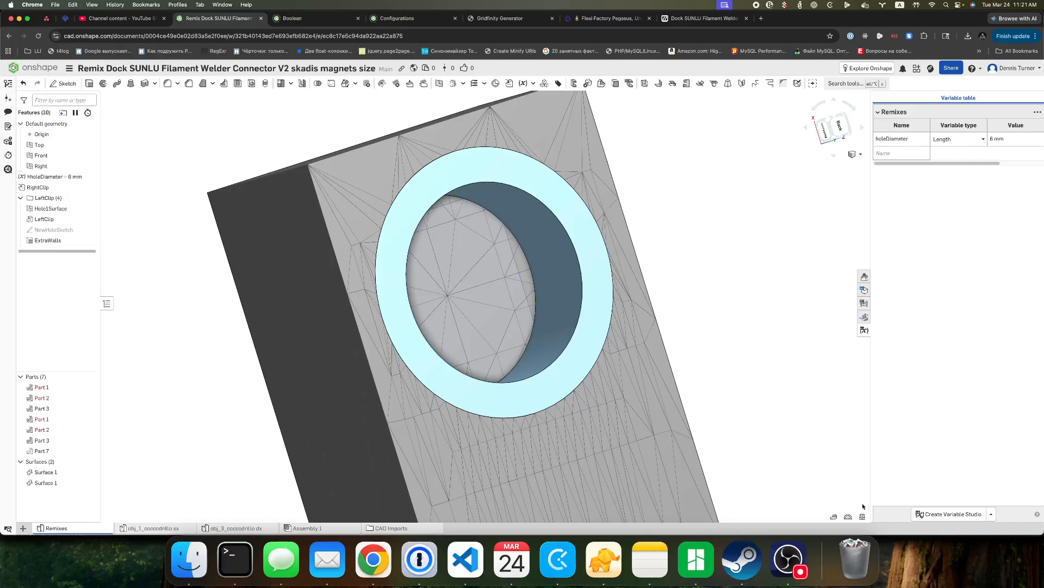
pyautogui.click(834, 517)
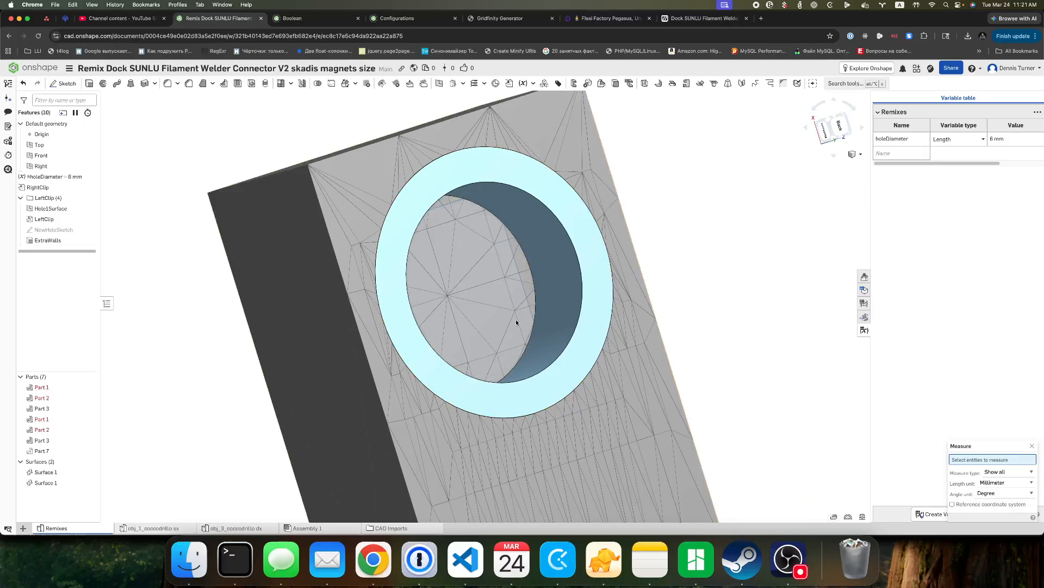
pyautogui.click(528, 260)
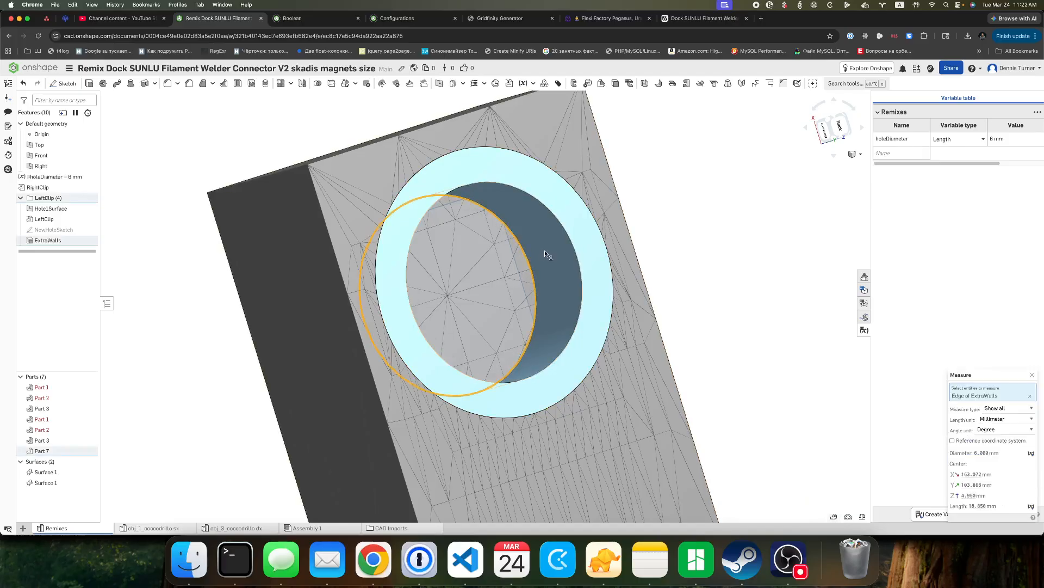
pyautogui.click(568, 233)
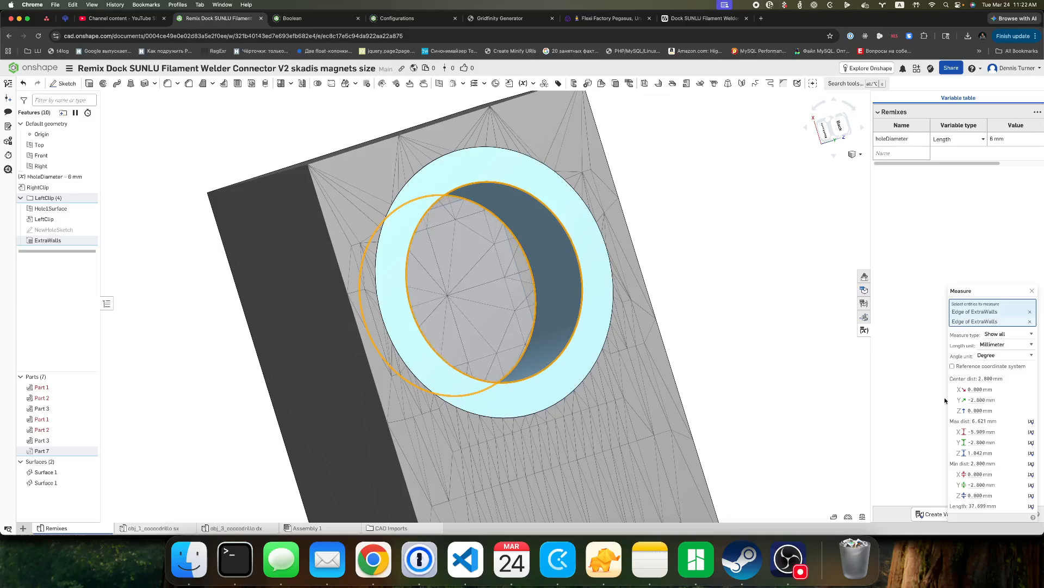
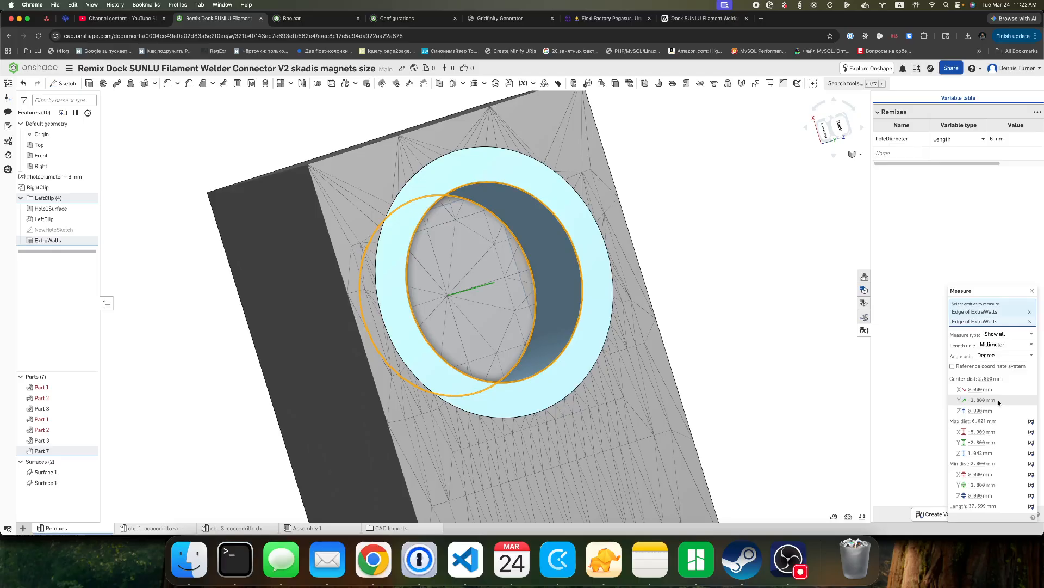
# Close the edge measurement and start a new surface extrude for the bottom of the magnet hole.
pyautogui.click(1034, 293)
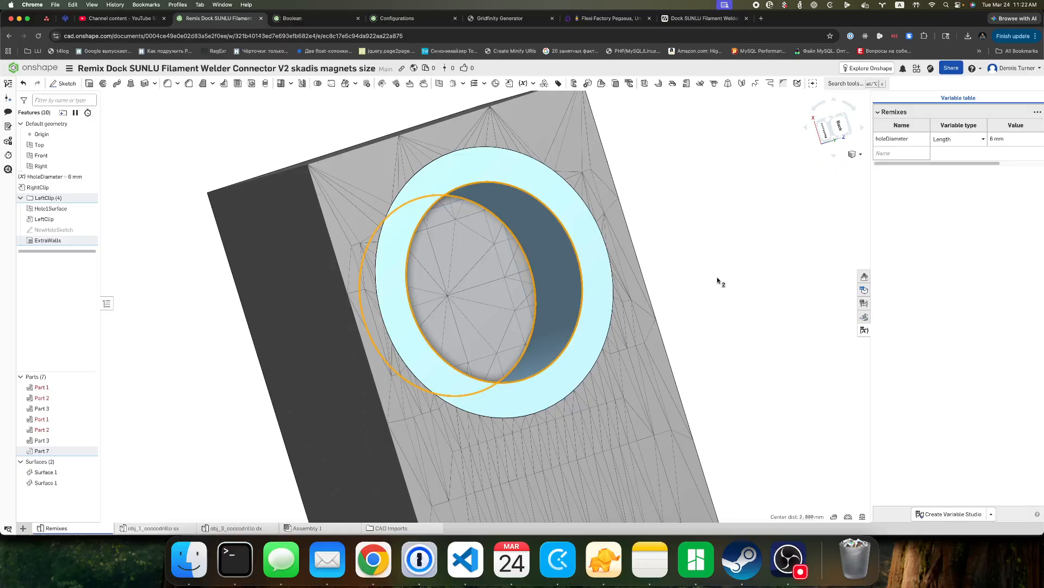
pyautogui.moveTo(717, 276); pyautogui.dragTo(703, 279, button='right')
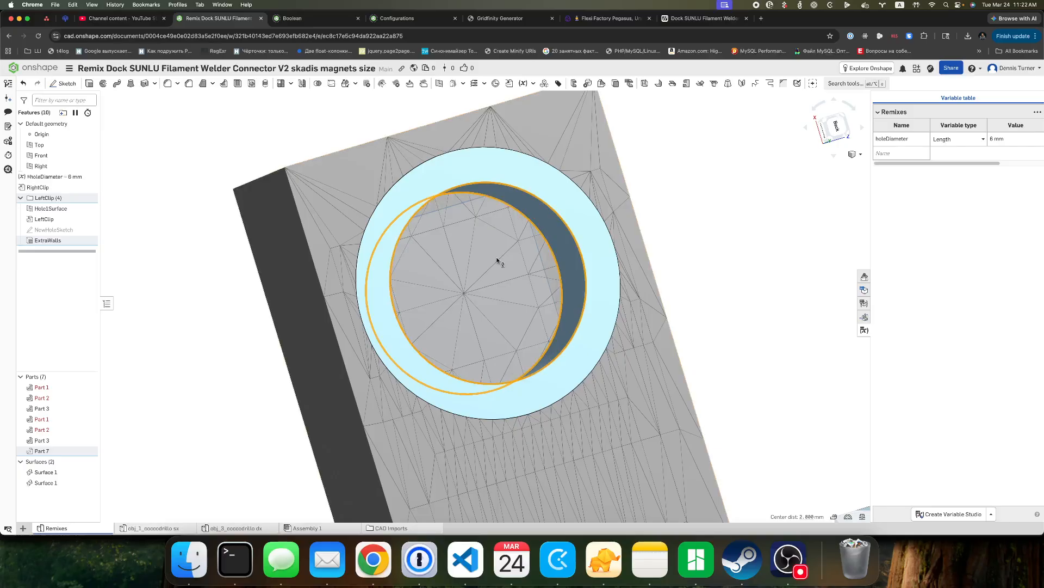
pyautogui.scroll(3, 497, 262)
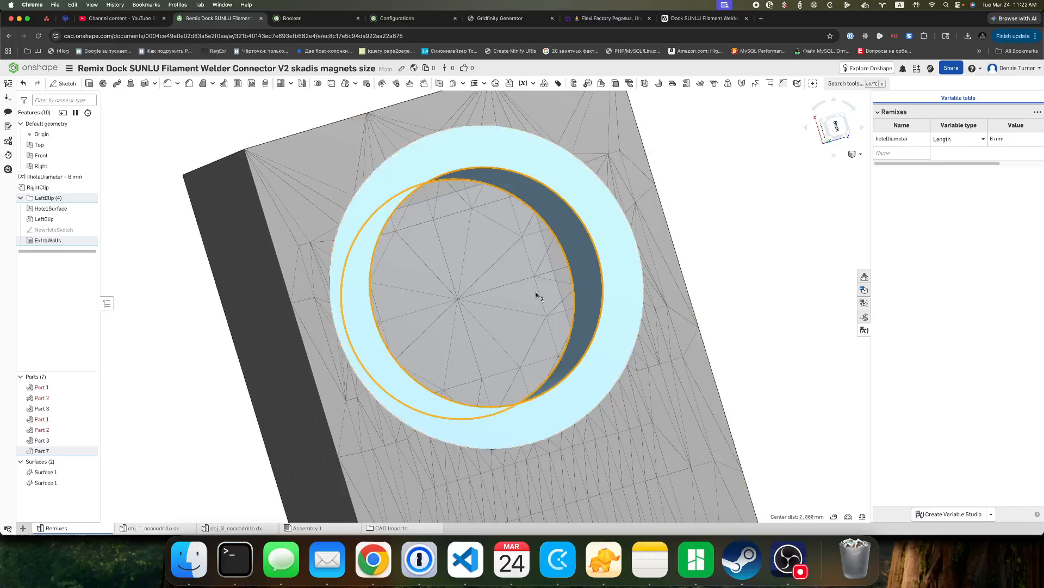
pyautogui.moveTo(789, 297); pyautogui.dragTo(768, 294, button='right')
pyautogui.click(89, 83)
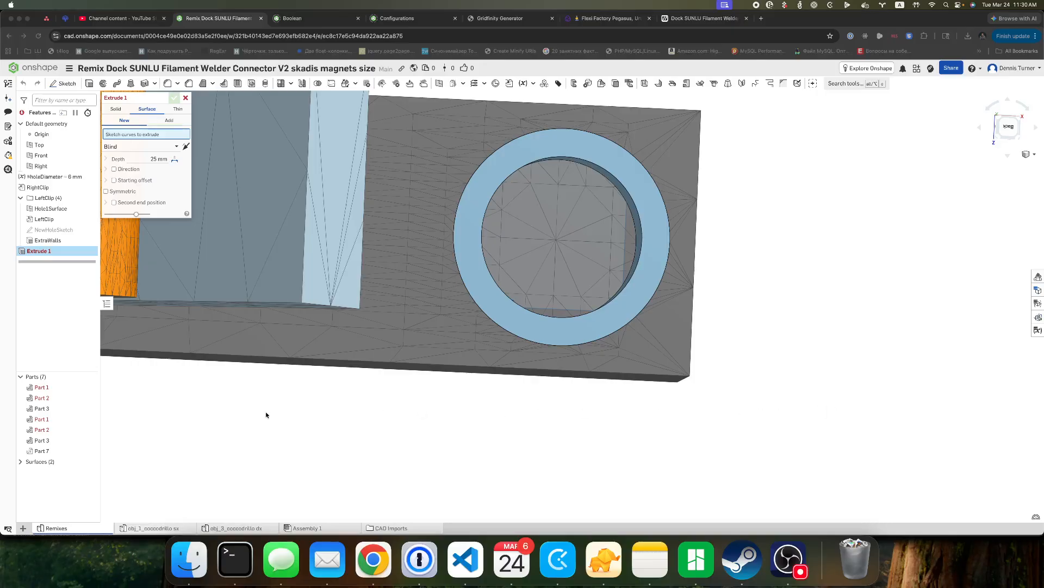
pyautogui.click(266, 414)
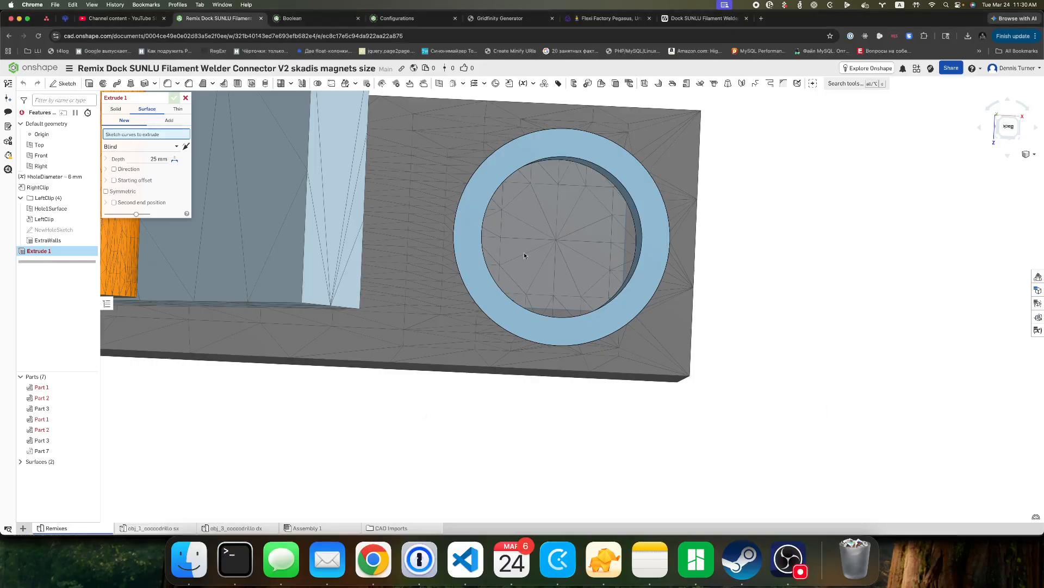
pyautogui.click(55, 230)
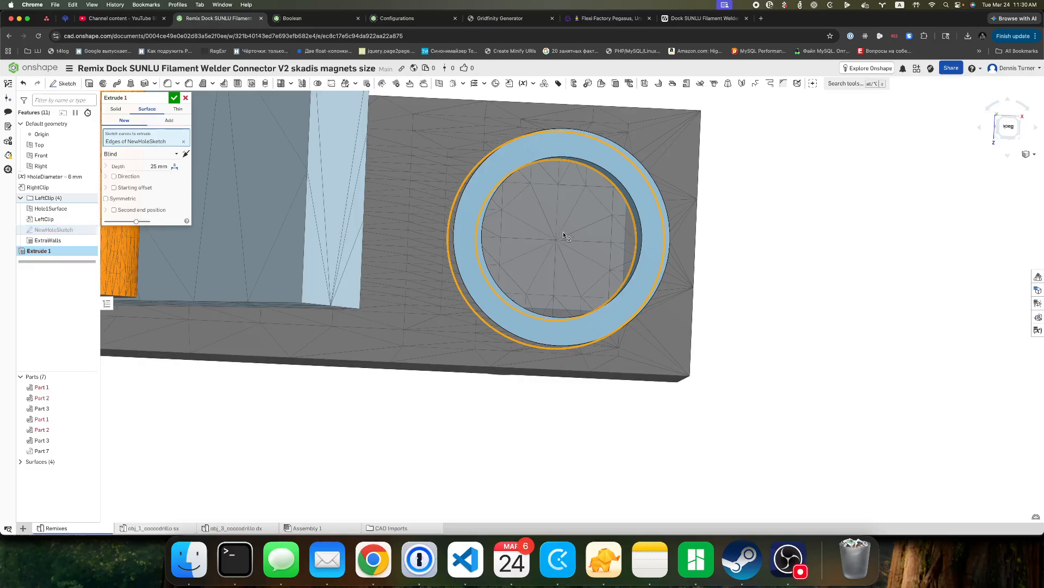
pyautogui.scroll(3, 571, 197)
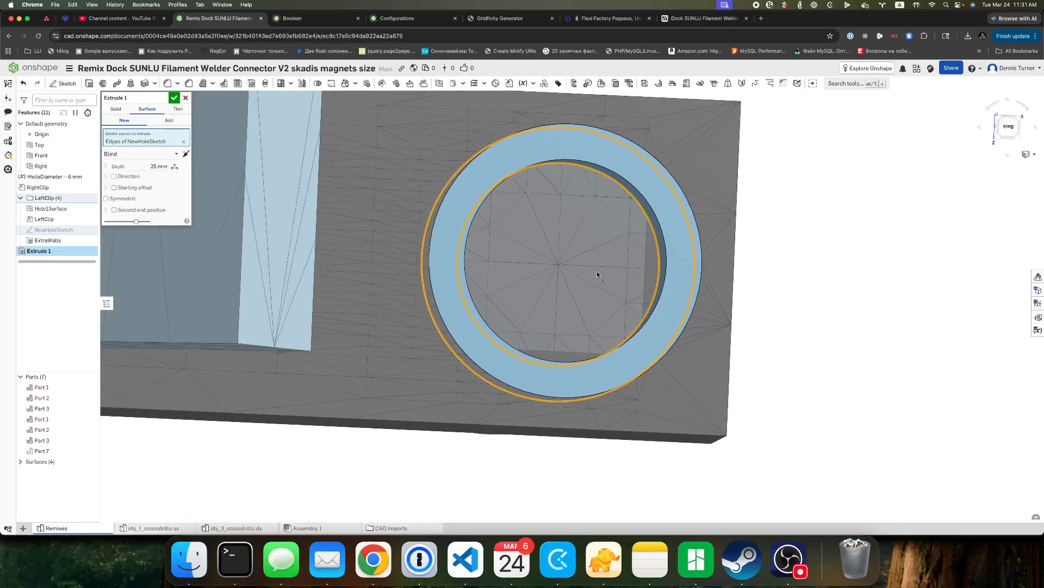
pyautogui.moveTo(599, 274); pyautogui.dragTo(564, 227, button='right')
pyautogui.moveTo(514, 255); pyautogui.dragTo(465, 203, button='right')
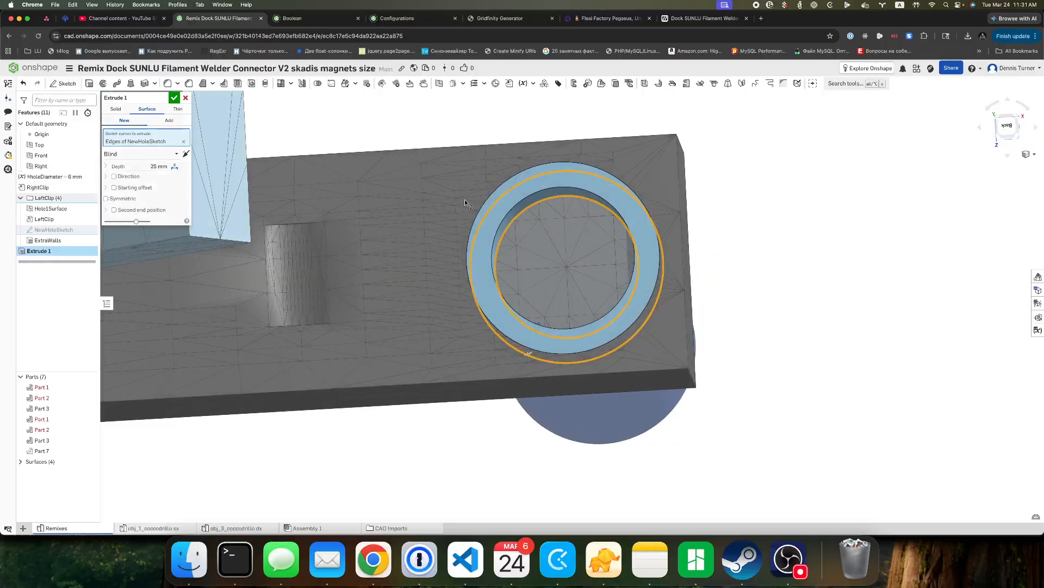
pyautogui.click(184, 141)
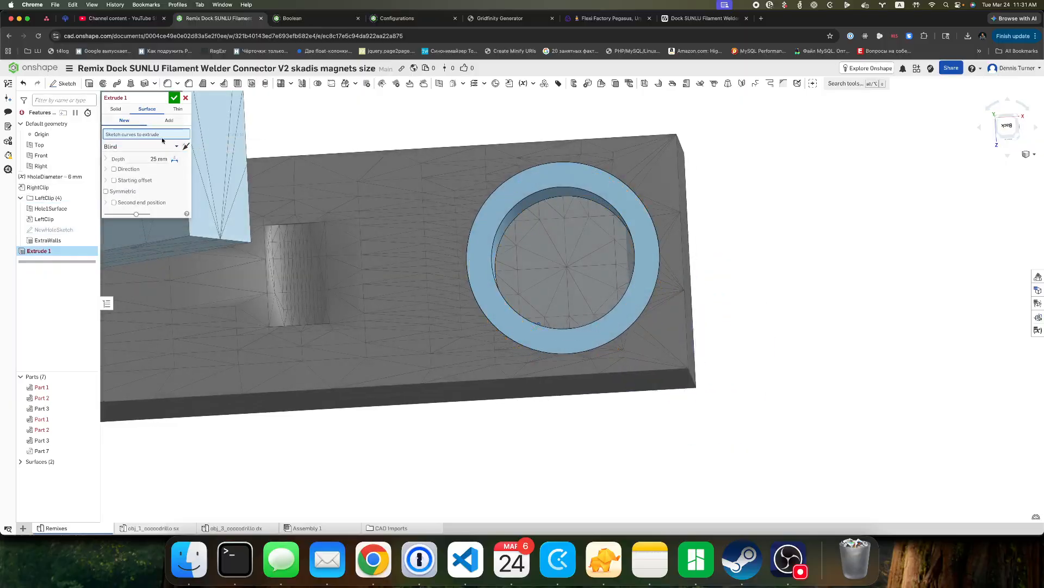
# Use only the inner circle of NewHoleSketch as the surface extrude's curve, and hide the sketch.
pyautogui.scroll(5, 562, 199)
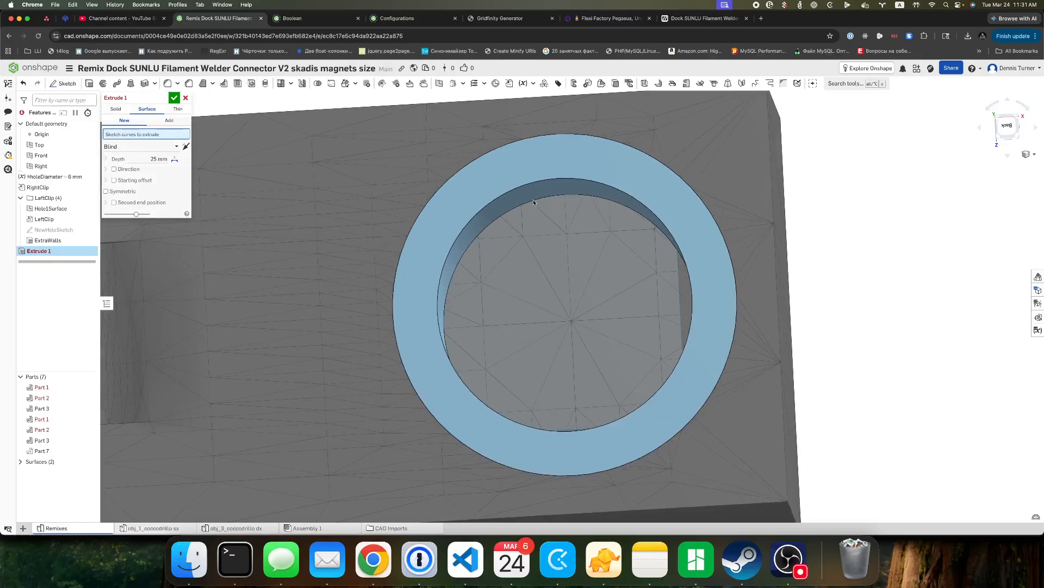
pyautogui.scroll(2, 541, 207)
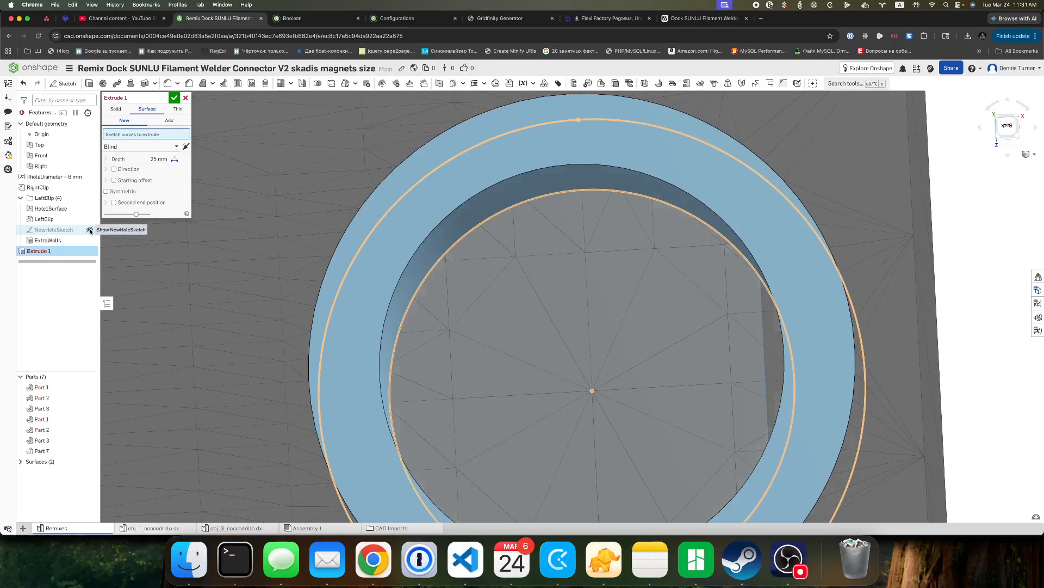
pyautogui.click(542, 204)
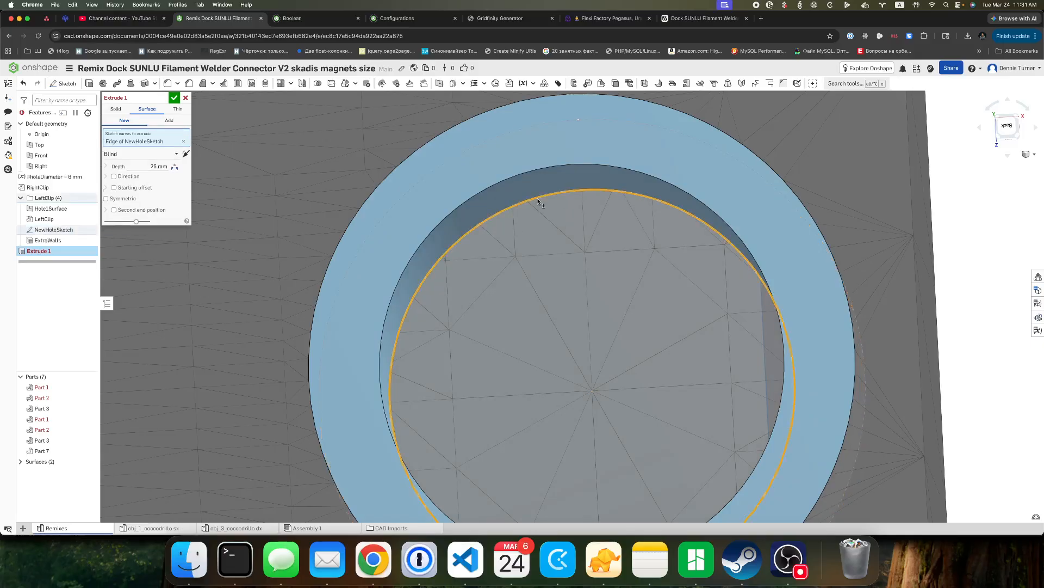
pyautogui.scroll(-2, 563, 226)
pyautogui.scroll(-2, 563, 226)
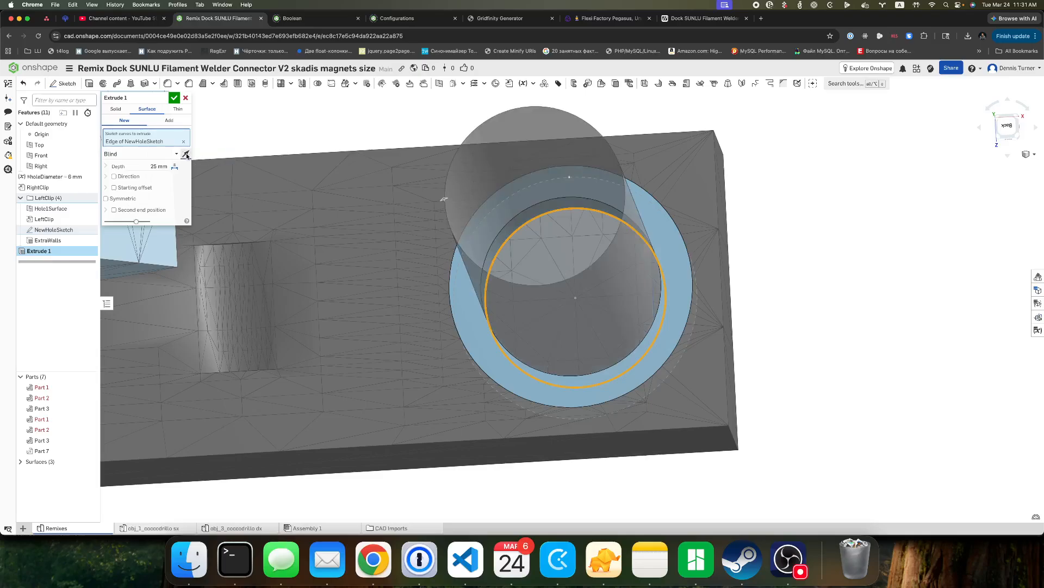
pyautogui.click(92, 229)
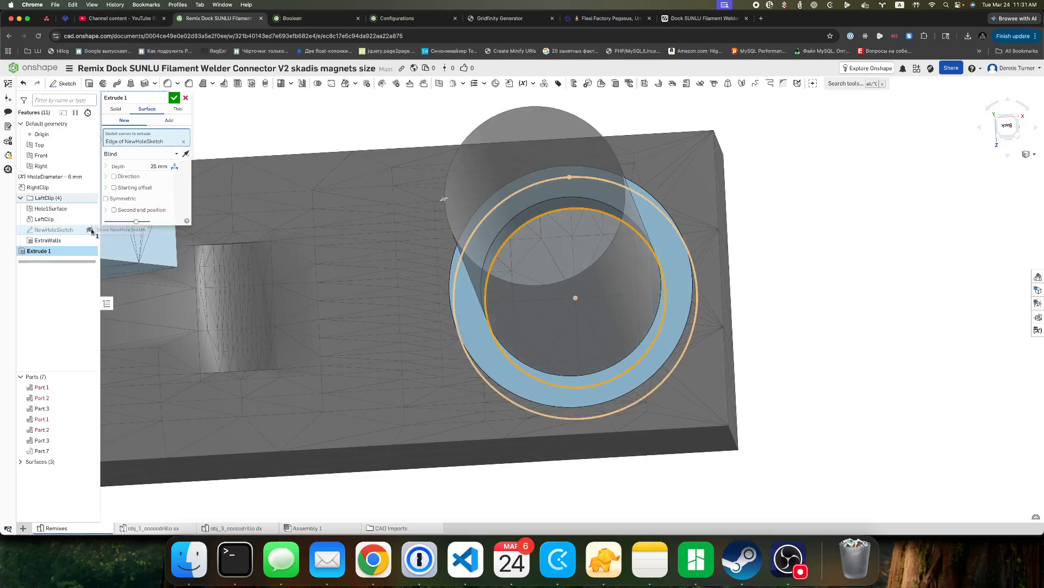
# Try the Up to next and Up to face end types for the extrude, and return it to Blind.
pyautogui.click(177, 156)
pyautogui.click(155, 183)
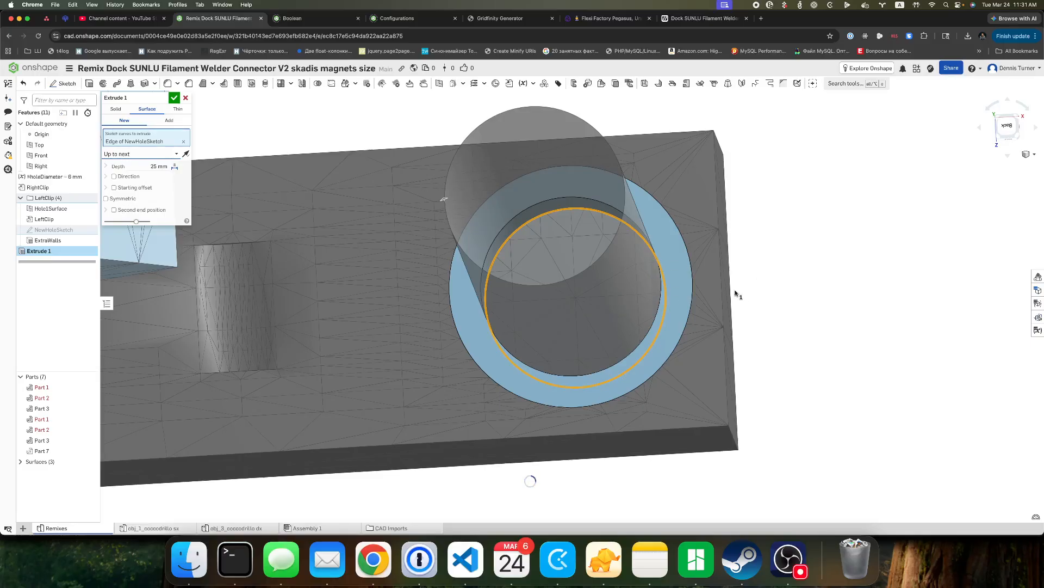
pyautogui.moveTo(787, 282); pyautogui.dragTo(800, 254, button='right')
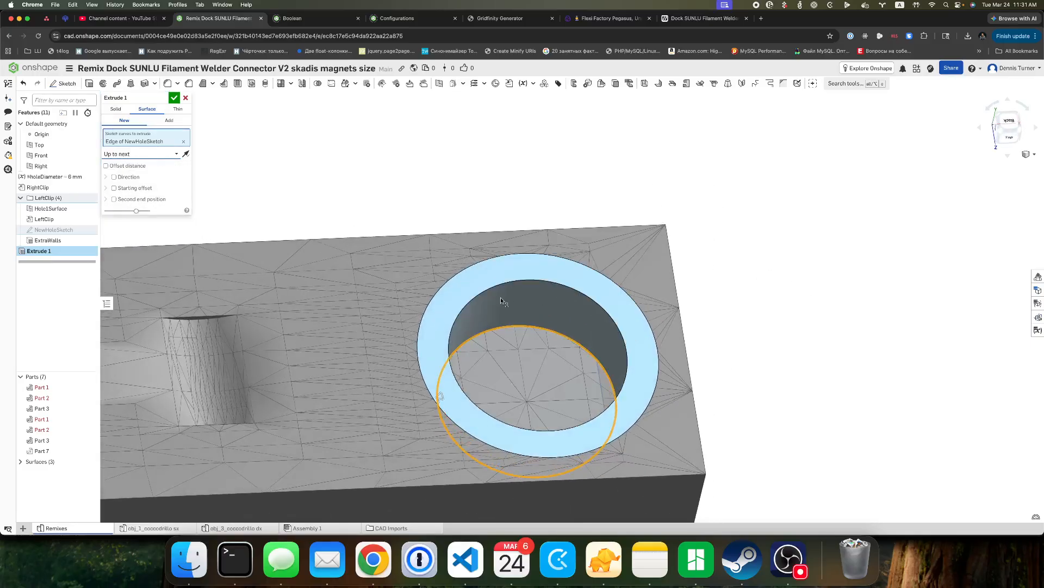
pyautogui.click(164, 154)
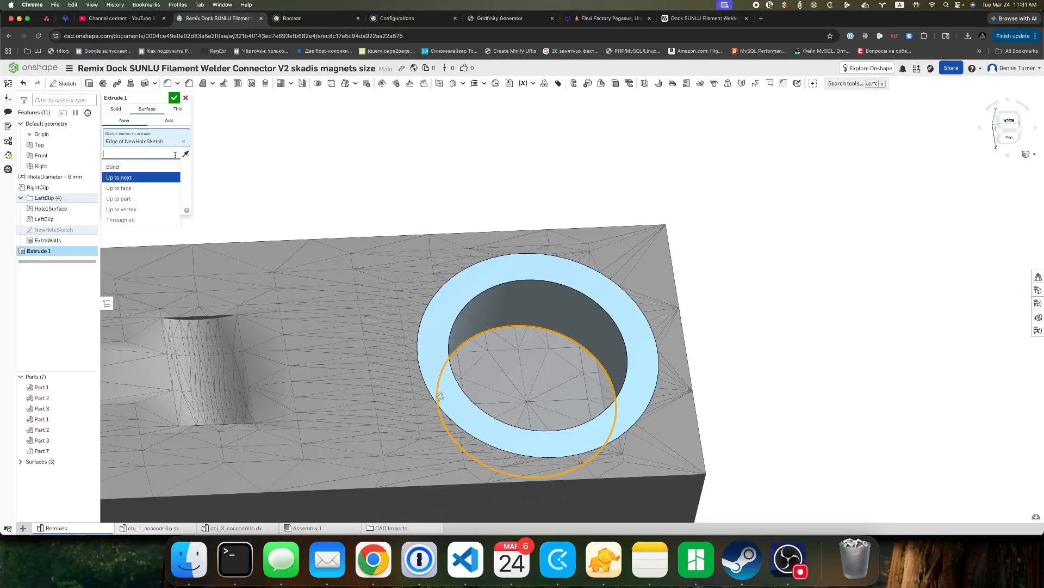
pyautogui.click(154, 188)
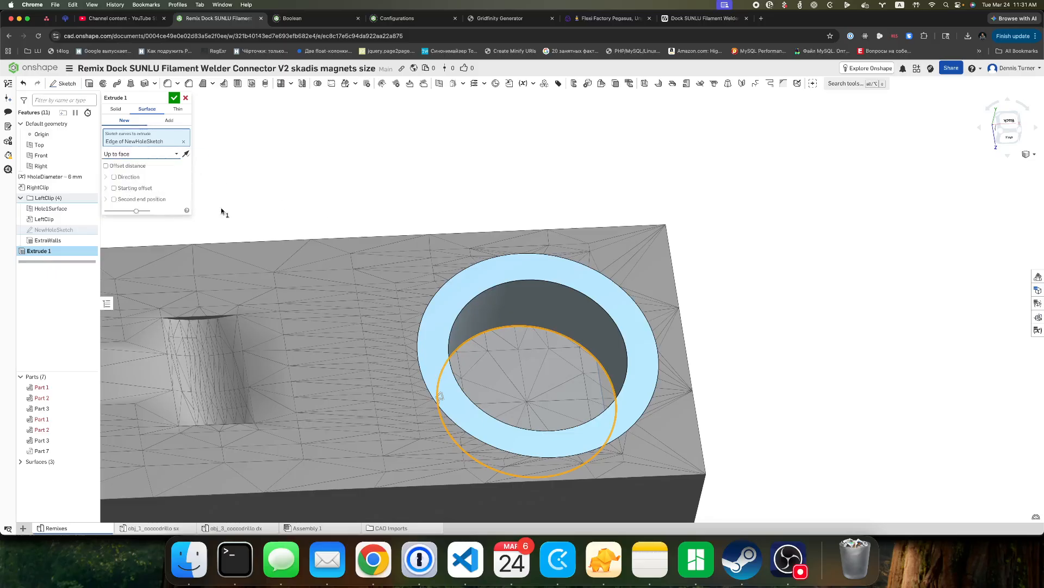
pyautogui.click(176, 155)
pyautogui.click(153, 167)
# Add a length variable named extraThickness to the variable table with a value of 1 mm.
pyautogui.click(1038, 330)
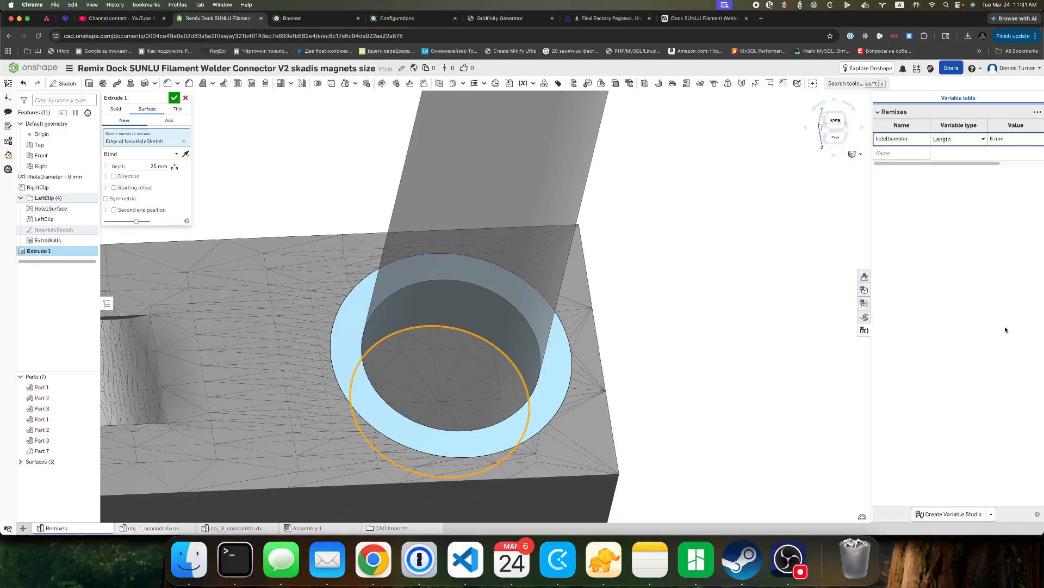
pyautogui.click(884, 153)
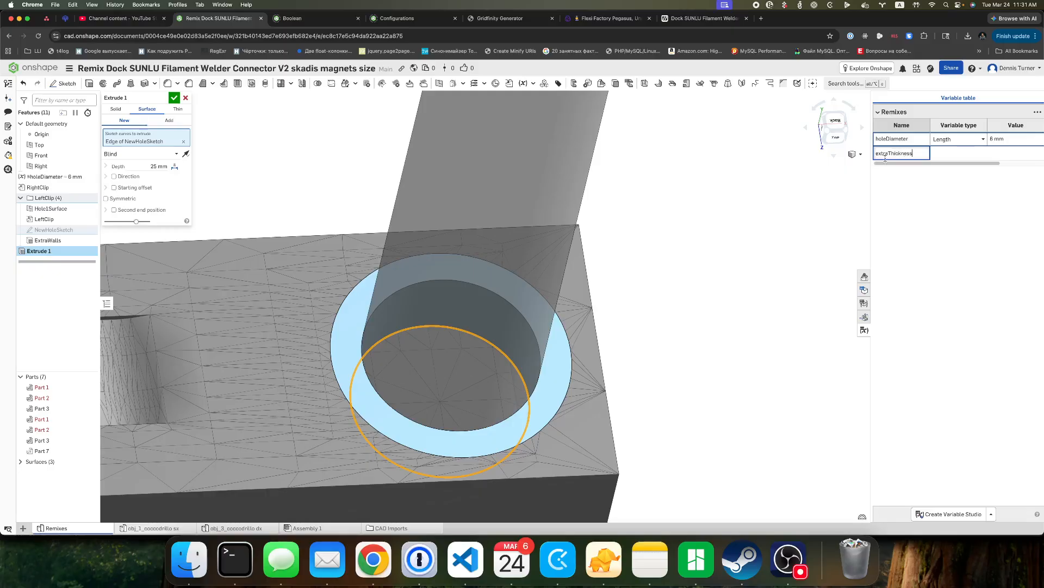
pyautogui.click(1005, 157)
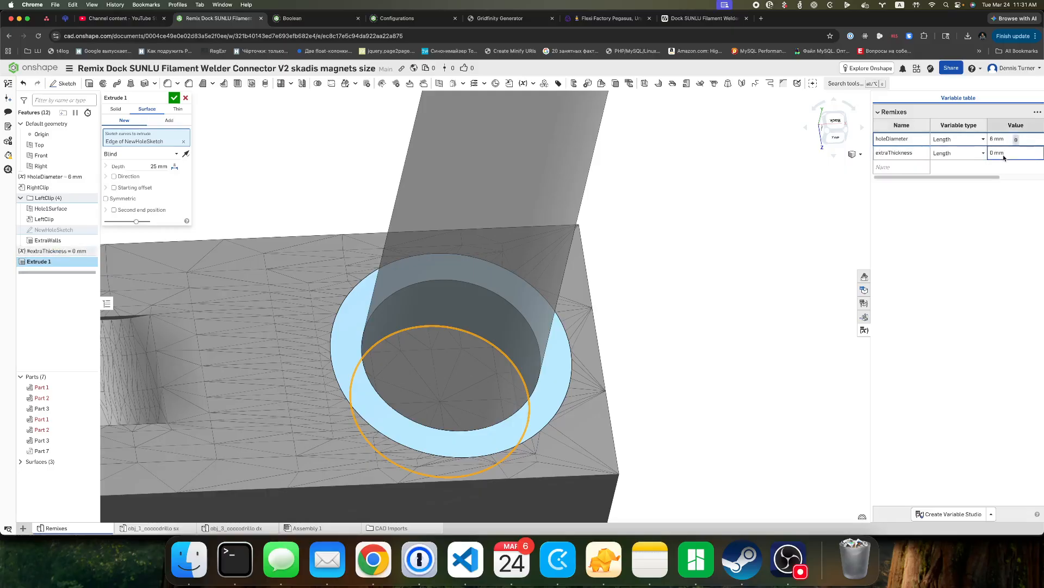
pyautogui.press('super+a')
pyautogui.write('1mm')
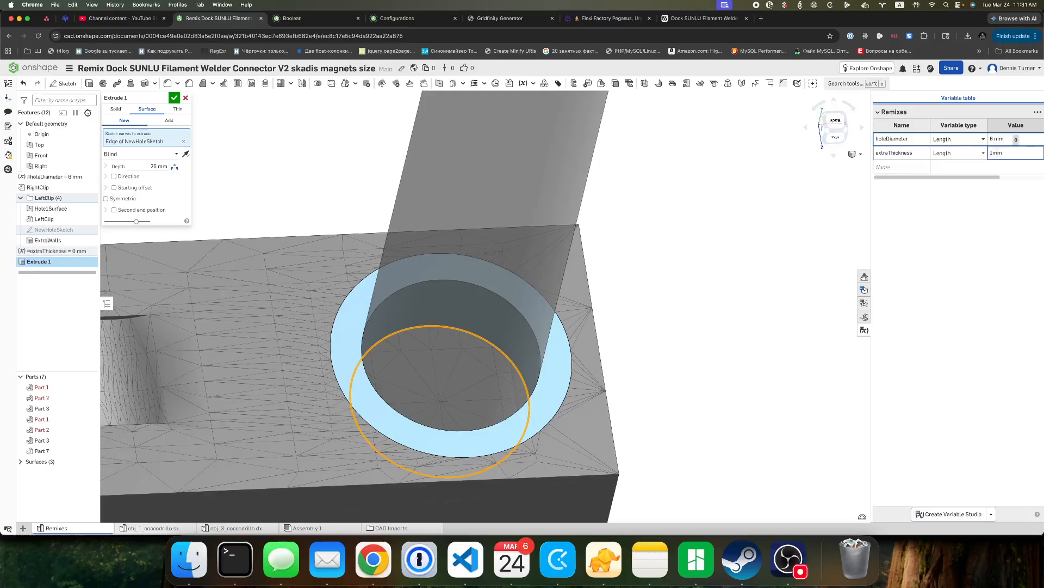
pyautogui.press('Return')
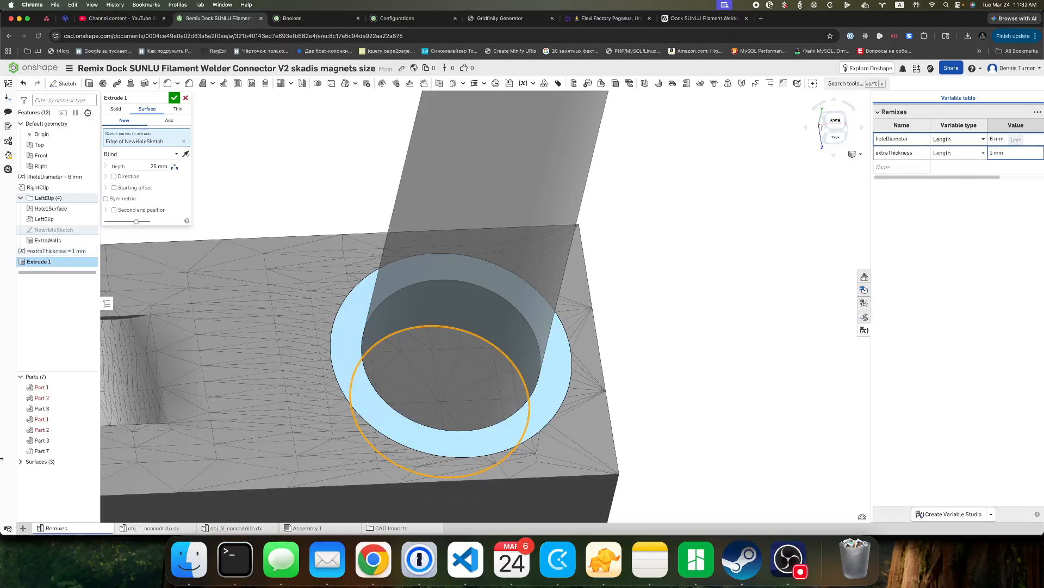
# Set the extrude's depth to the #extraThickness variable.
pyautogui.click(154, 166)
pyautogui.write('#ext')
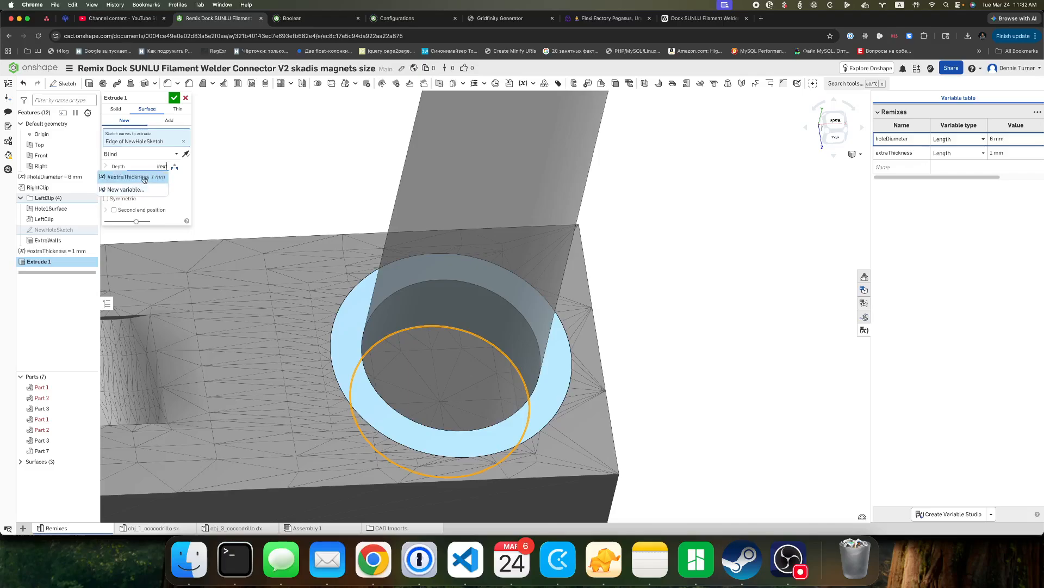
pyautogui.click(147, 177)
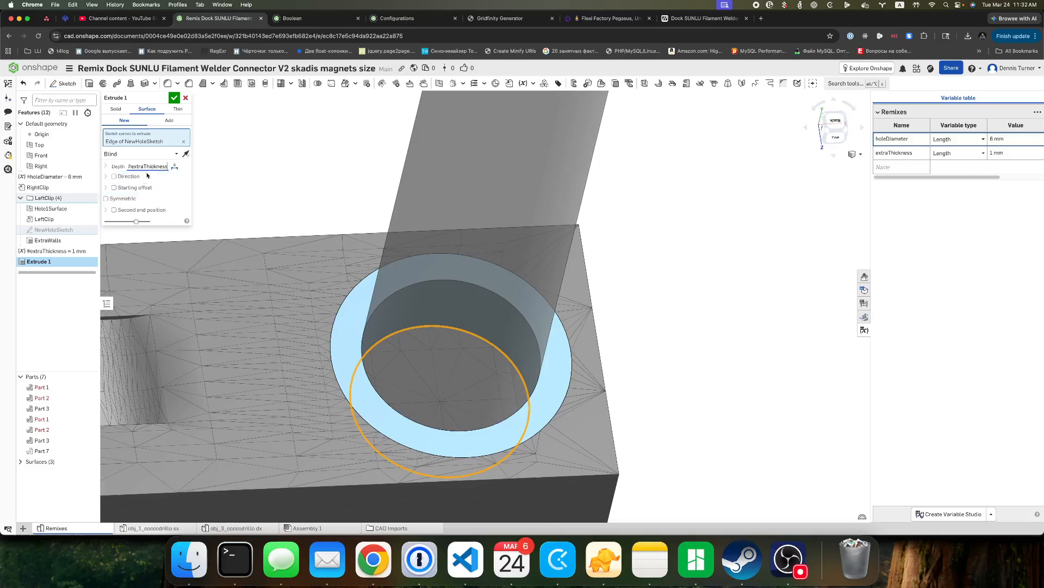
pyautogui.press('Return')
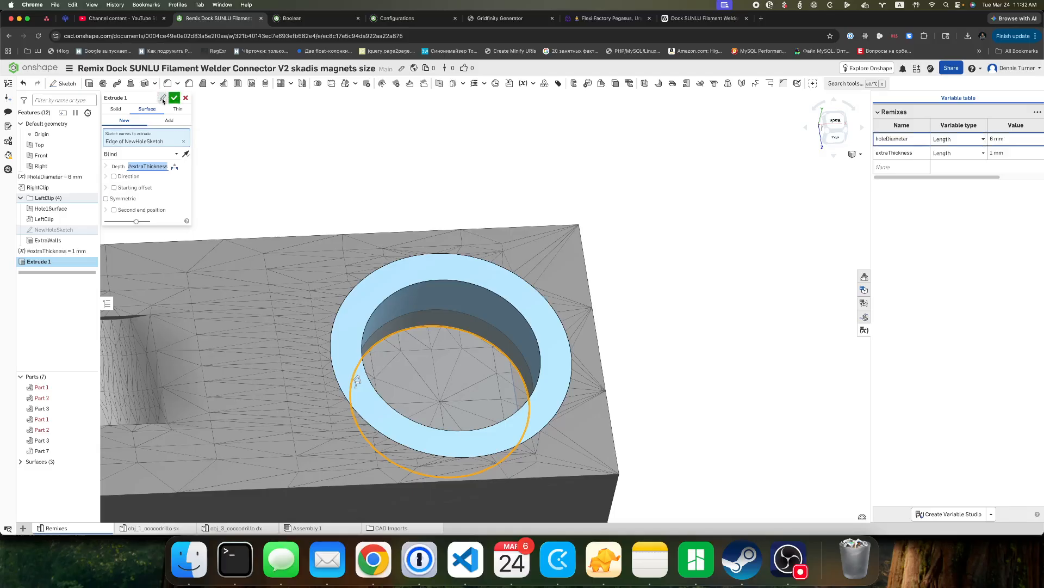
# Rename the extrude as ExtraBottom and change its type from Surface to Solid.
pyautogui.click(153, 98)
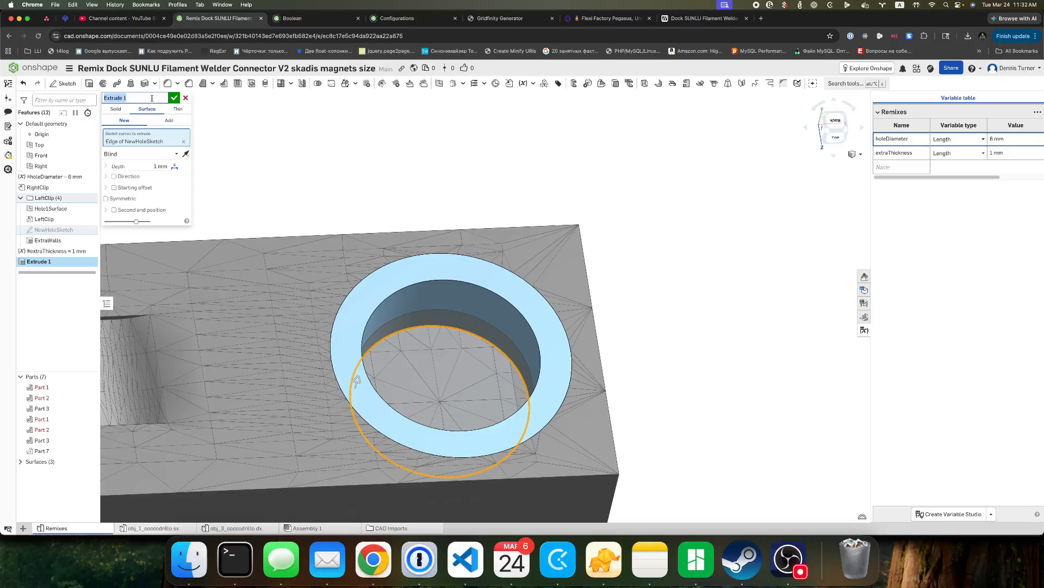
pyautogui.write('ExtraBottom')
pyautogui.click(116, 108)
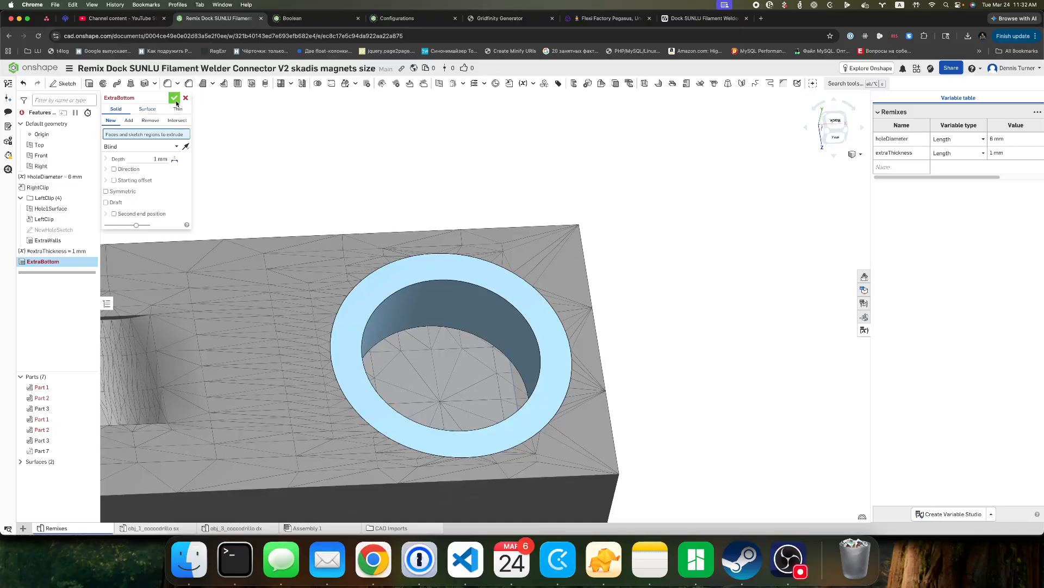
# Extrude the inner circular region of NewHoleSketch as a new solid, hide the sketch, and accept ExtraBottom.
pyautogui.moveTo(674, 434); pyautogui.dragTo(660, 465, button='right')
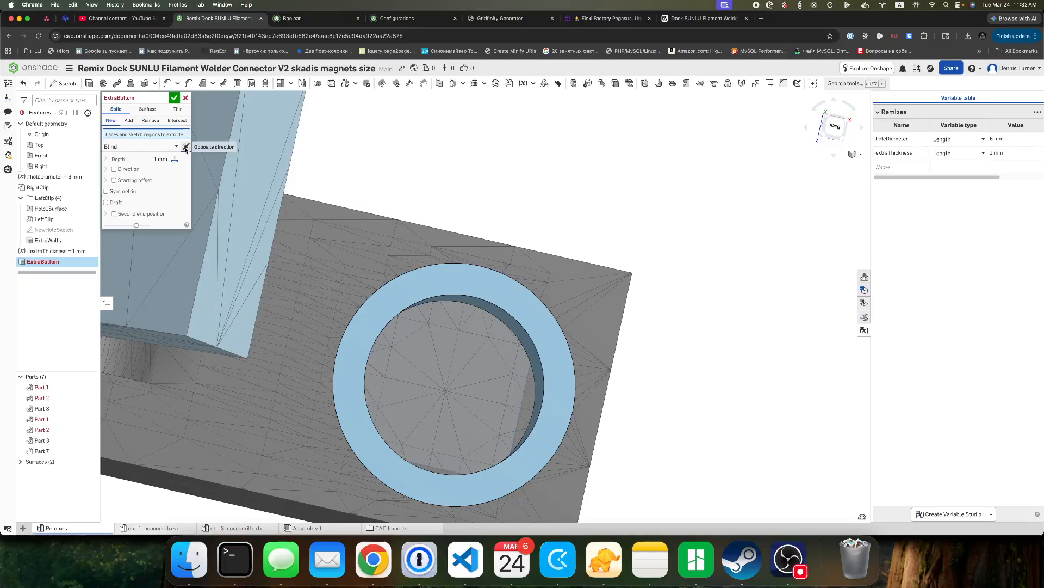
pyautogui.moveTo(417, 171); pyautogui.dragTo(408, 167, button='right')
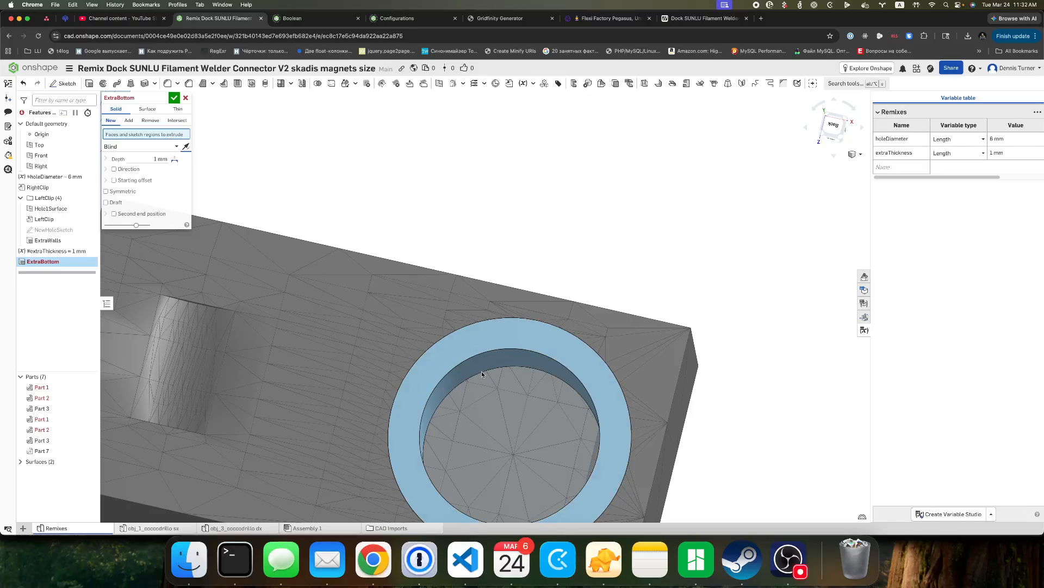
pyautogui.scroll(2, 481, 371)
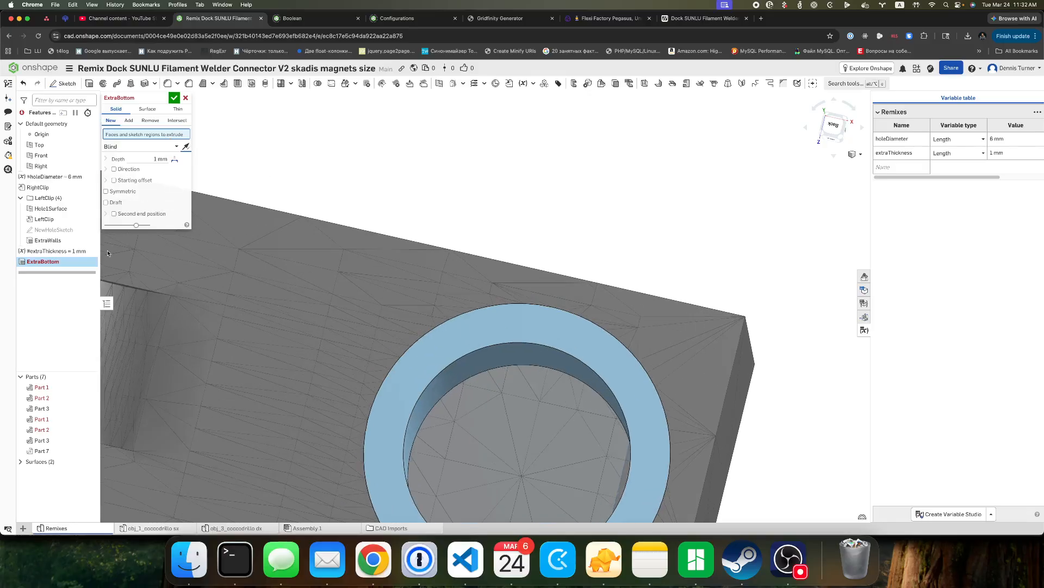
pyautogui.click(502, 369)
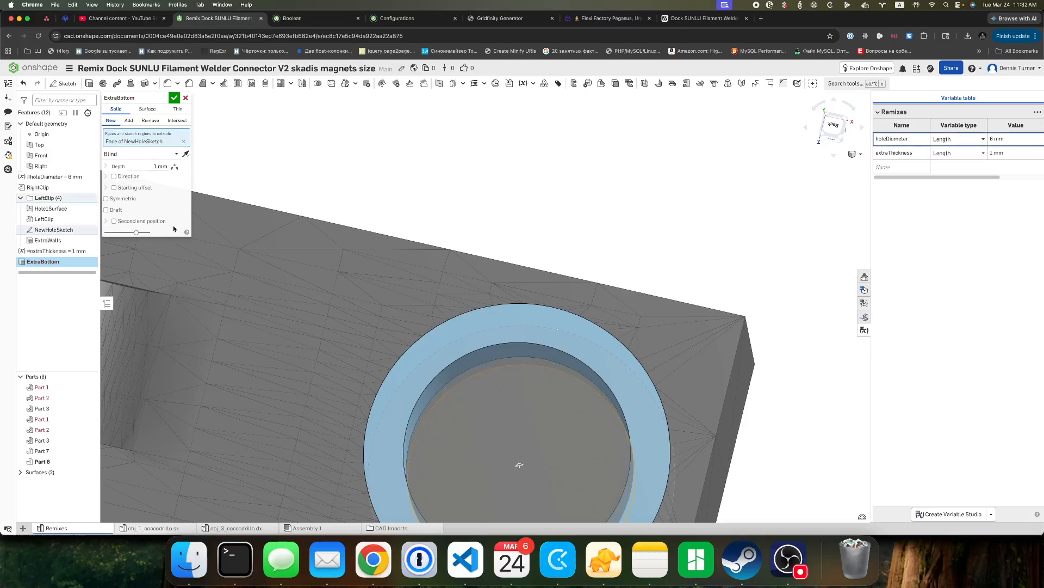
pyautogui.click(91, 230)
pyautogui.moveTo(718, 262)
pyautogui.mouseDown(button='right')
pyautogui.moveTo(741, 259)
pyautogui.moveTo(715, 259)
pyautogui.mouseUp(button='right')
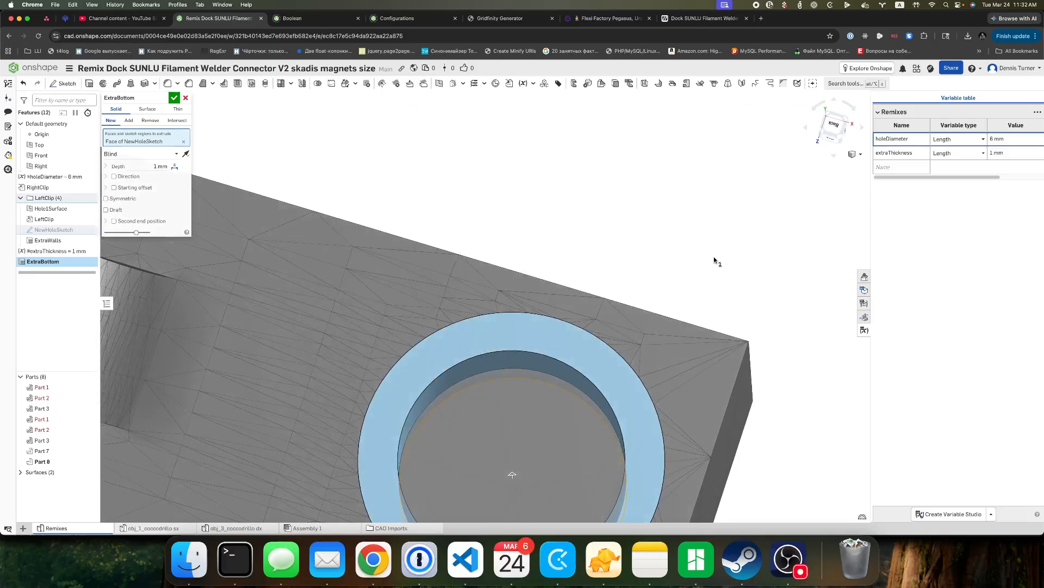
pyautogui.click(174, 97)
# Move the extraThickness variable directly below holeDiameter, and try to move ExtraBottom into the LeftClip folder.
pyautogui.moveTo(52, 251); pyautogui.dragTo(67, 189)
pyautogui.moveTo(46, 261); pyautogui.dragTo(63, 211)
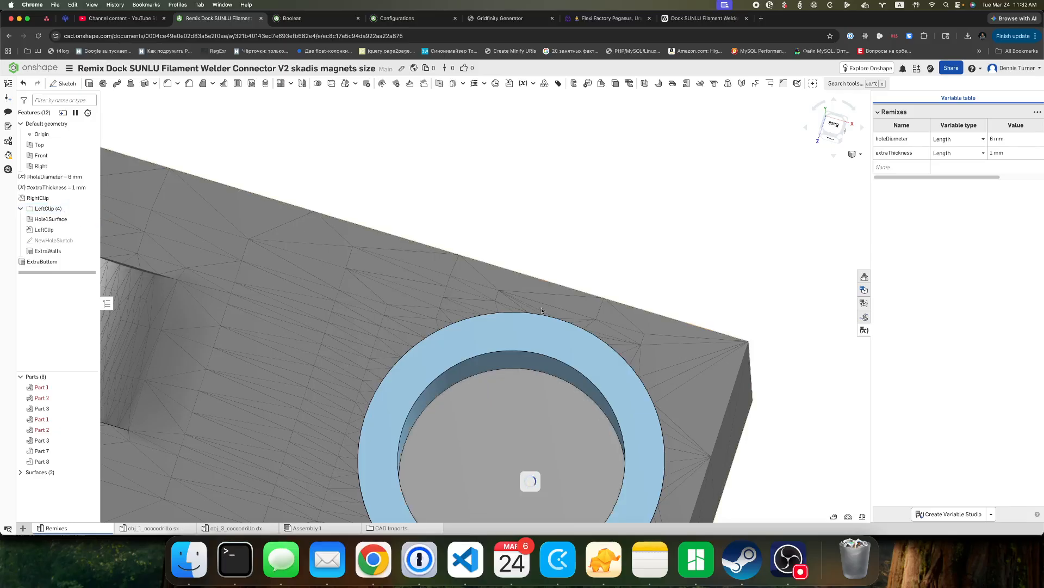
pyautogui.scroll(-5, 722, 441)
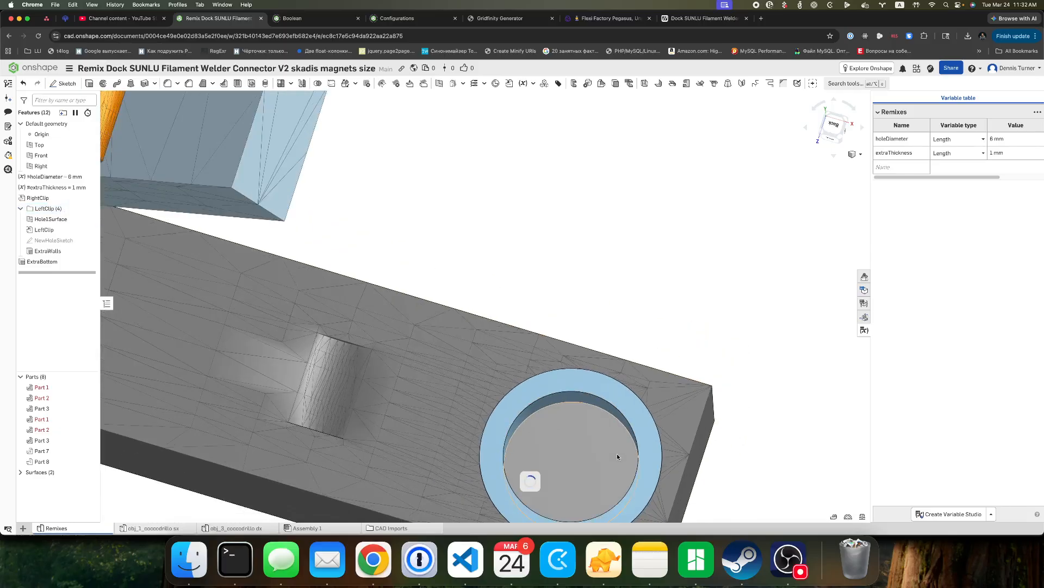
pyautogui.moveTo(723, 453); pyautogui.dragTo(645, 269, button='middle')
pyautogui.scroll(5, 501, 257)
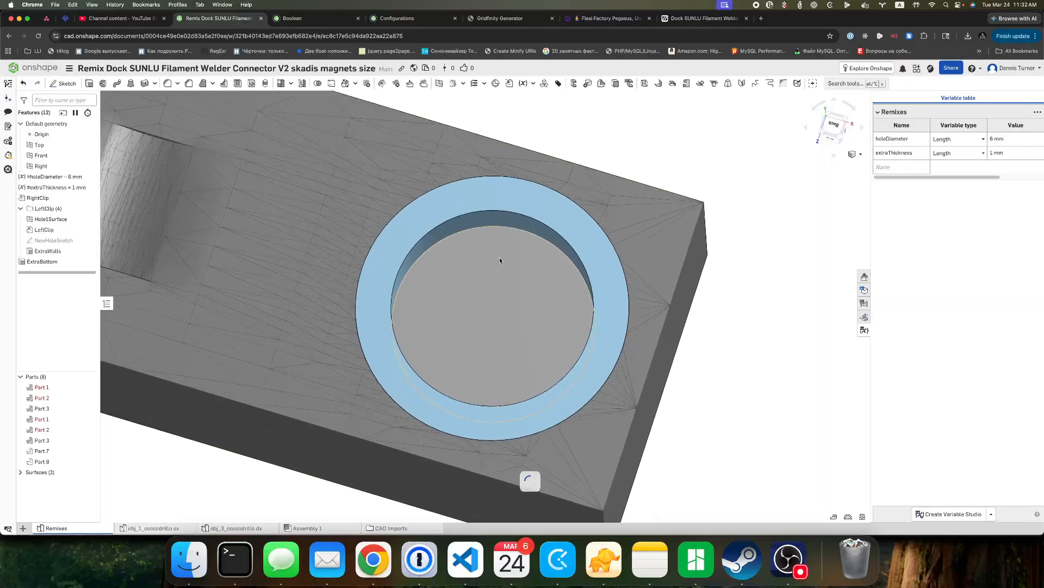
pyautogui.moveTo(722, 398)
pyautogui.mouseDown(button='right')
pyautogui.moveTo(681, 377)
pyautogui.moveTo(736, 367)
pyautogui.moveTo(731, 413)
pyautogui.mouseUp(button='right')
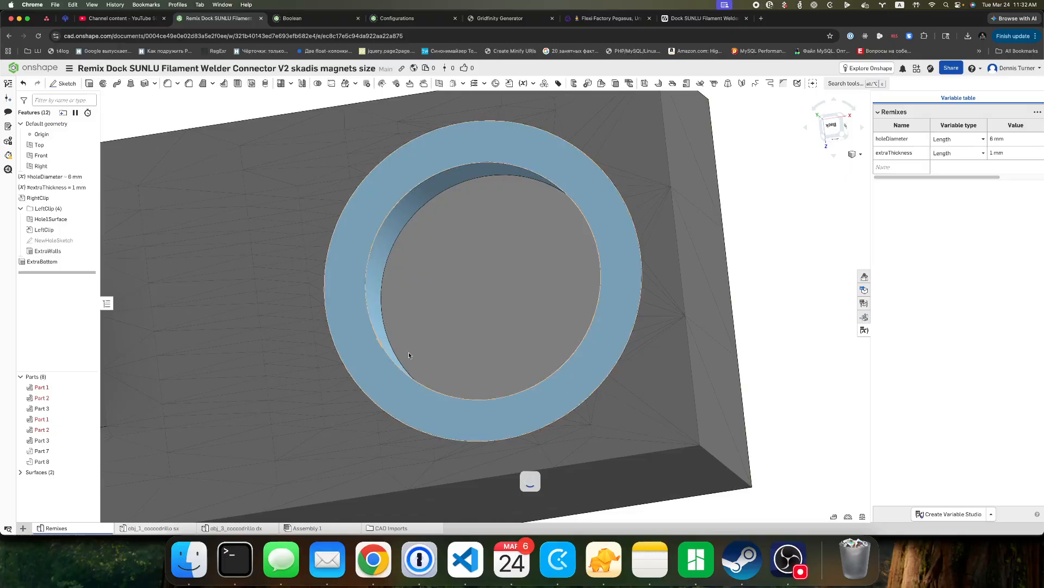
pyautogui.click(790, 562)
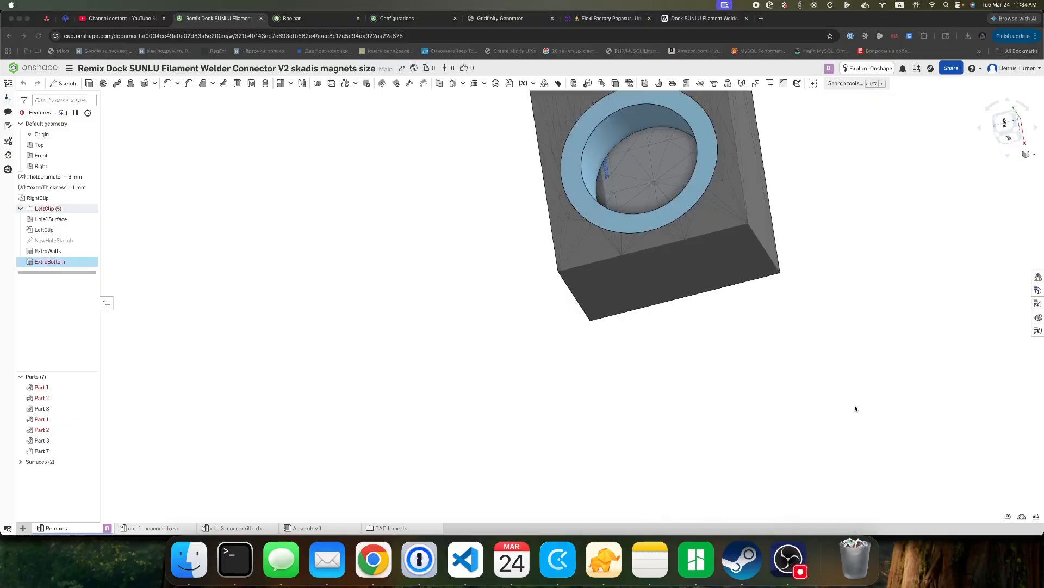
# Edit the ExtraBottom extrude to merge with the ring-shaped wall part, Part 7, and accept it.
pyautogui.doubleClick(64, 263)
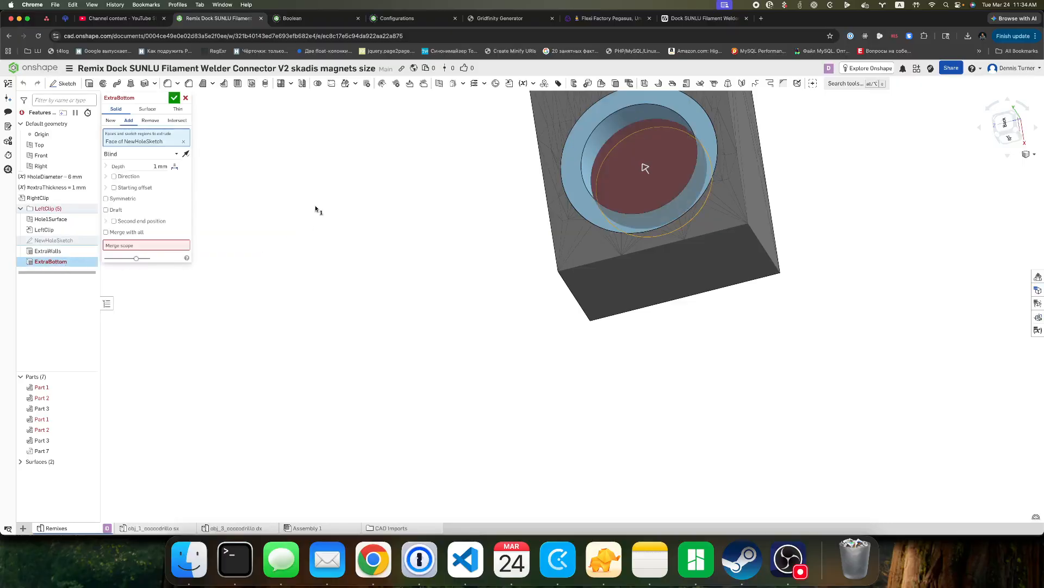
pyautogui.click(135, 247)
pyautogui.click(586, 158)
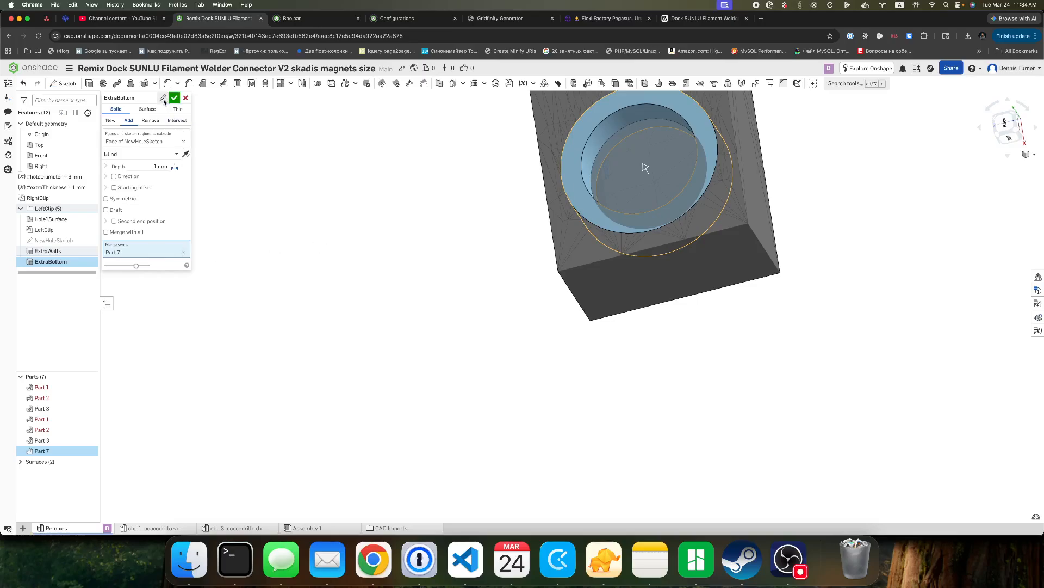
pyautogui.click(163, 99)
pyautogui.rightClick(42, 455)
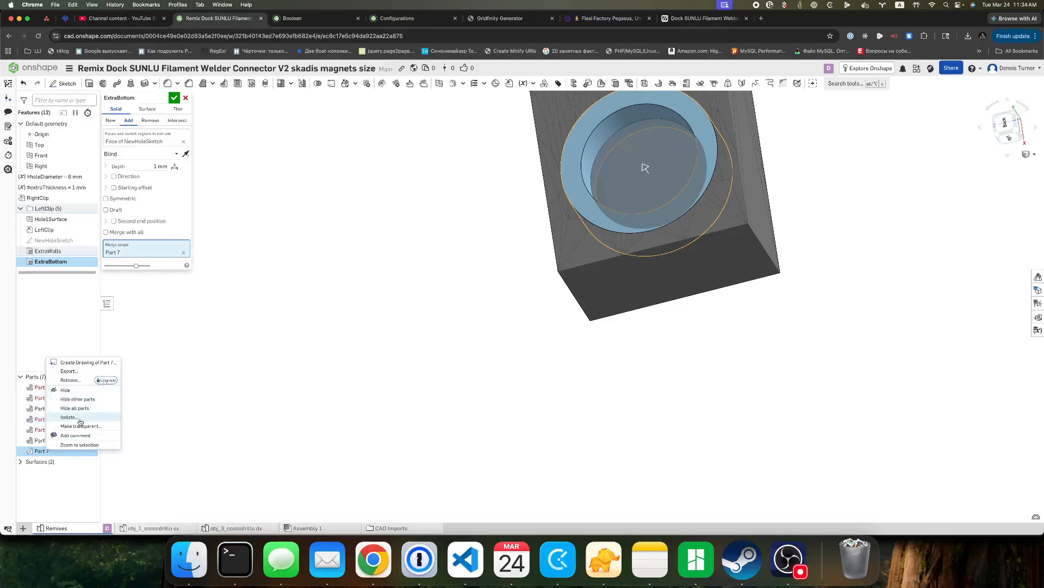
pyautogui.click(154, 333)
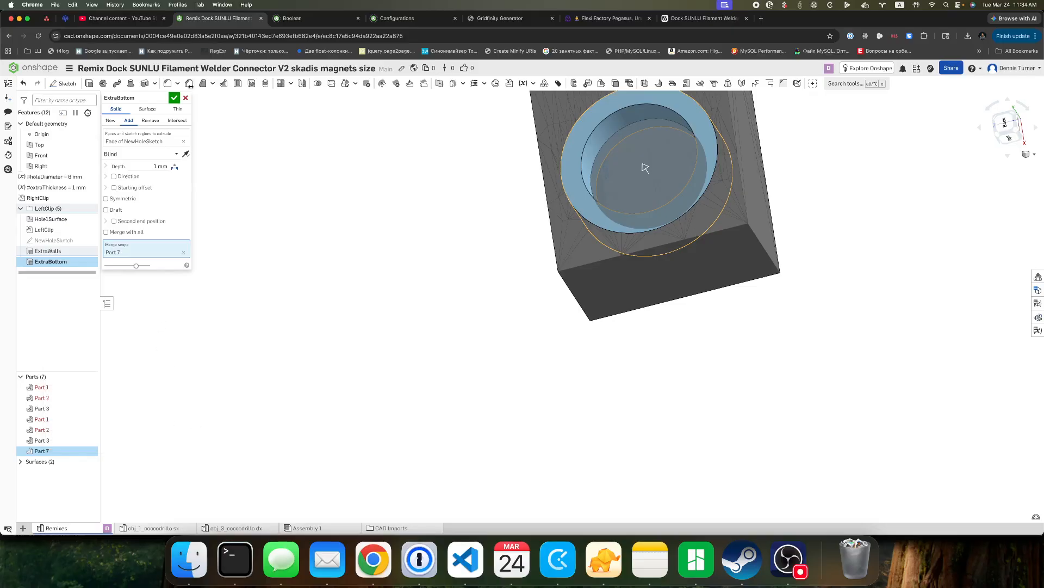
pyautogui.click(174, 98)
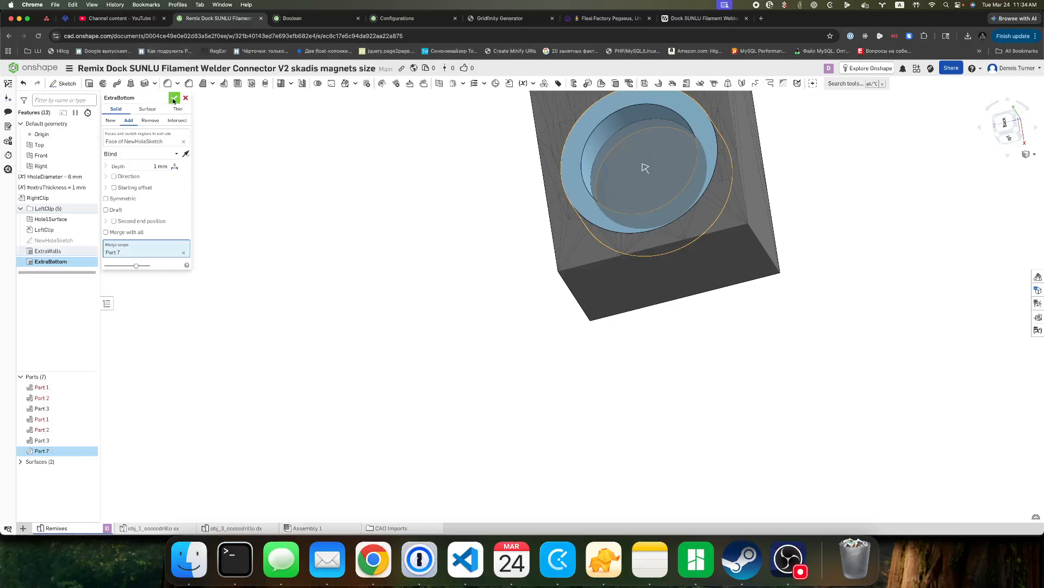
# Rename the combined wall and bottom part, Part 7, as HoleModifier.
pyautogui.click(49, 454)
pyautogui.rightClick(47, 455)
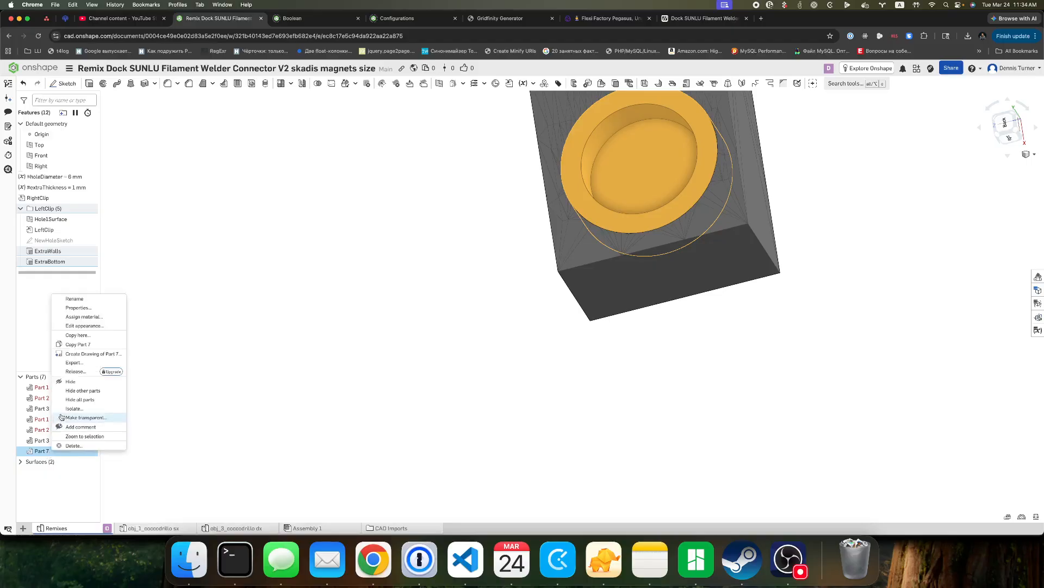
pyautogui.click(98, 299)
pyautogui.write('HoleModif')
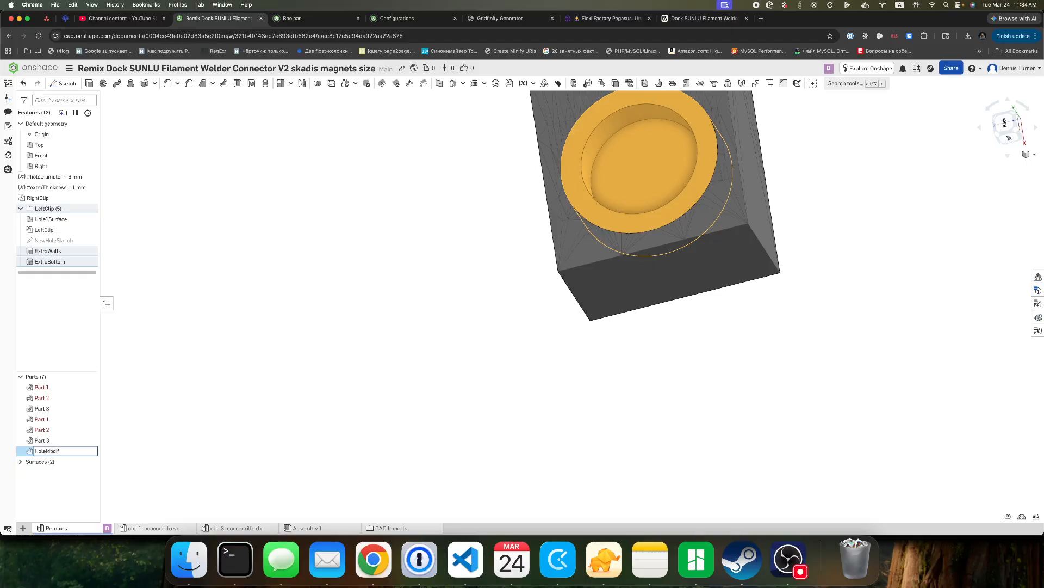
pyautogui.write('ier')
pyautogui.press('Return')
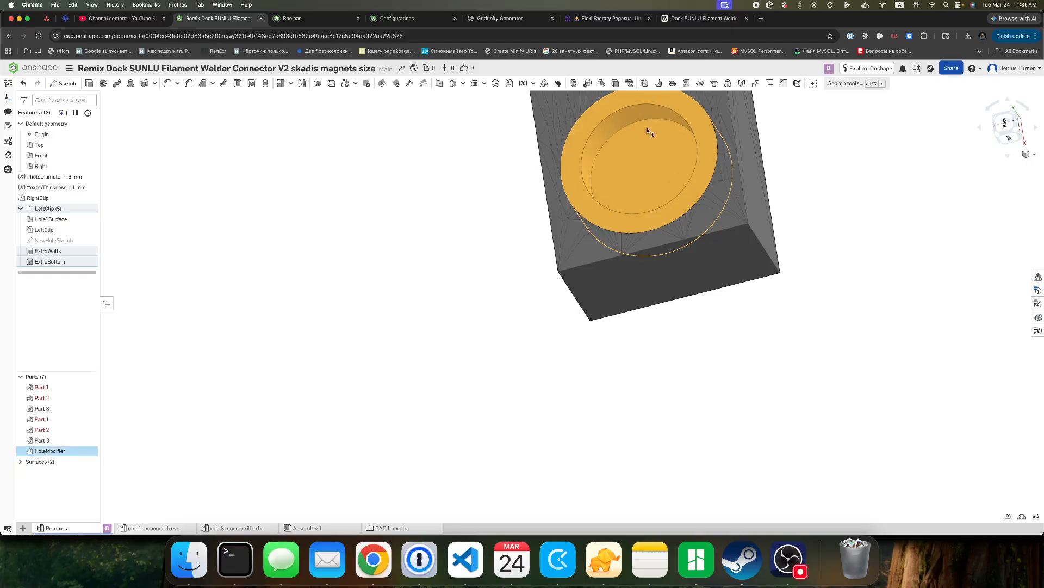
# Show the variable table and examine the HoleModifier insert in the left clip's magnet hole.
pyautogui.click(522, 289)
pyautogui.moveTo(521, 299); pyautogui.dragTo(568, 270, button='right')
pyautogui.click(1037, 331)
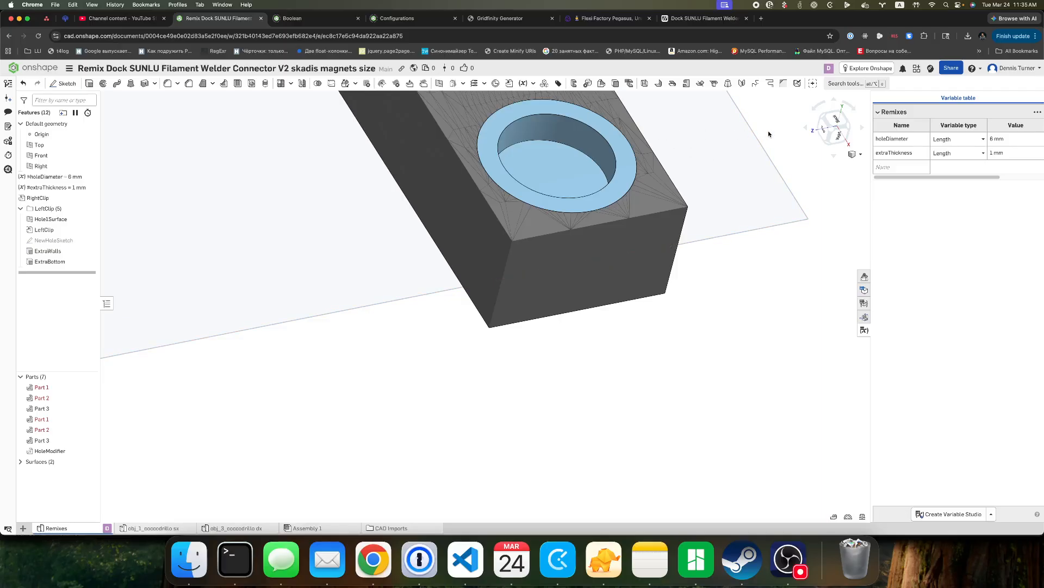
pyautogui.scroll(3, 619, 152)
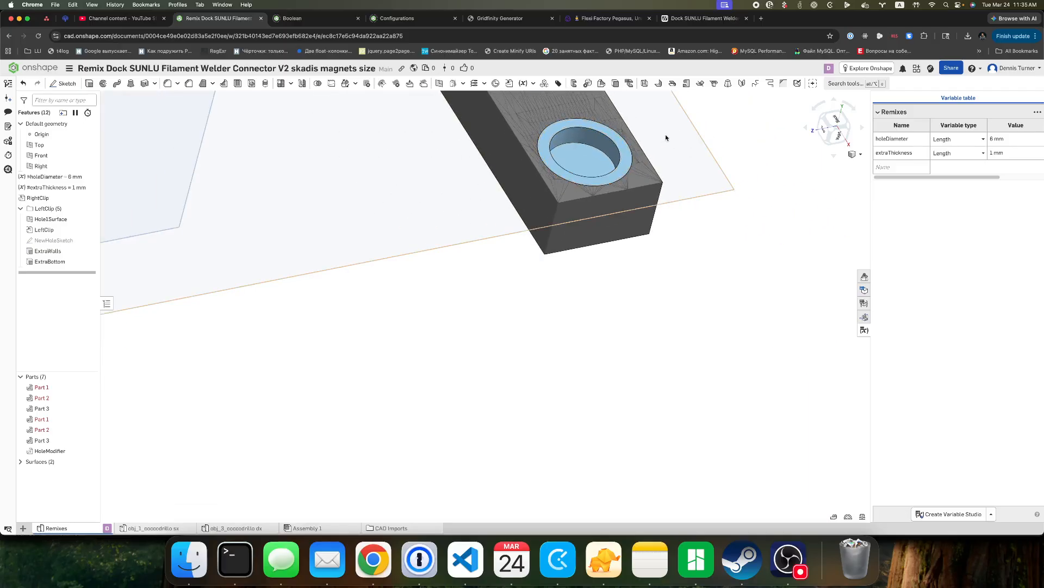
pyautogui.moveTo(619, 151); pyautogui.dragTo(574, 385, button='middle')
pyautogui.scroll(-2, 566, 381)
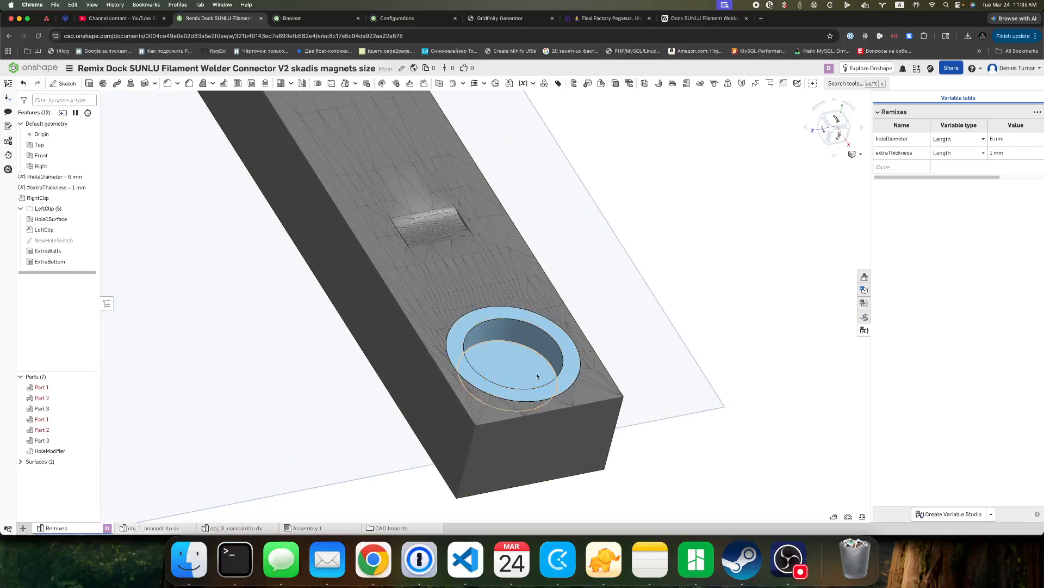
pyautogui.moveTo(713, 352); pyautogui.dragTo(687, 267, button='middle')
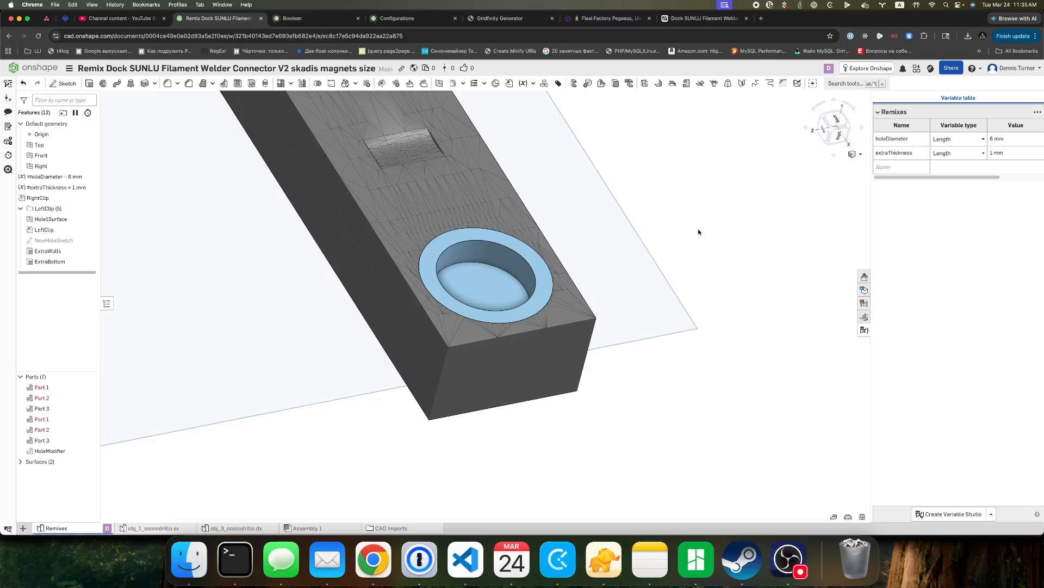
pyautogui.click(788, 559)
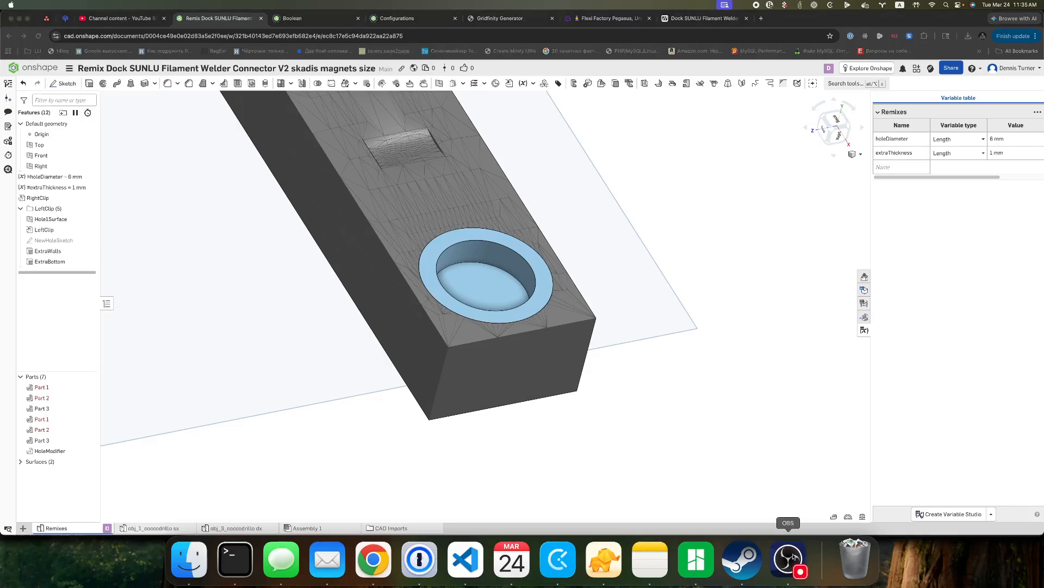